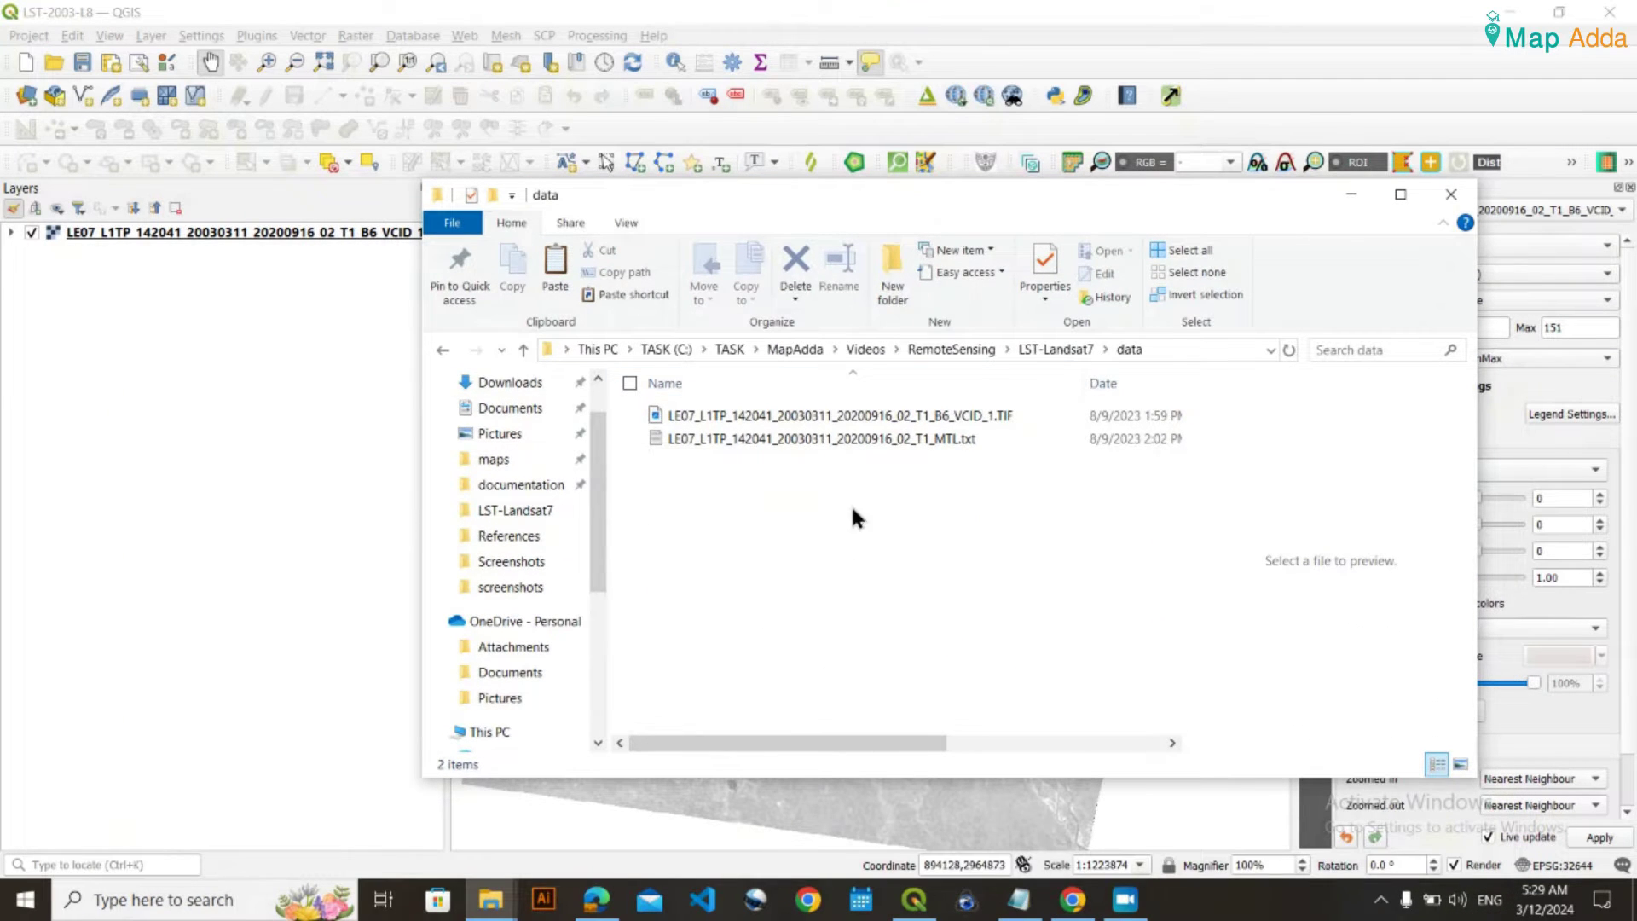
# Drag the band 6 thermal TIF from Explorer into the QGIS Layers panel and minimize Explorer
pyautogui.click(995, 416)
pyautogui.click(933, 542)
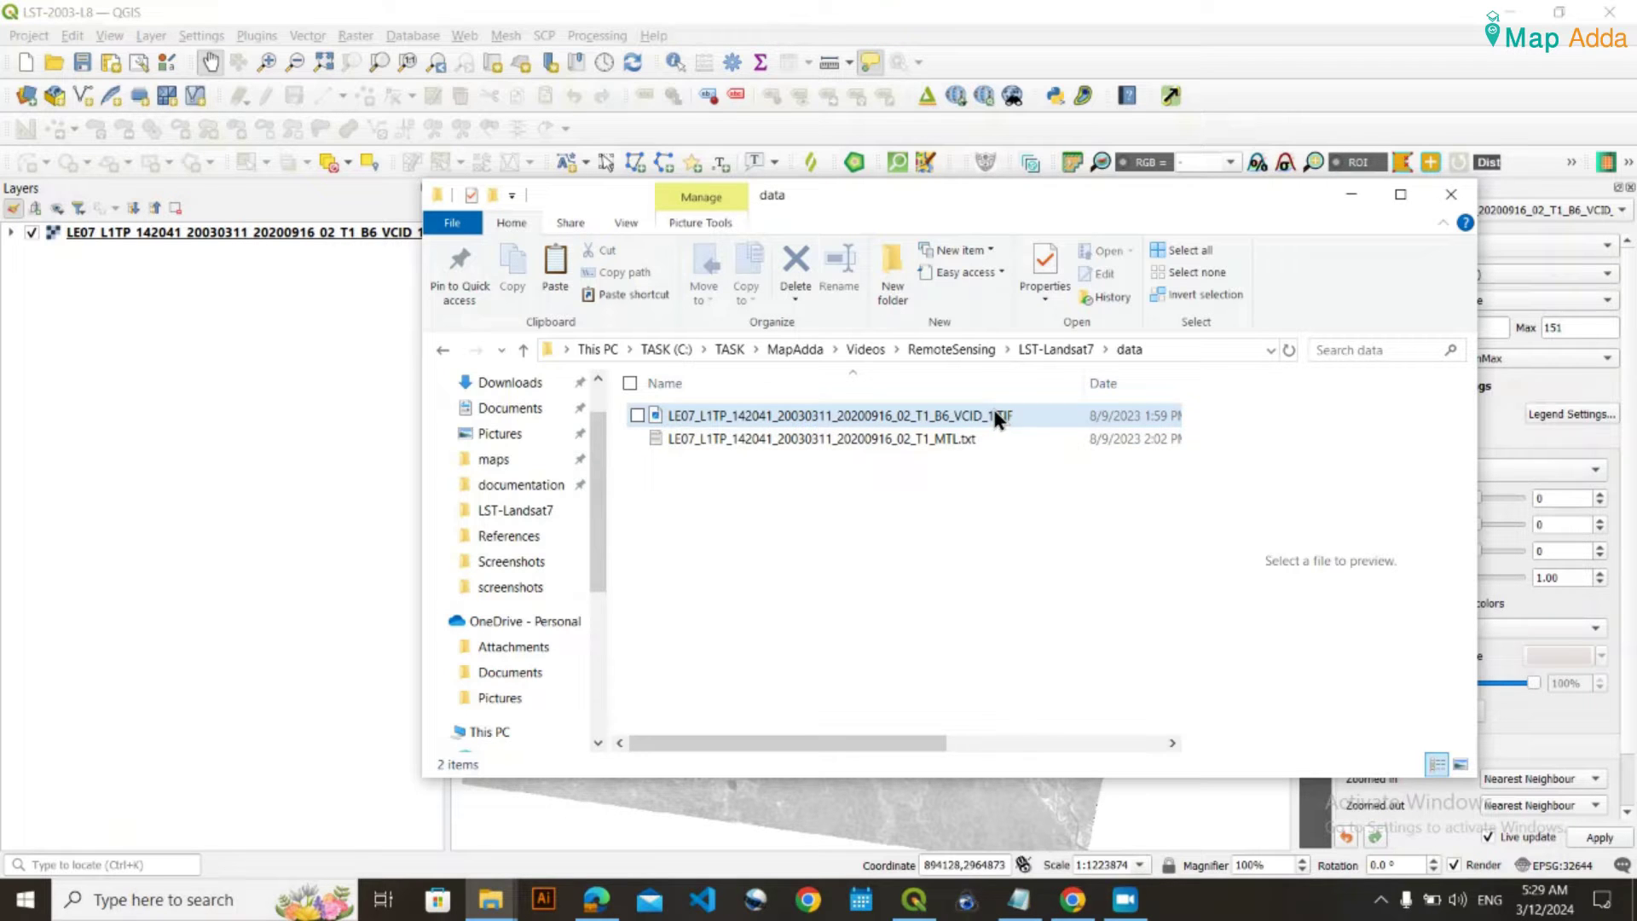
pyautogui.click(993, 416)
pyautogui.moveTo(979, 416); pyautogui.dragTo(133, 508)
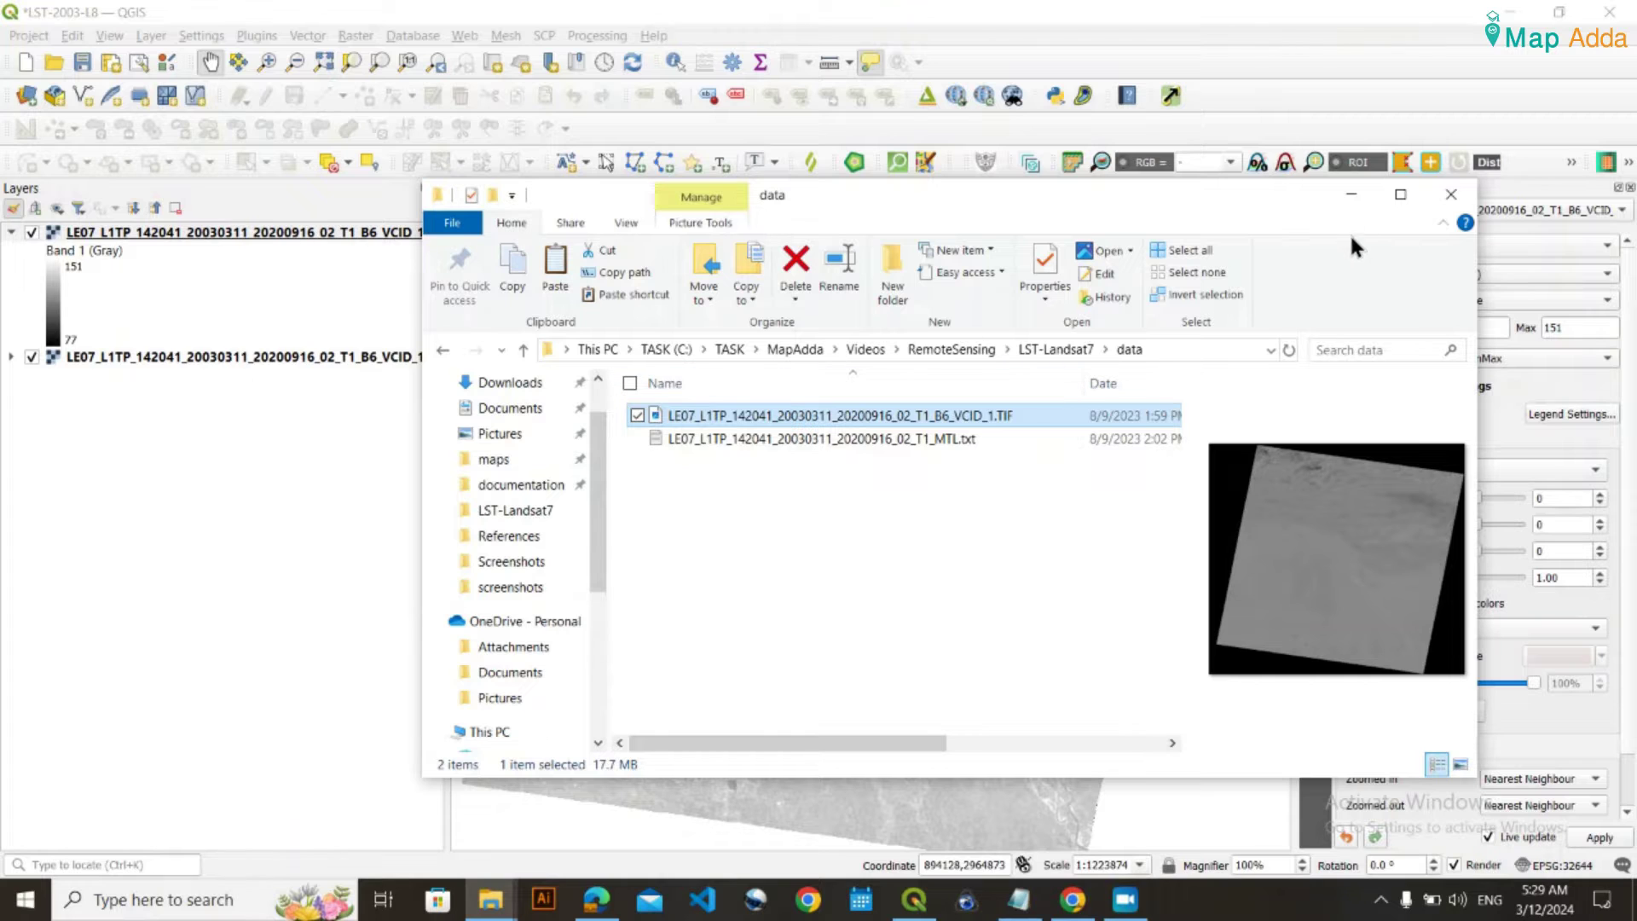
pyautogui.click(1351, 195)
# Remove the duplicate band 6 layer and dismiss the invalid data source warning
pyautogui.click(330, 367)
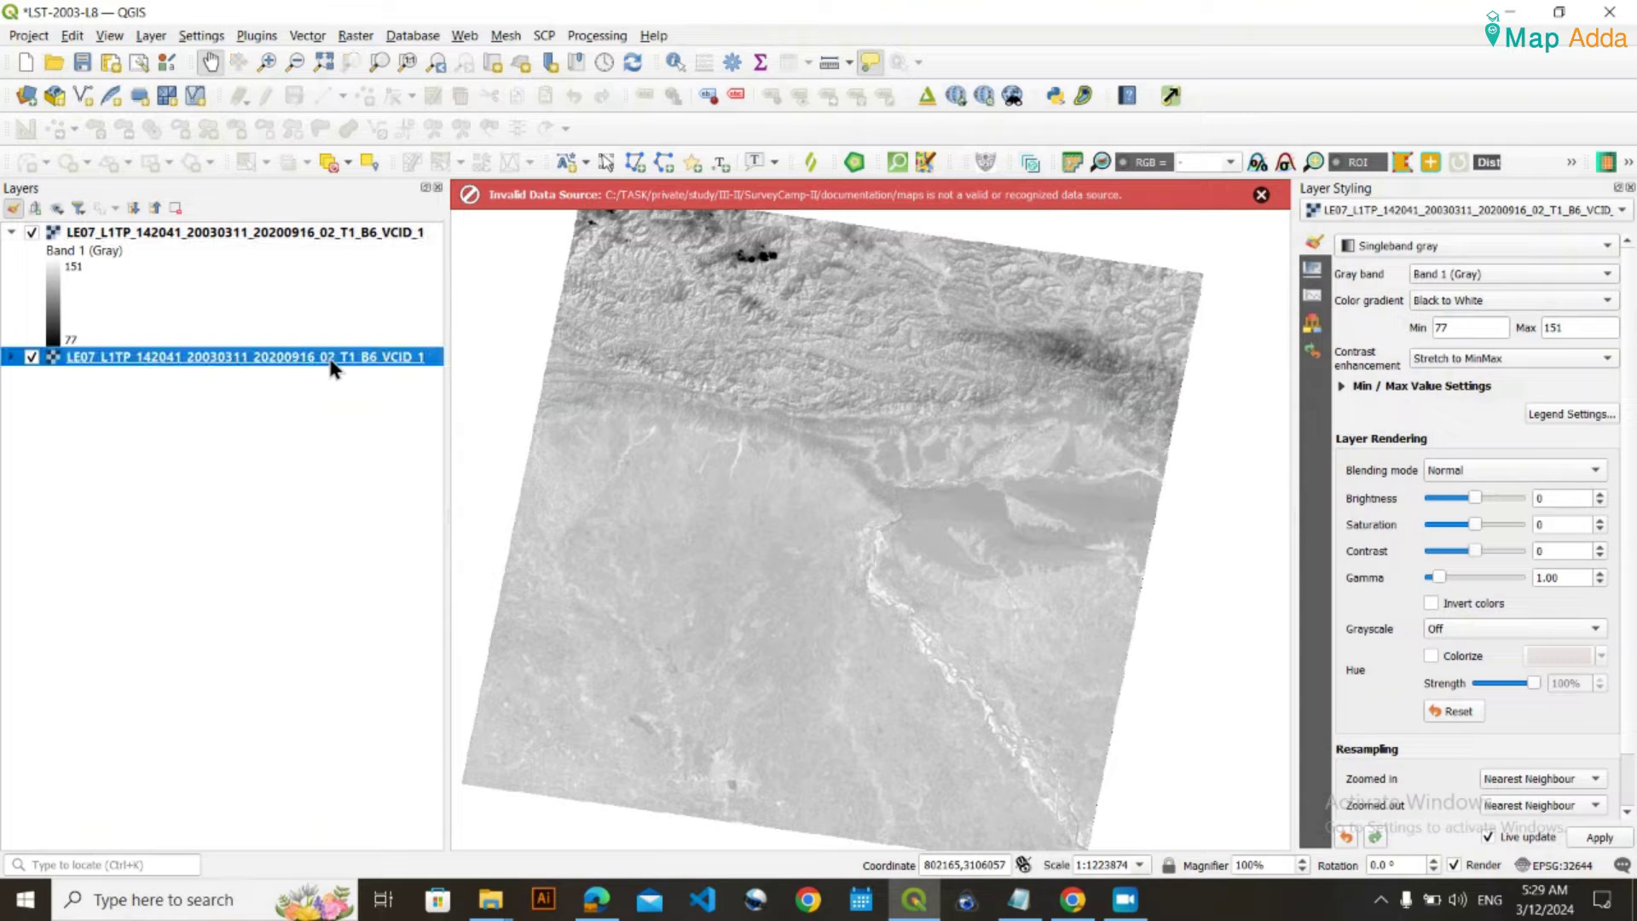
pyautogui.rightClick(334, 369)
pyautogui.click(406, 536)
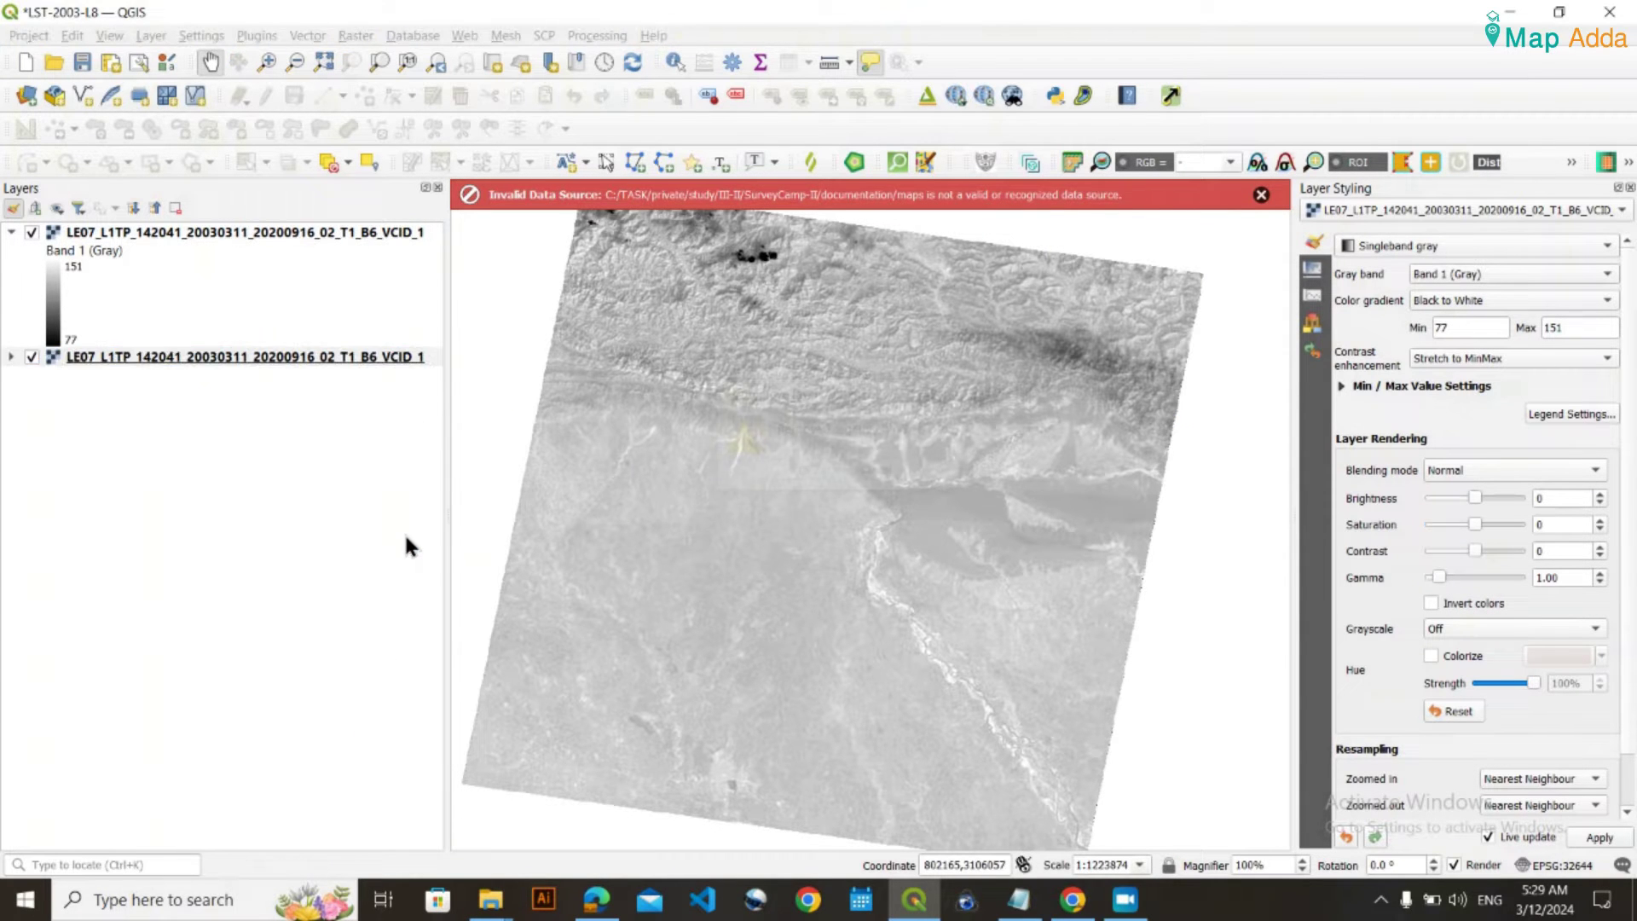
pyautogui.click(1261, 195)
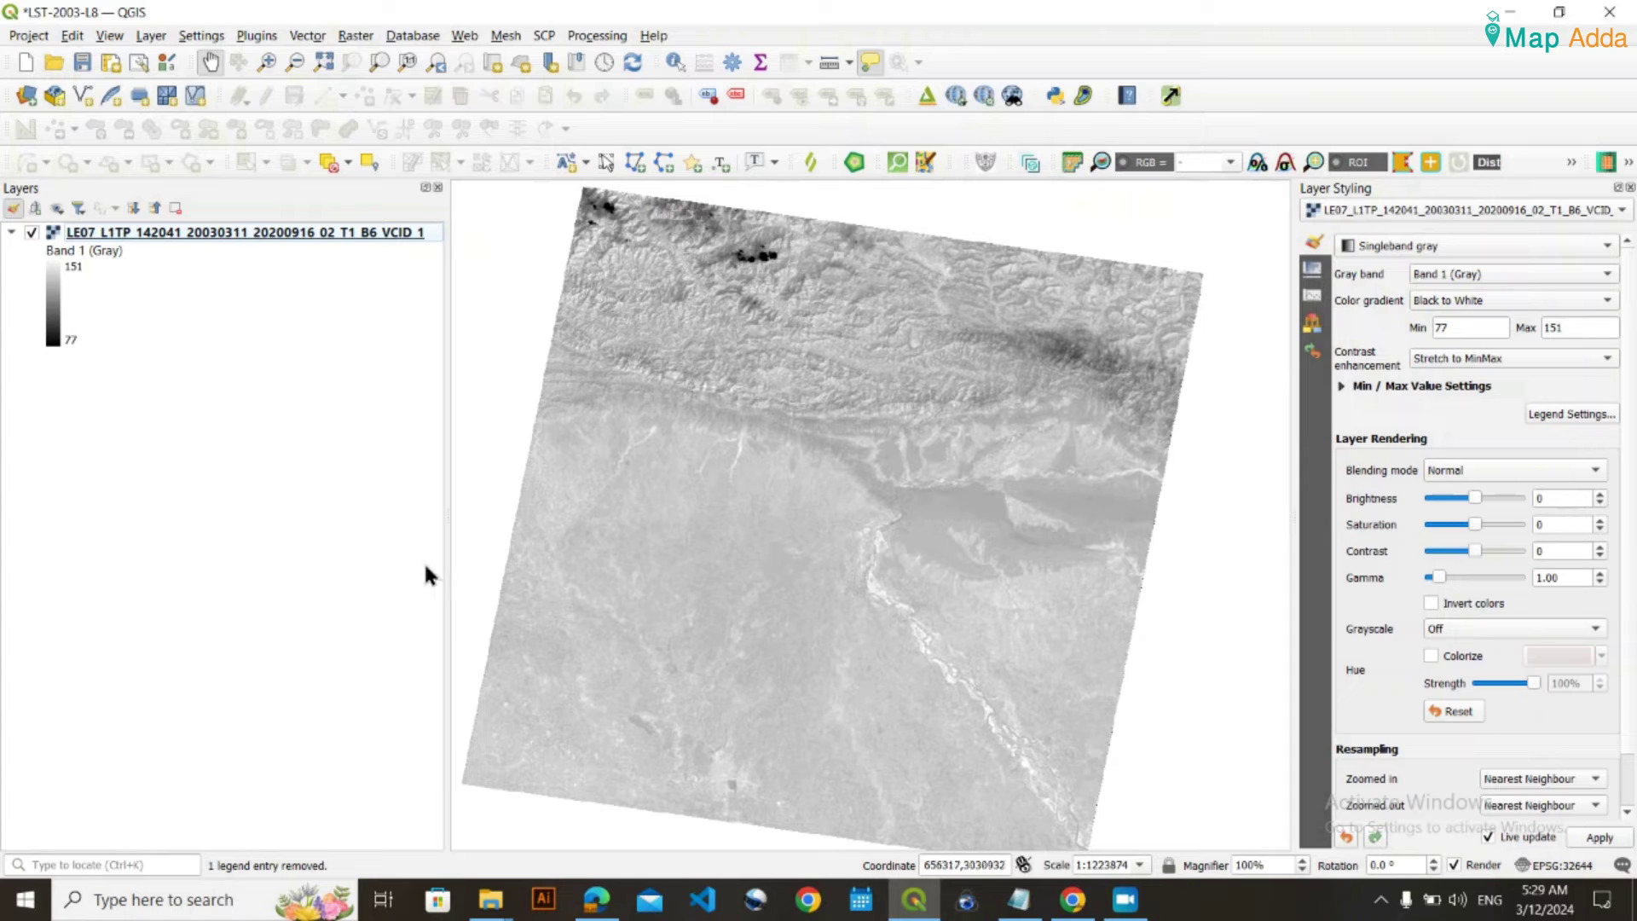
# Bring up the land surface temperature article in Chrome and scroll down it
pyautogui.click(1073, 900)
pyautogui.scroll(-3, 687, 636)
pyautogui.scroll(-5, 688, 644)
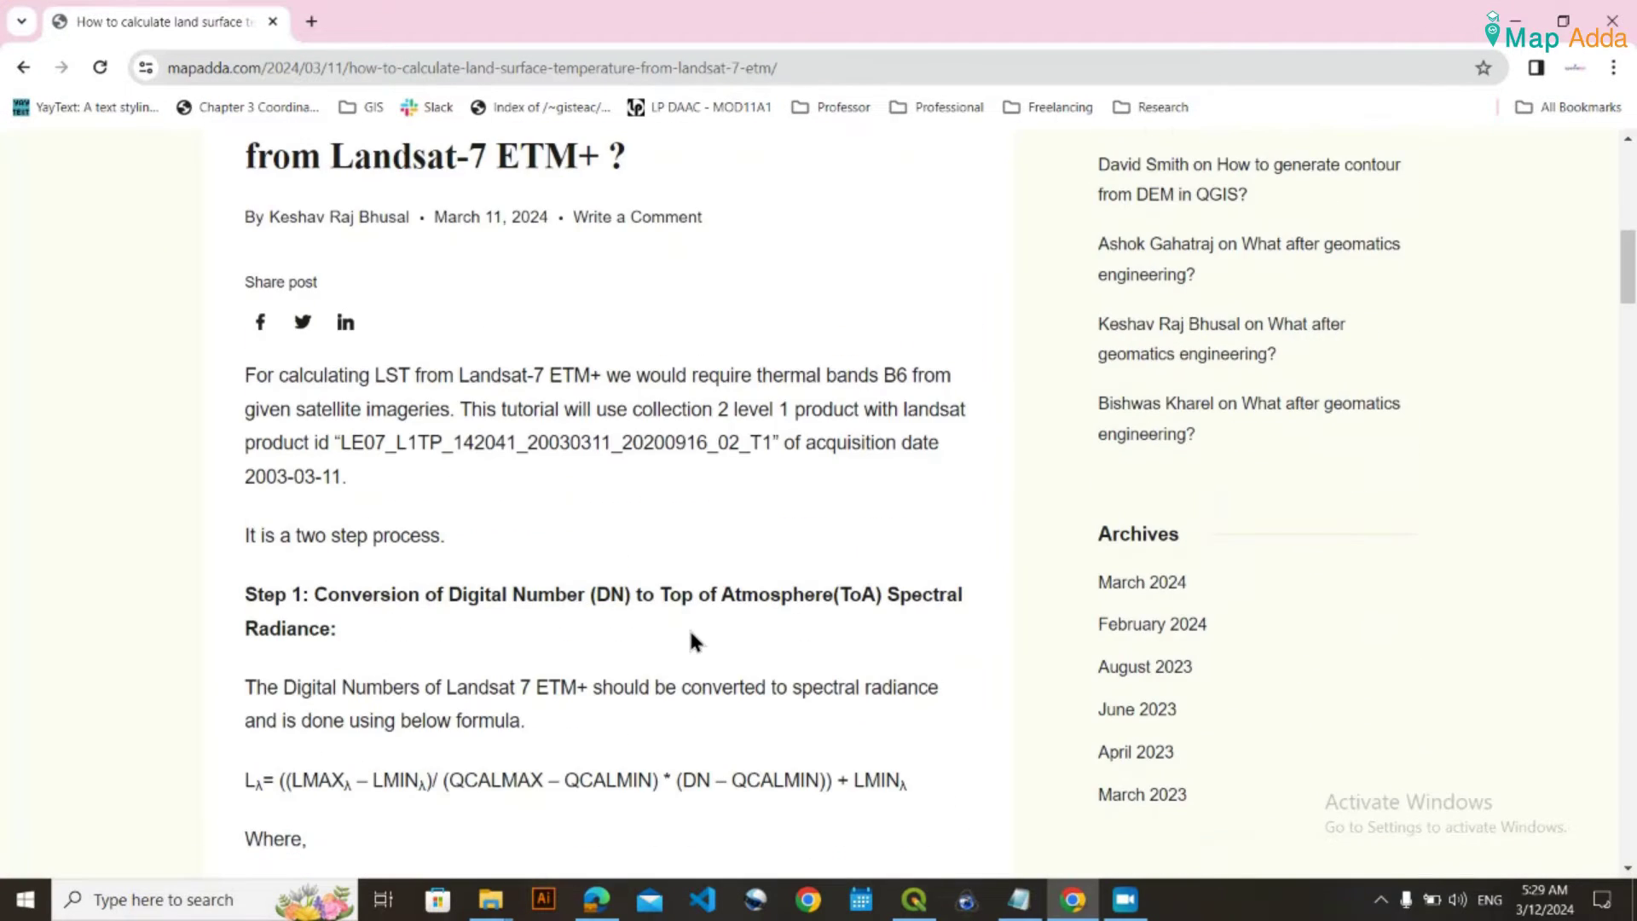
# Review the Ali 2021 paper in Edge, then highlight the article's Step 1 DN-to-radiance heading
pyautogui.click(602, 907)
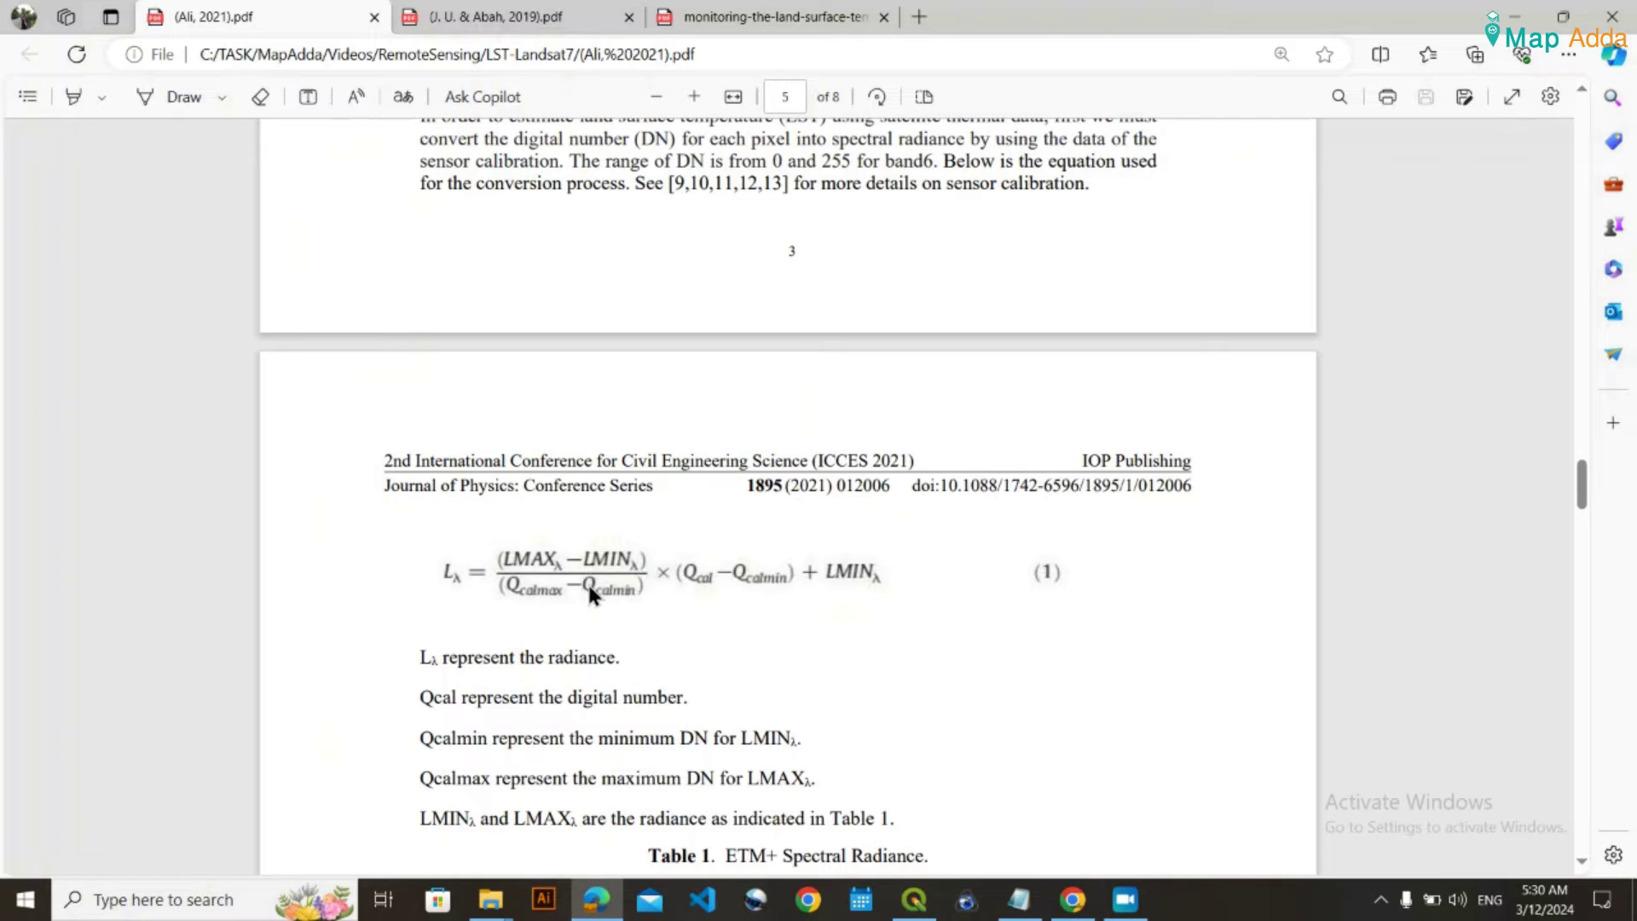
pyautogui.scroll(3, 592, 600)
pyautogui.scroll(-4, 600, 597)
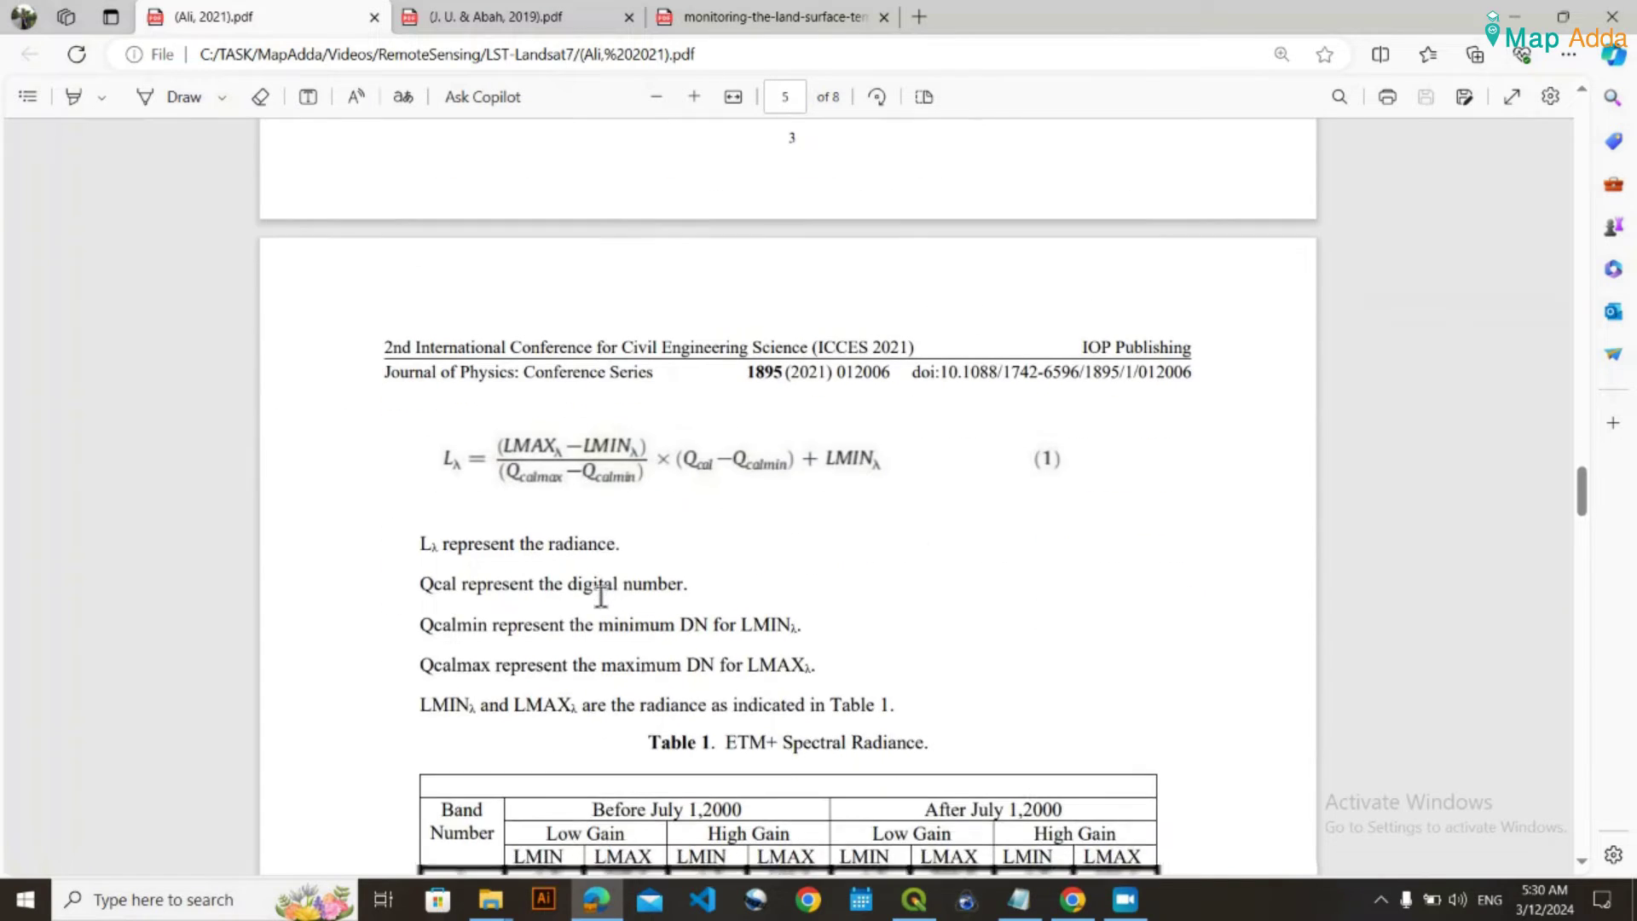
pyautogui.scroll(4, 597, 588)
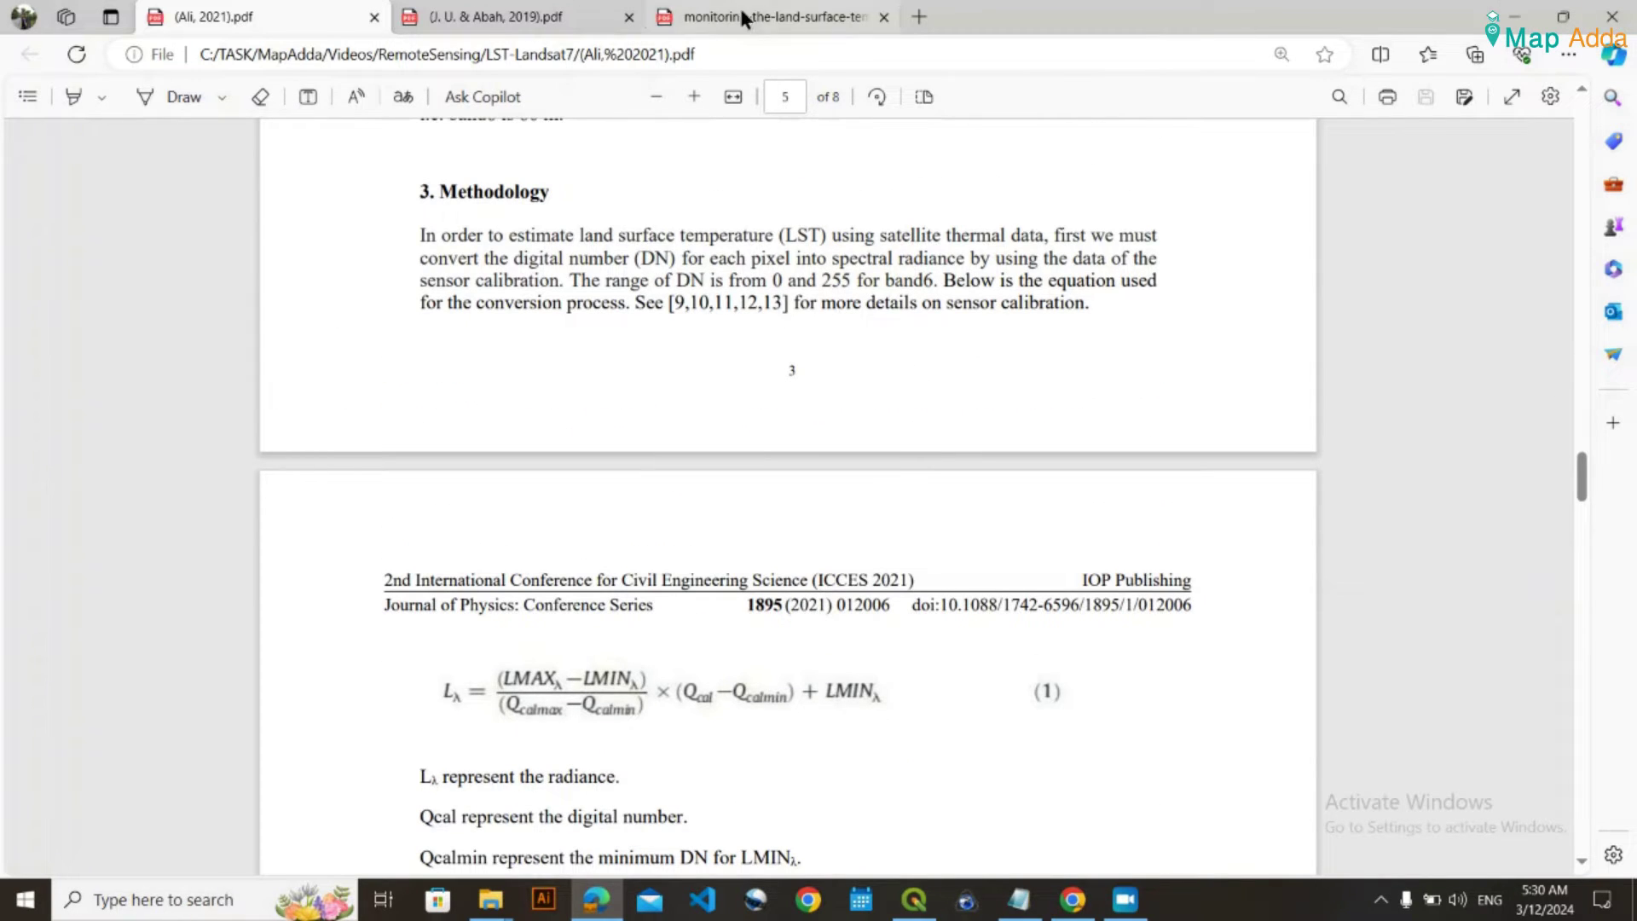
pyautogui.click(1527, 7)
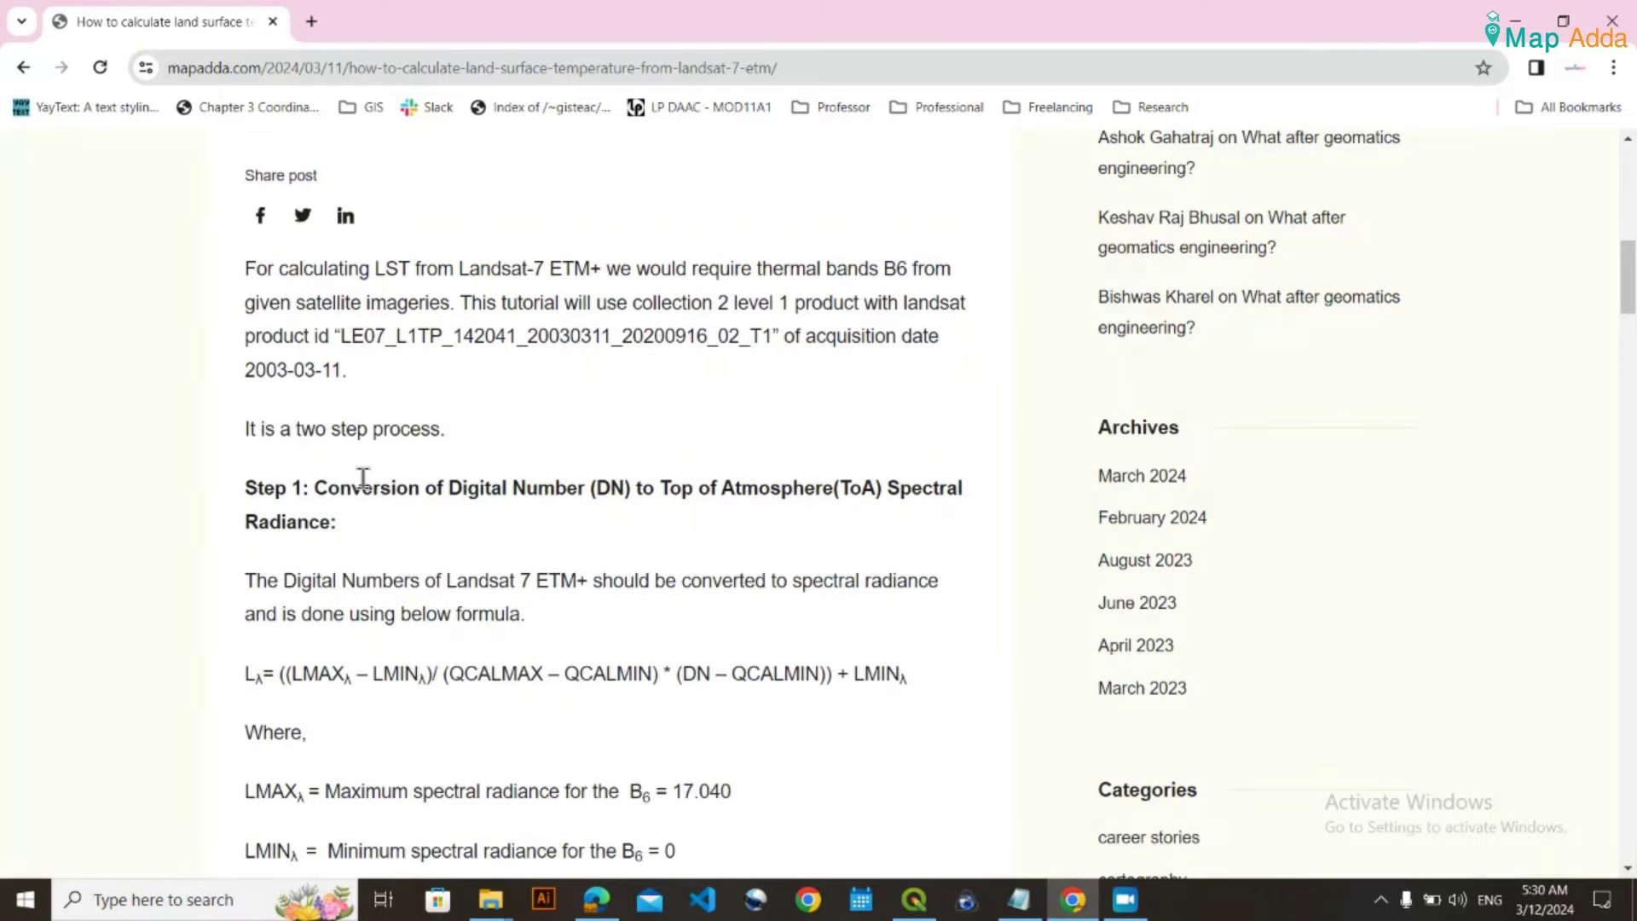
pyautogui.moveTo(448, 488); pyautogui.dragTo(375, 535)
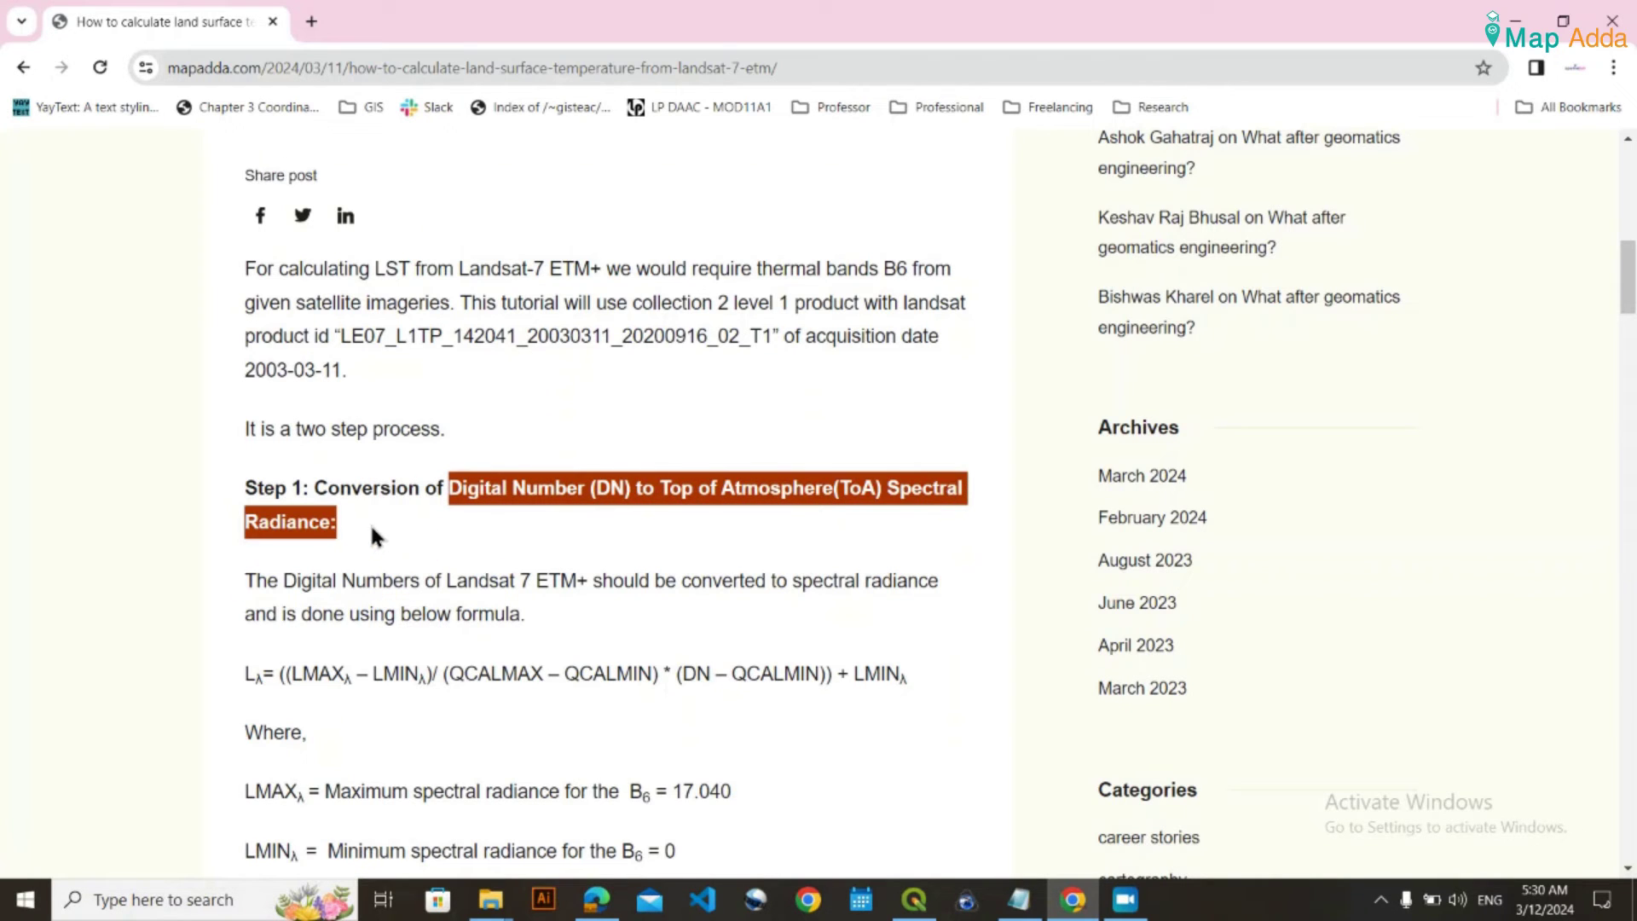
pyautogui.click(372, 529)
# Return to QGIS, zoom and pan around the band 6 raster, and open Raster > Raster Calculator
pyautogui.click(1507, 15)
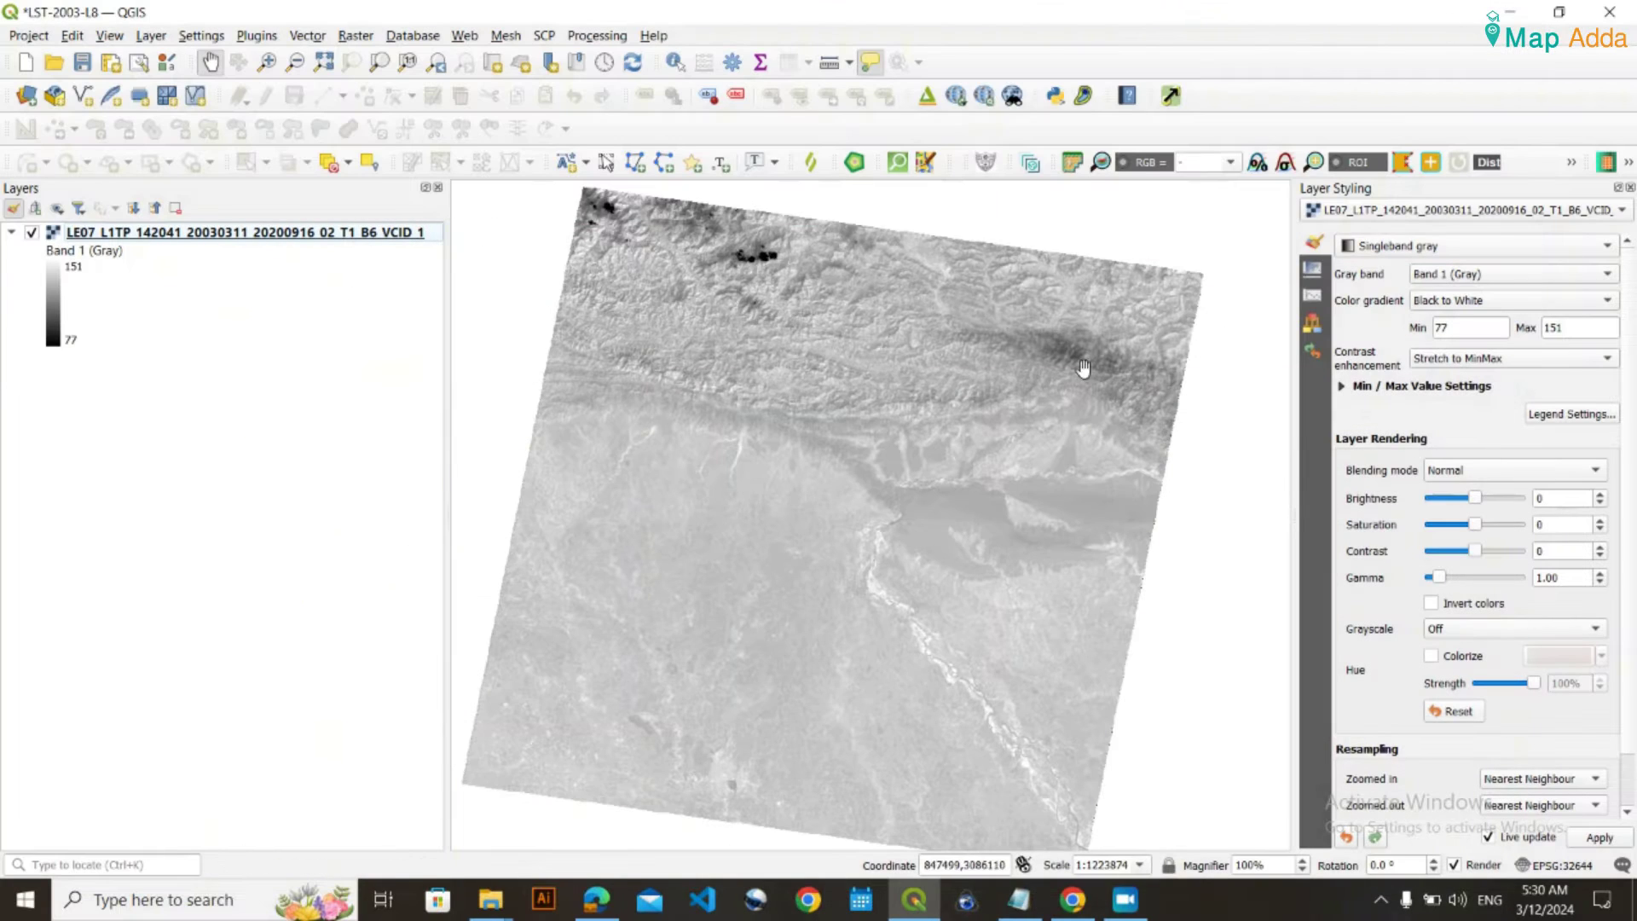
pyautogui.scroll(3, 1085, 358)
pyautogui.moveTo(837, 427); pyautogui.dragTo(786, 497)
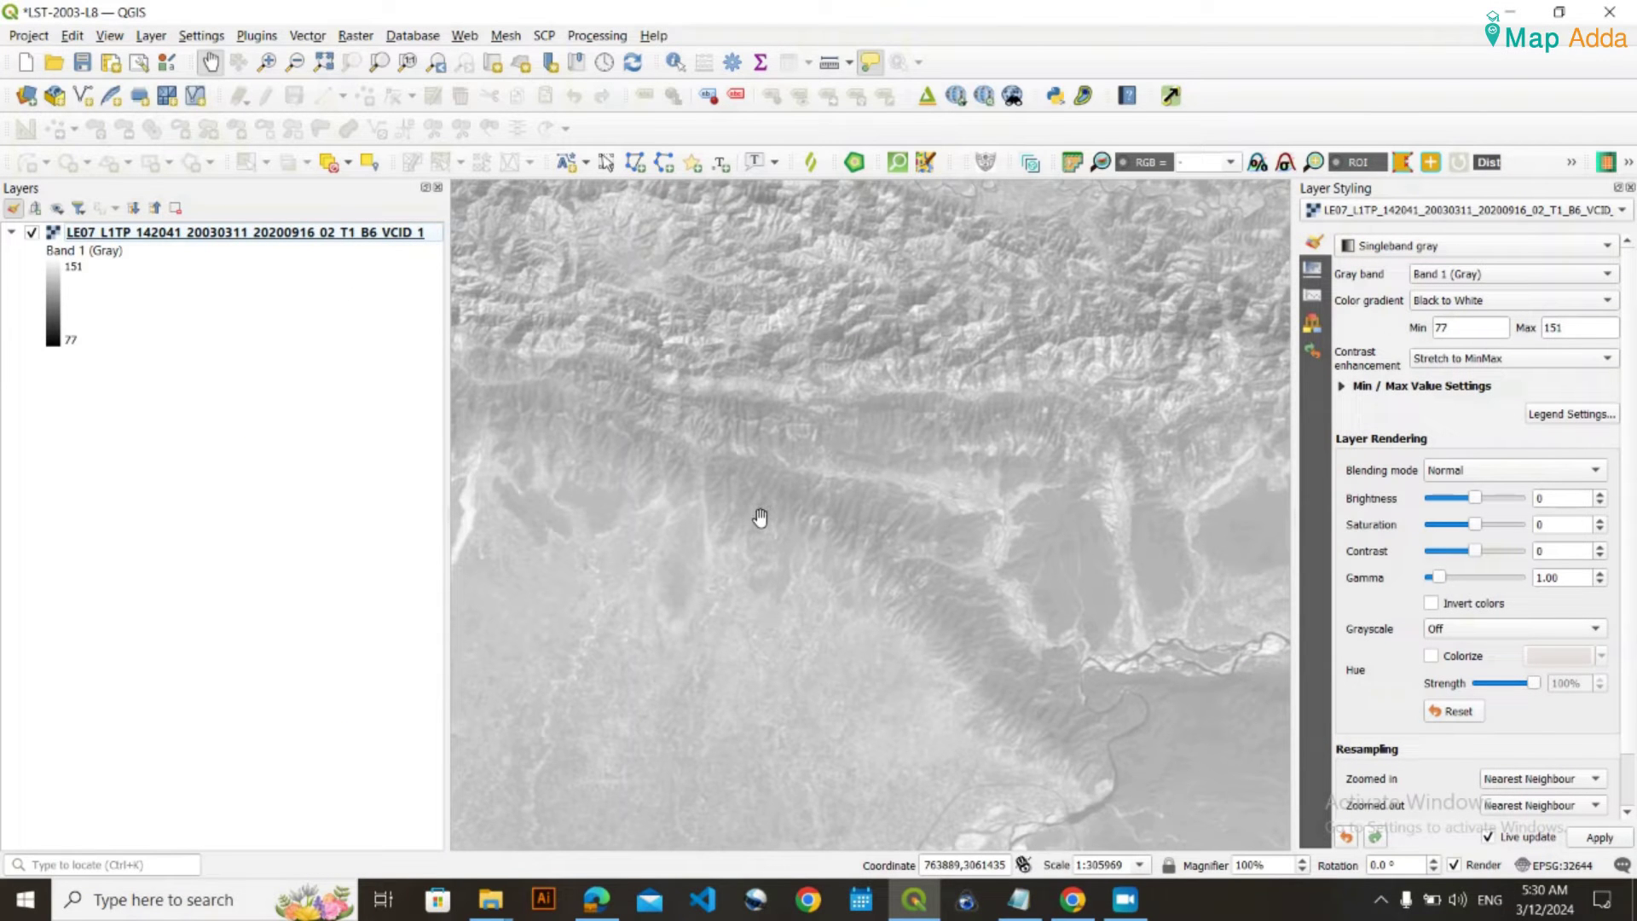
pyautogui.moveTo(739, 555); pyautogui.dragTo(825, 482)
pyautogui.scroll(-1, 774, 539)
pyautogui.scroll(-1, 775, 540)
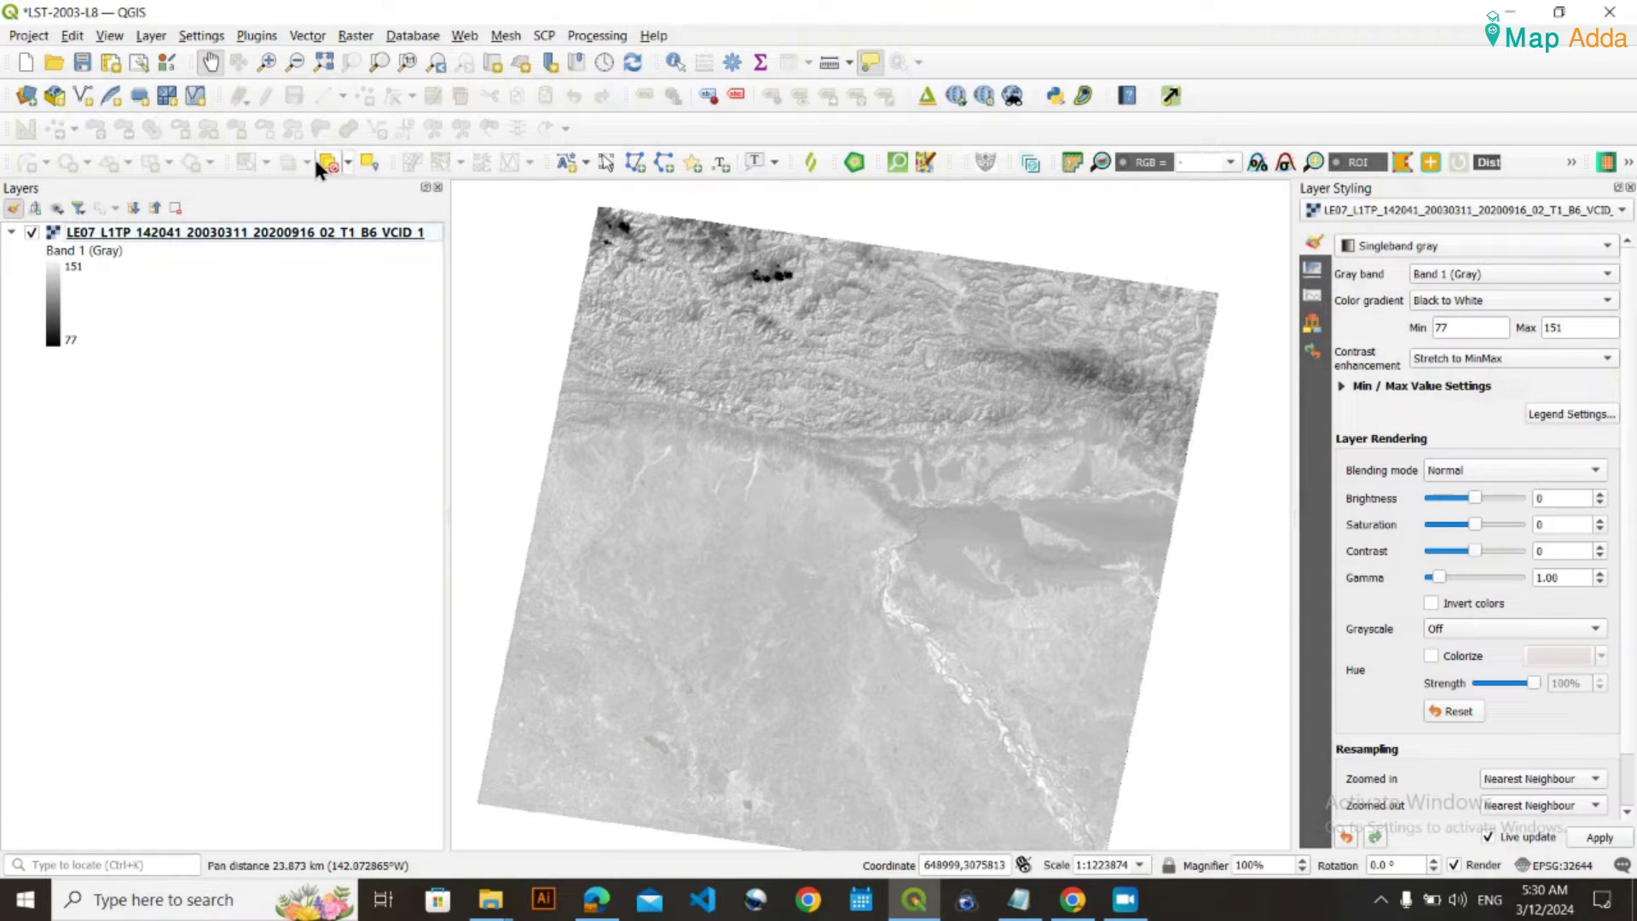
pyautogui.click(370, 36)
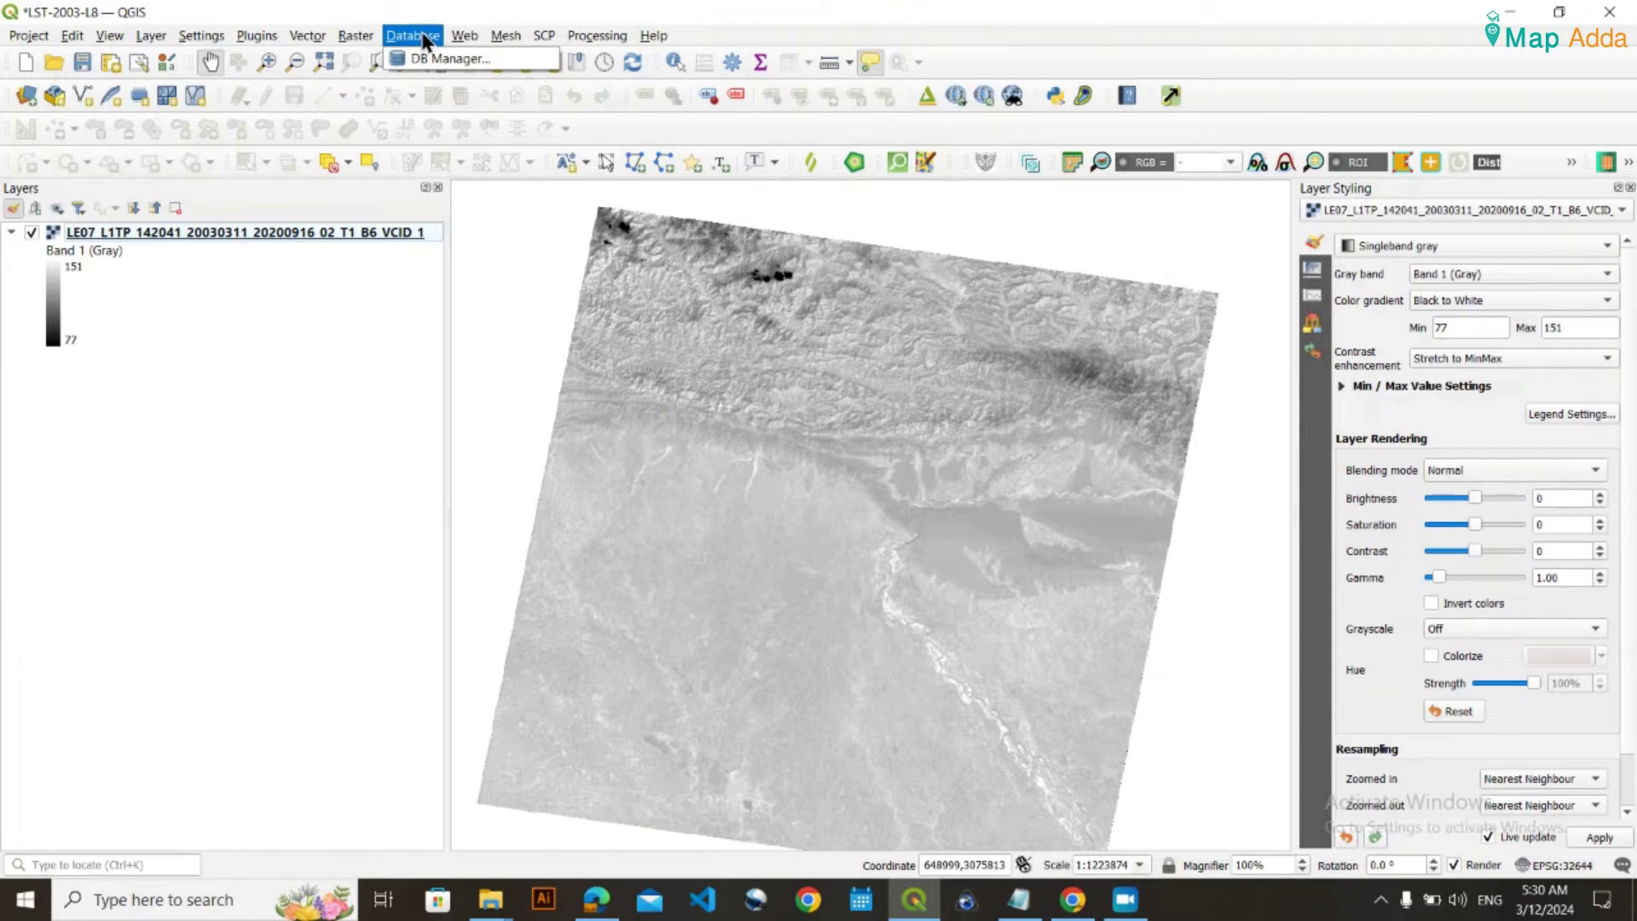
pyautogui.click(383, 59)
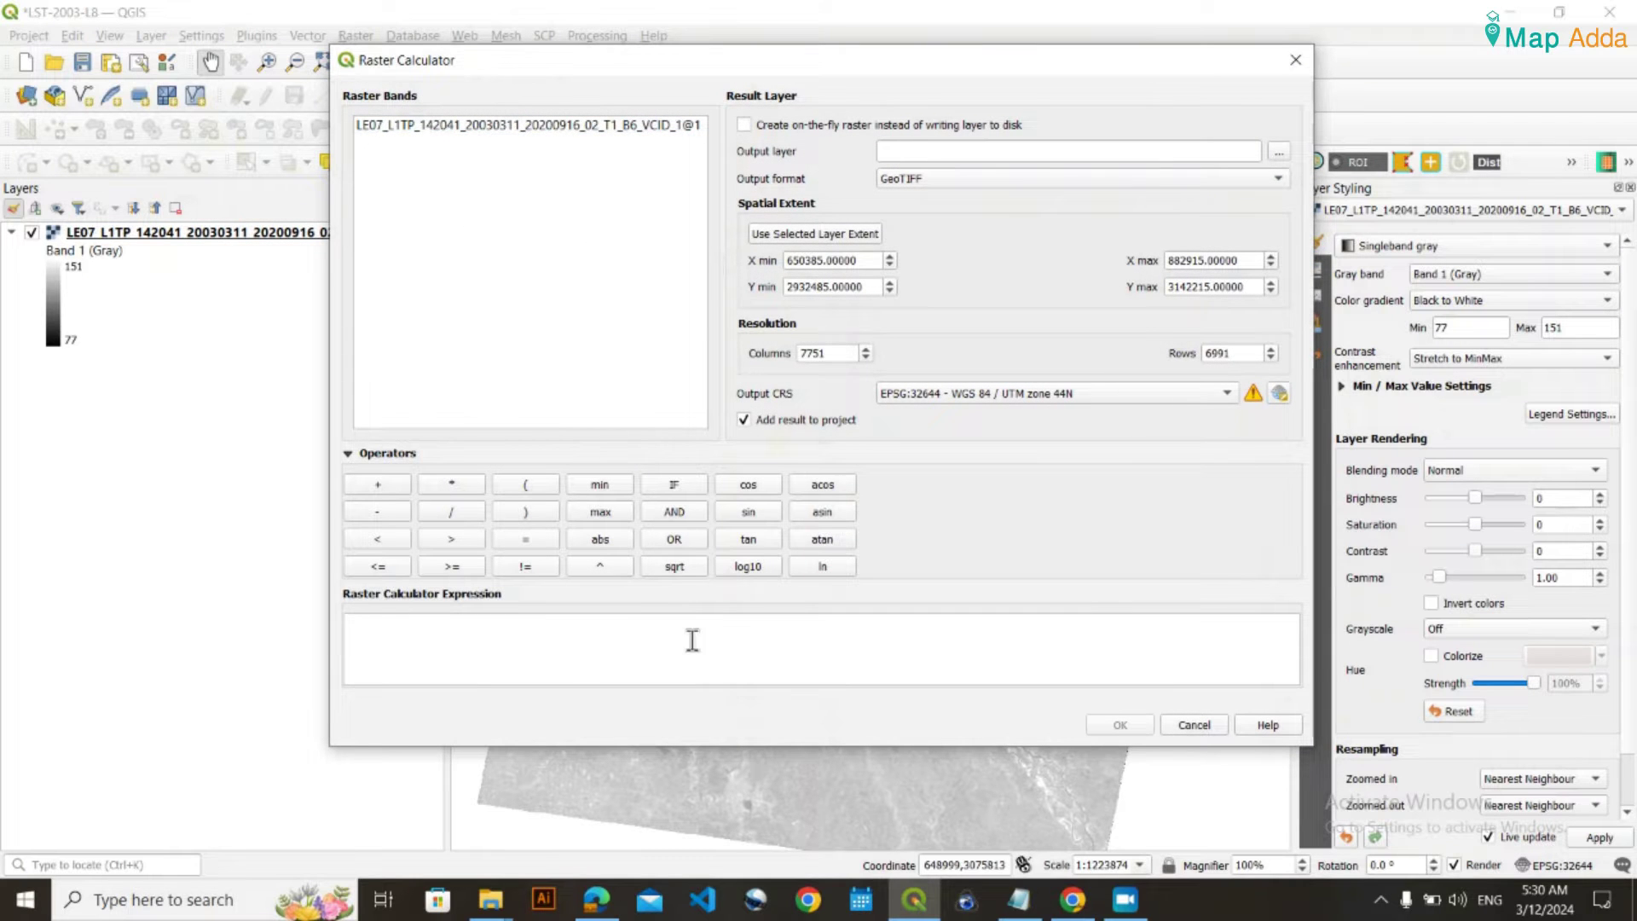
# Read the DN-to-radiance conversion formula in the article's Step 1
pyautogui.click(1072, 899)
pyautogui.scroll(-5, 665, 566)
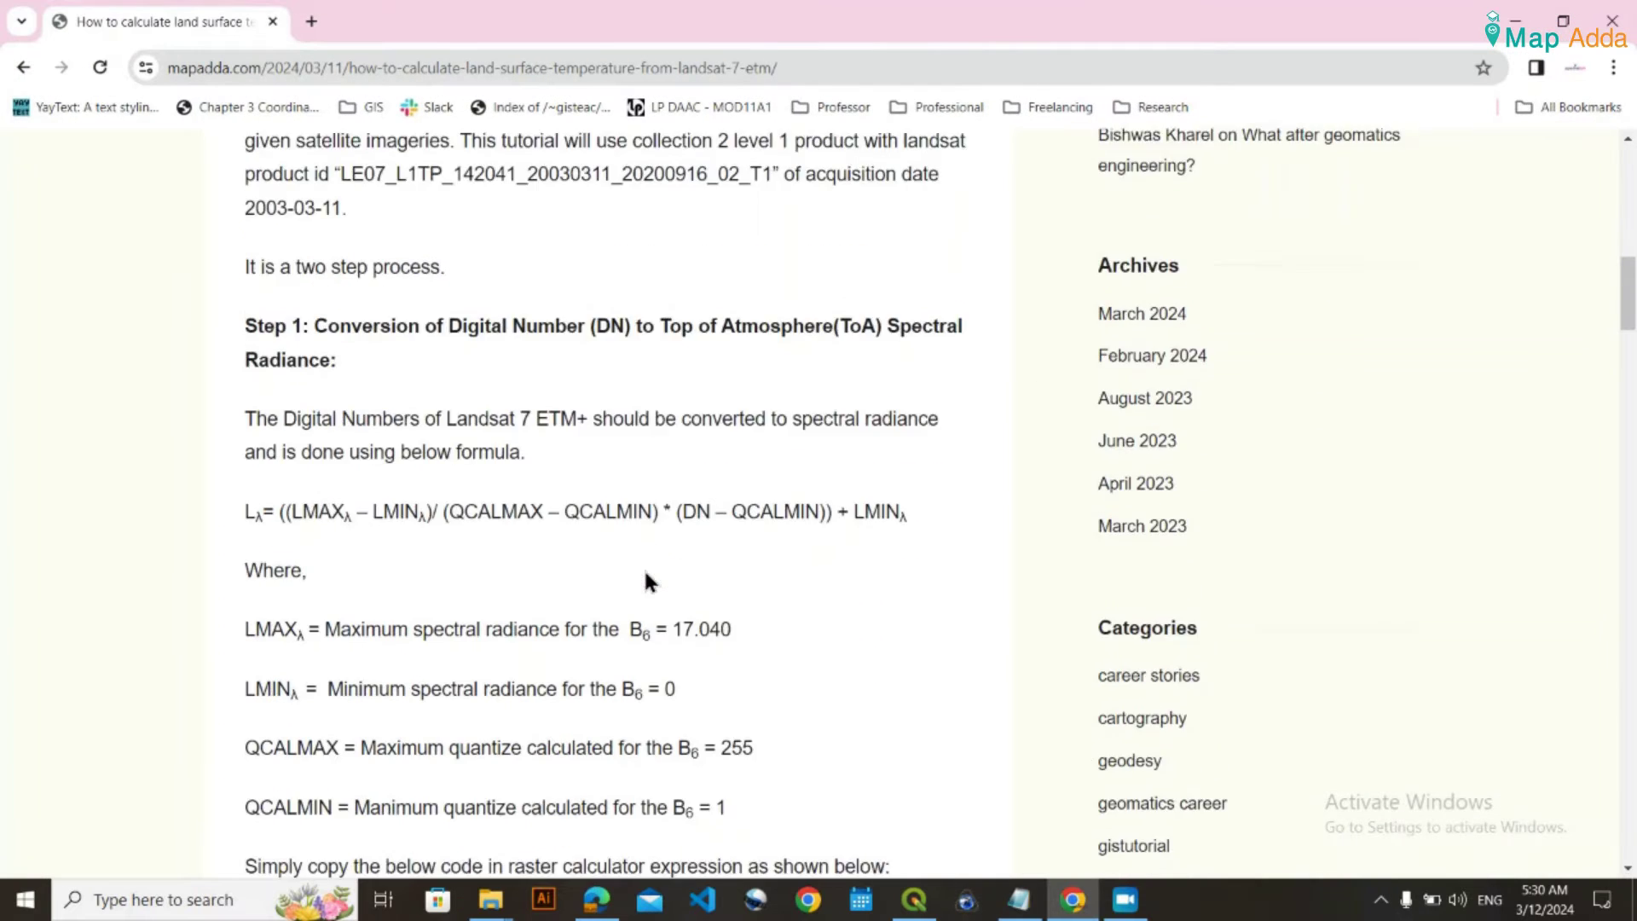
pyautogui.moveTo(247, 464); pyautogui.dragTo(908, 467)
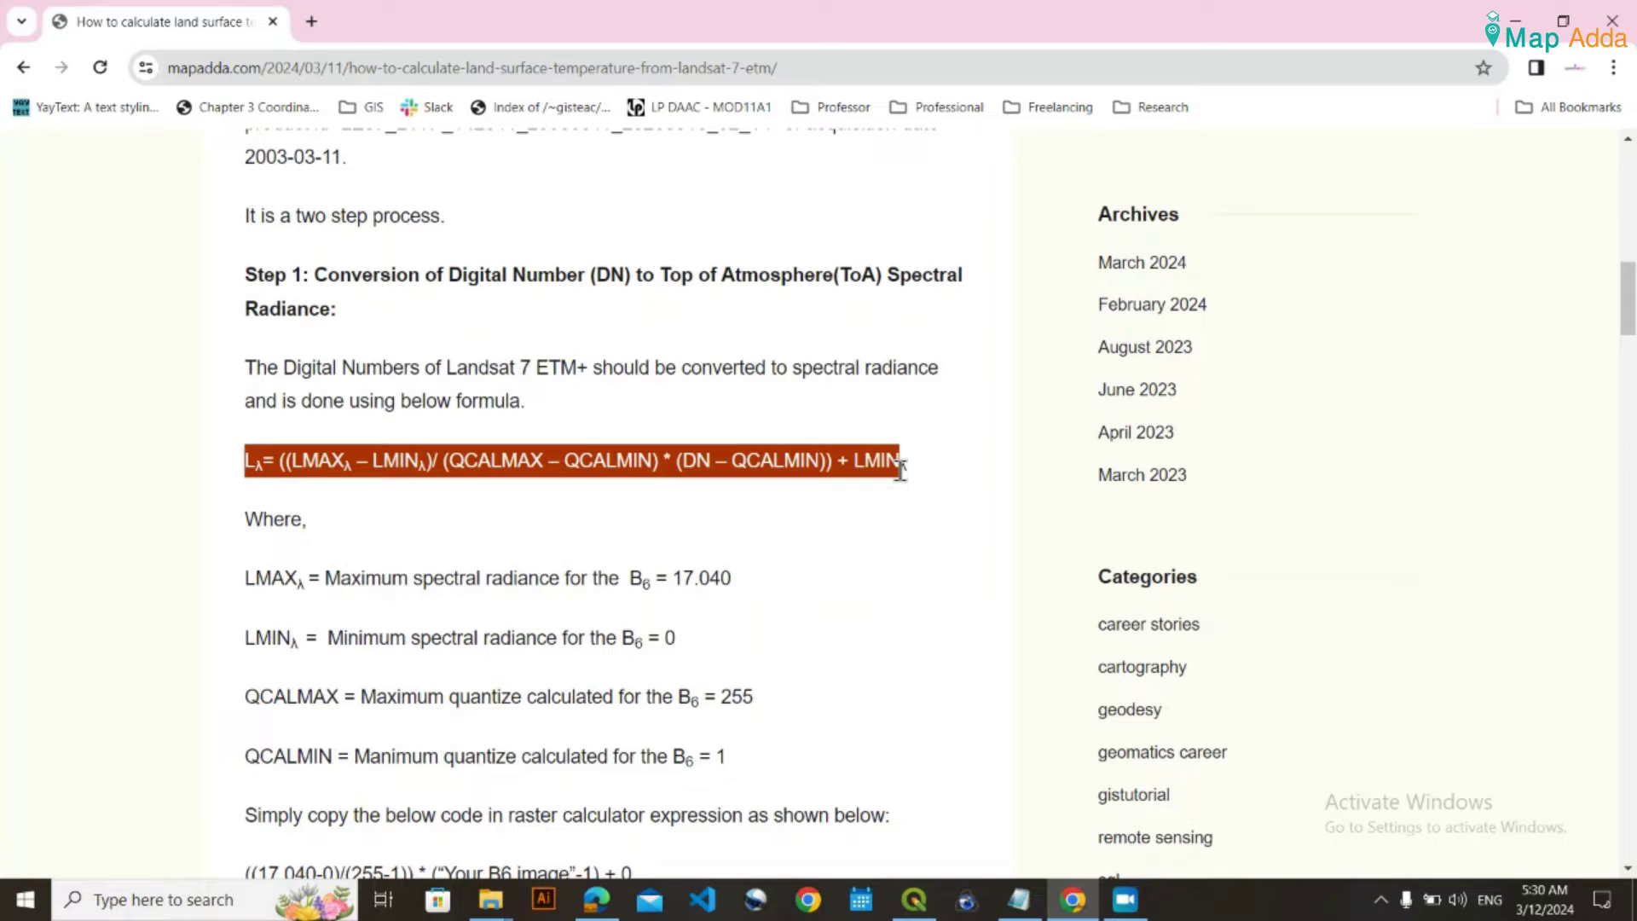
pyautogui.click(625, 494)
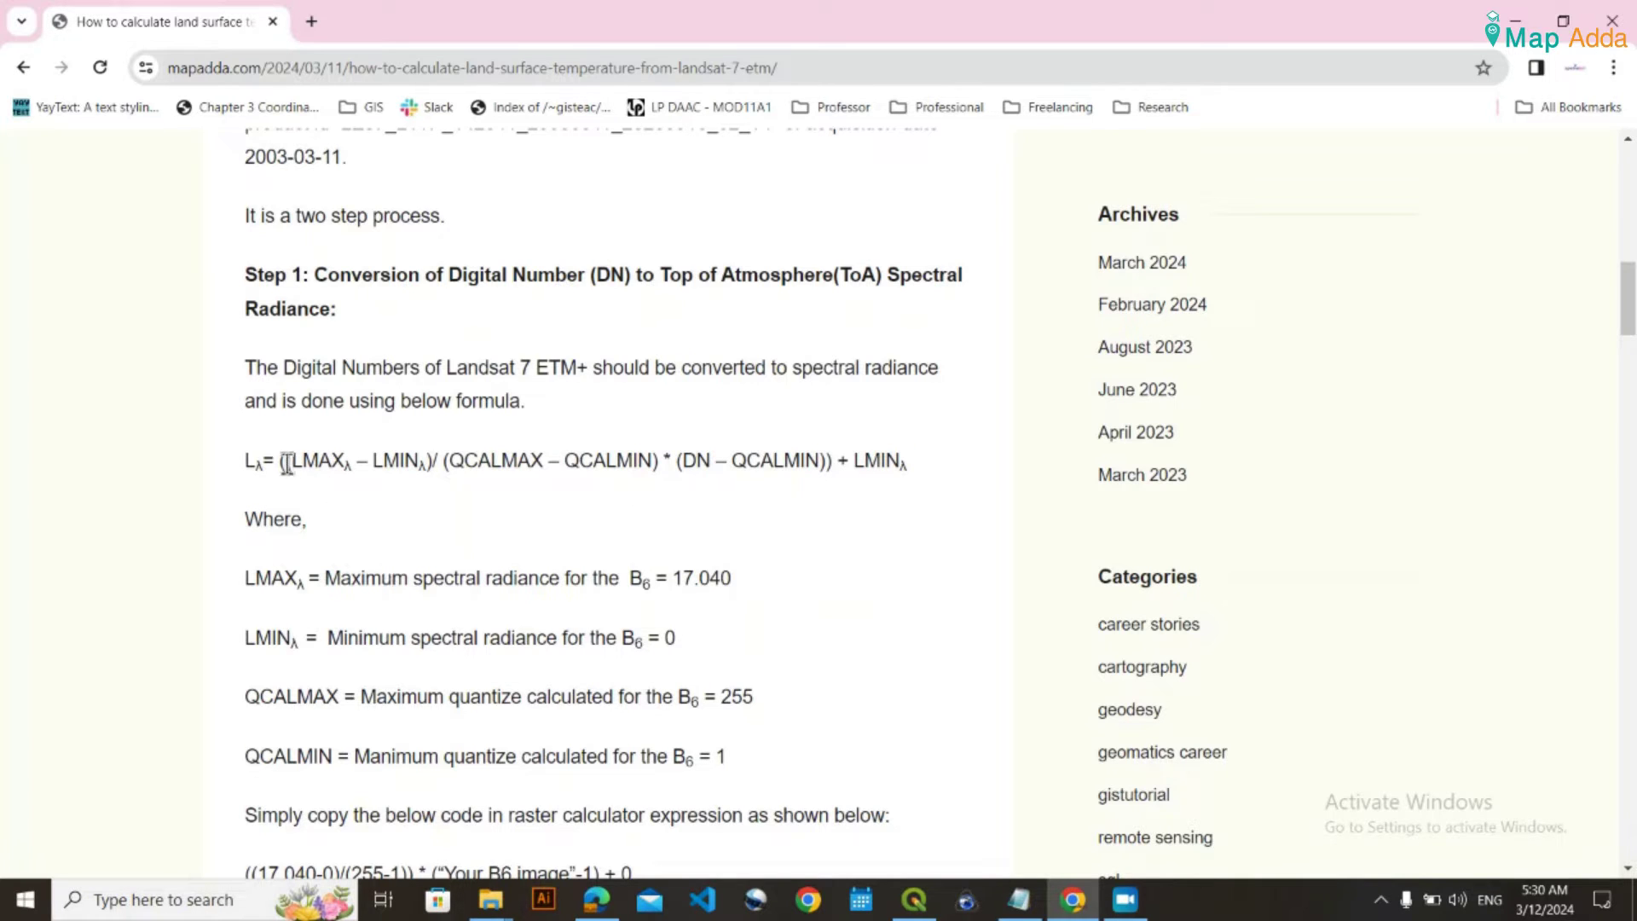
pyautogui.moveTo(280, 461); pyautogui.dragTo(960, 473)
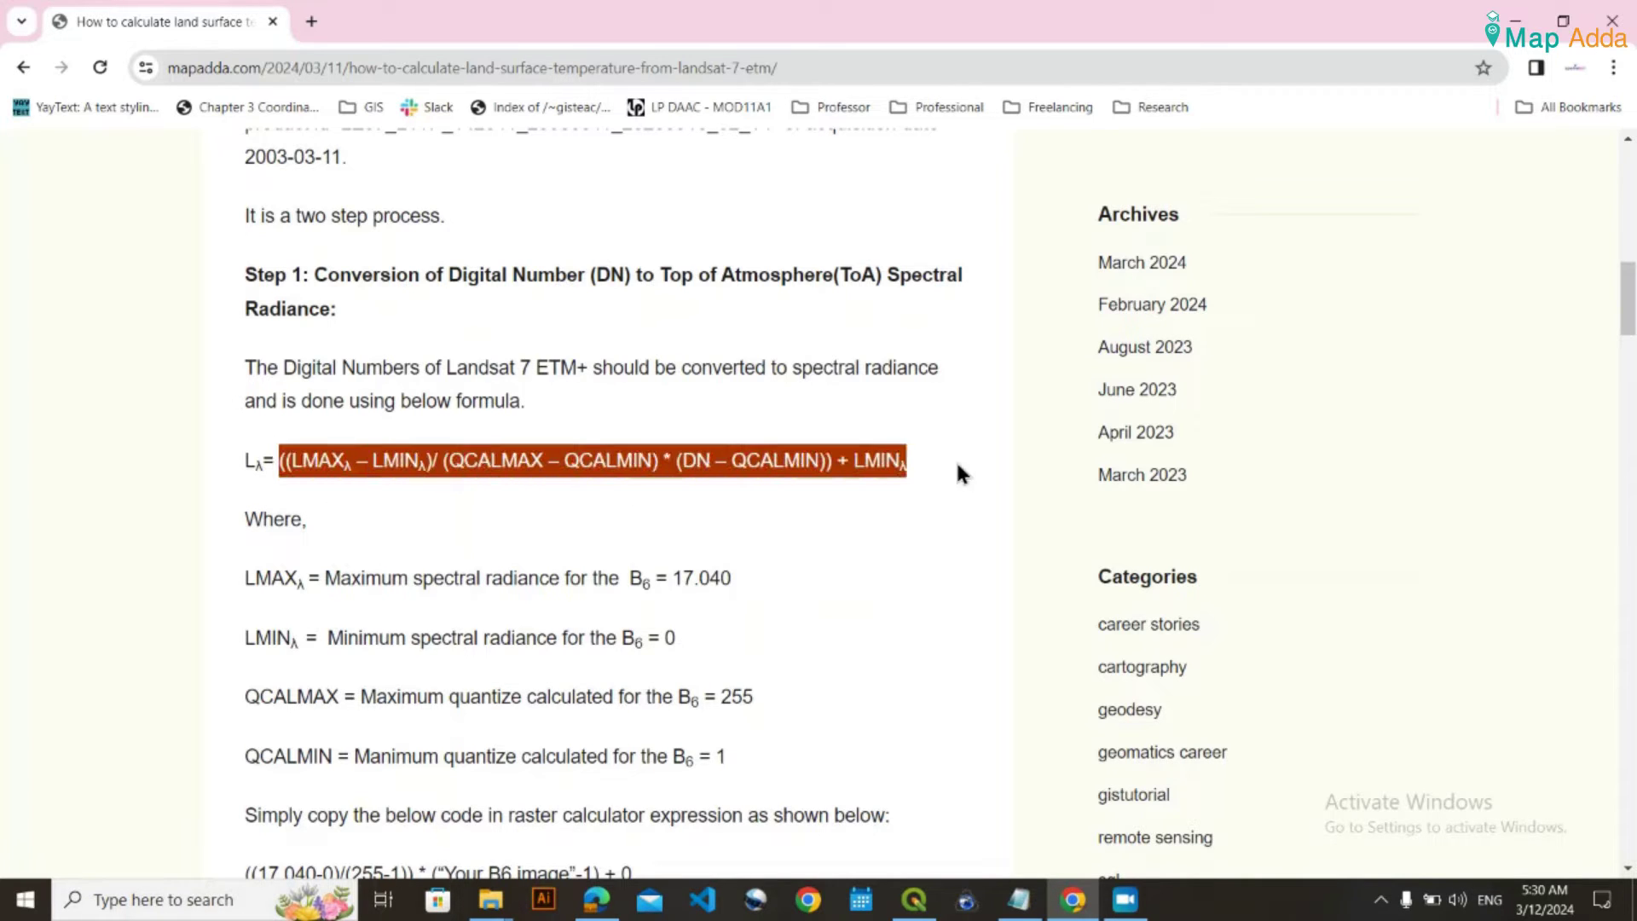
pyautogui.click(793, 483)
# Check LMAX 17.040 and select the expression ((17.040-0)/(255-1)) * ("Your B6 image"-1) + 0
pyautogui.scroll(-1, 425, 683)
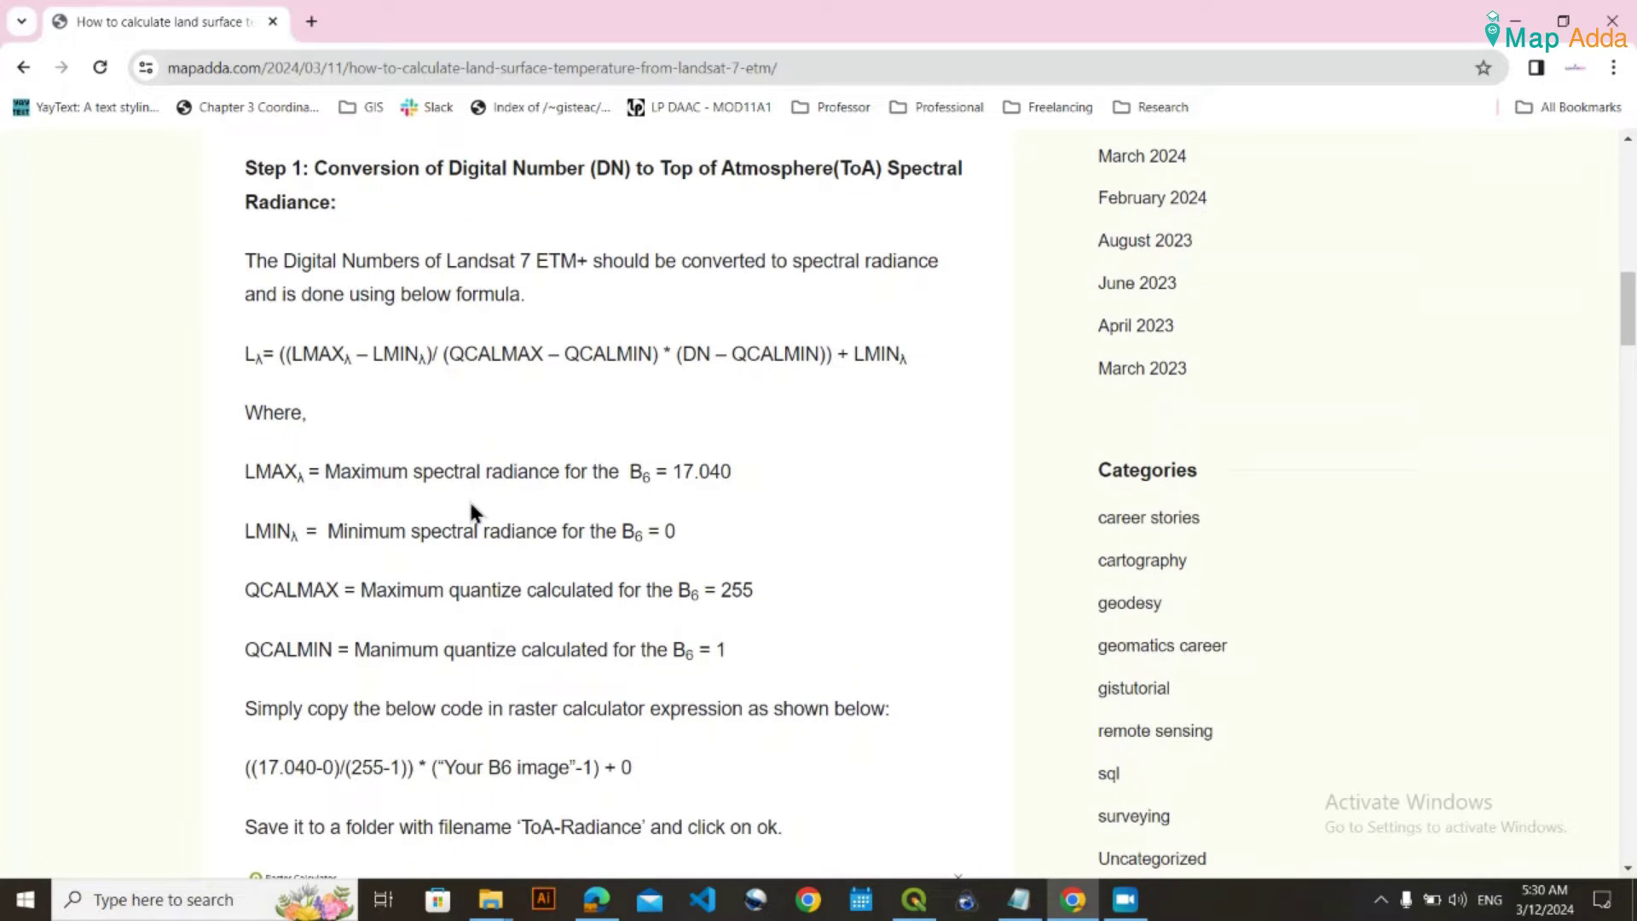
pyautogui.scroll(-1, 412, 572)
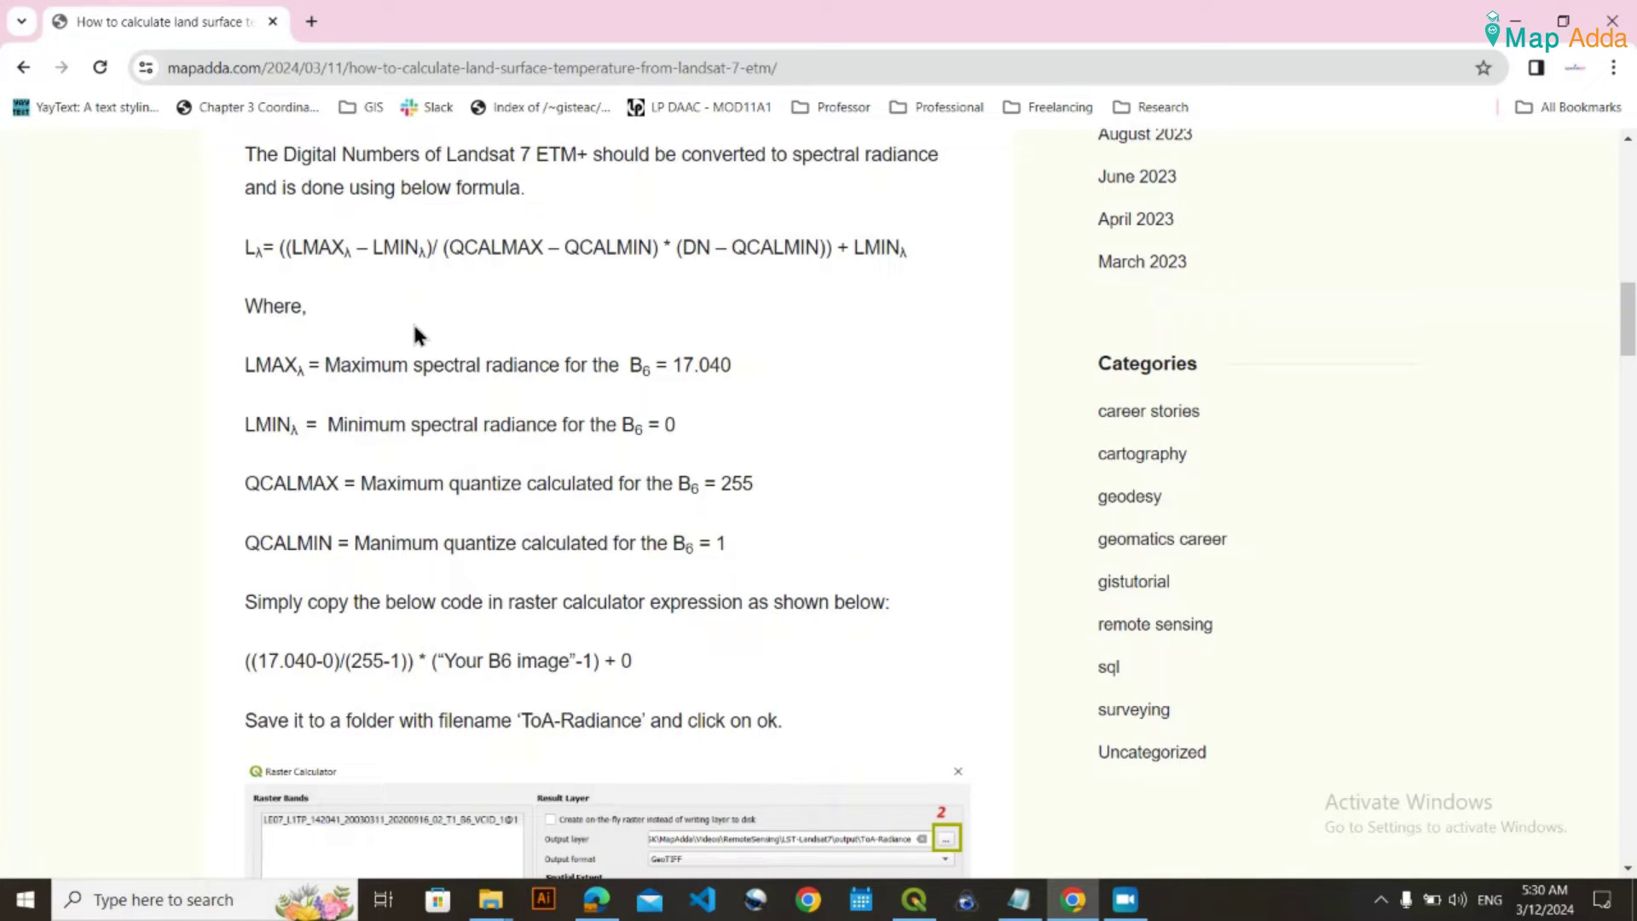
pyautogui.moveTo(327, 373); pyautogui.dragTo(708, 367)
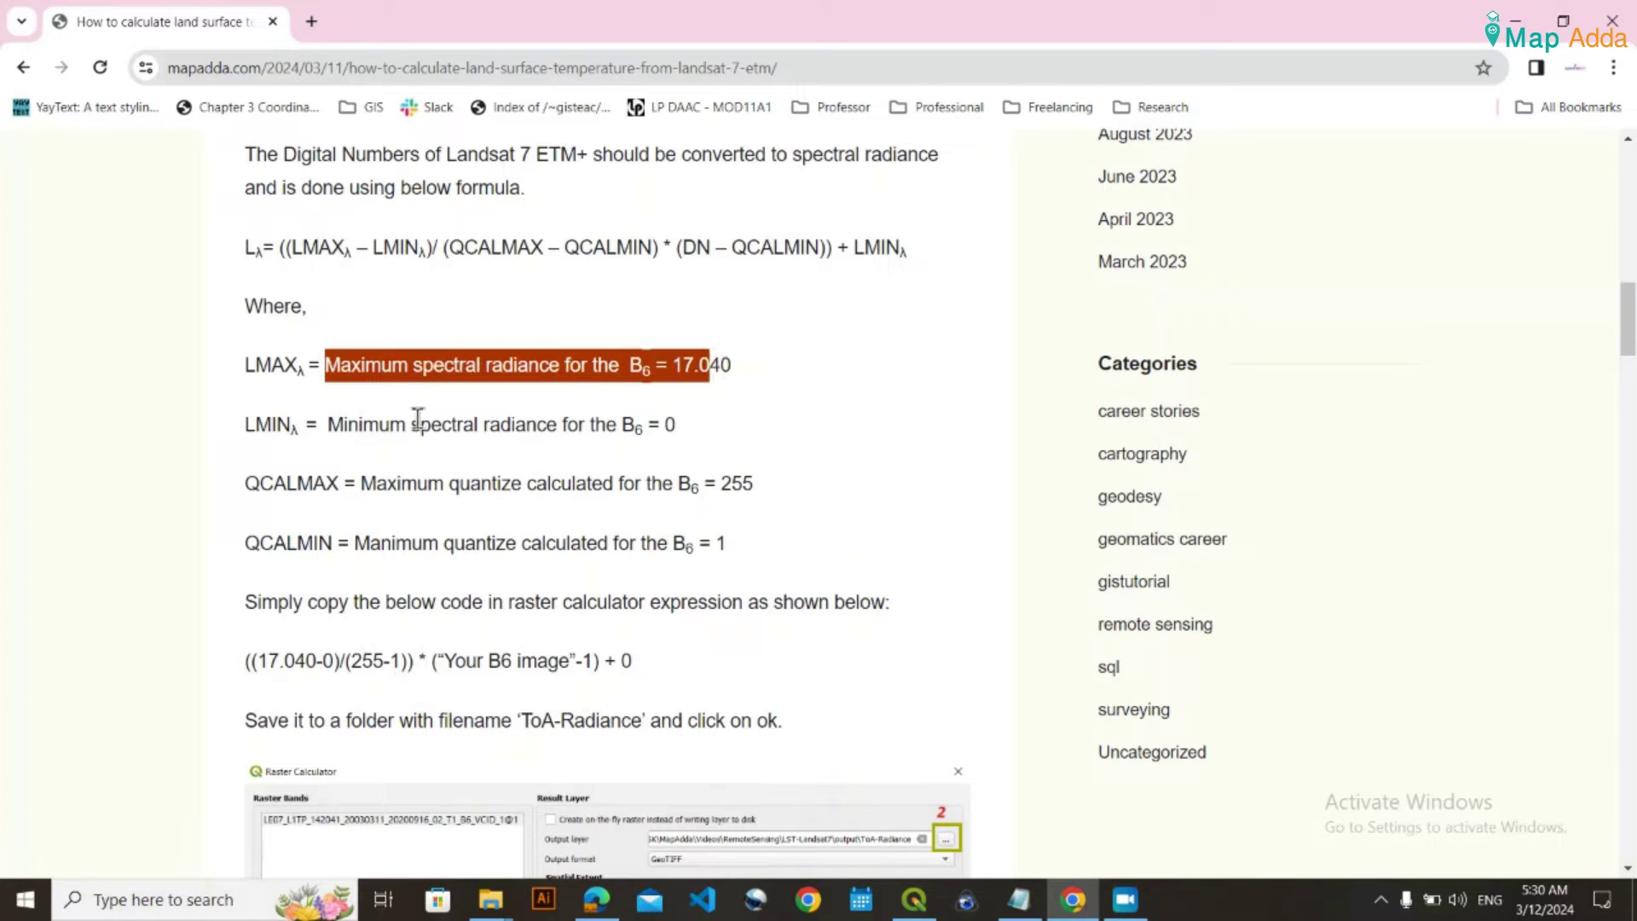
pyautogui.click(619, 258)
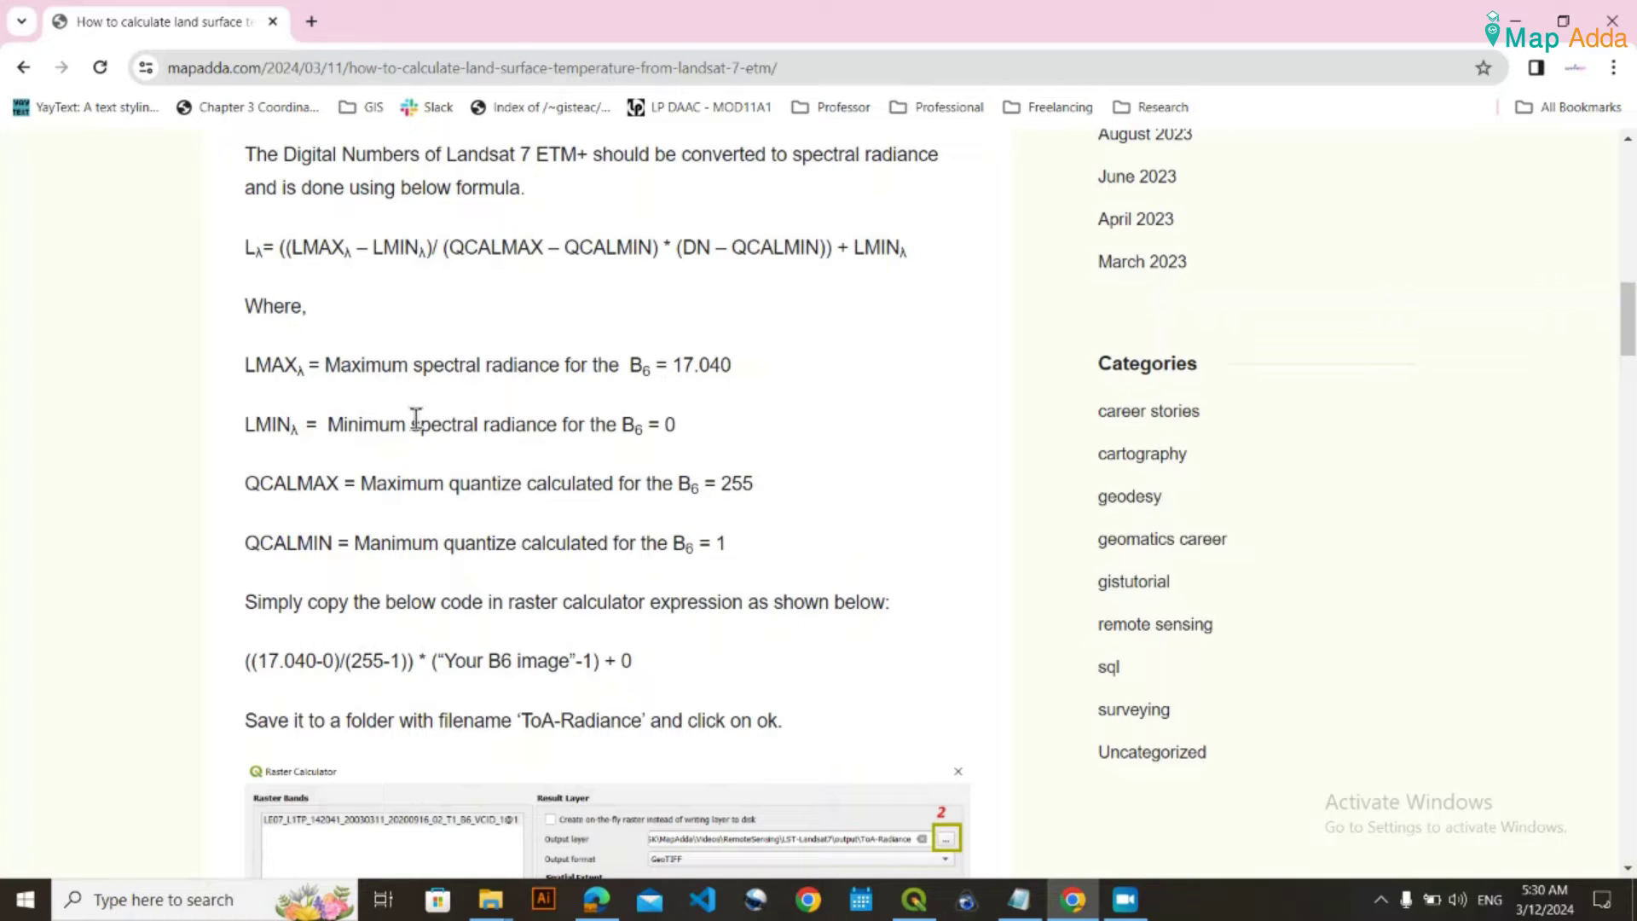
pyautogui.moveTo(634, 663); pyautogui.dragTo(242, 678)
pyautogui.hotkey('ctrl', 'c')
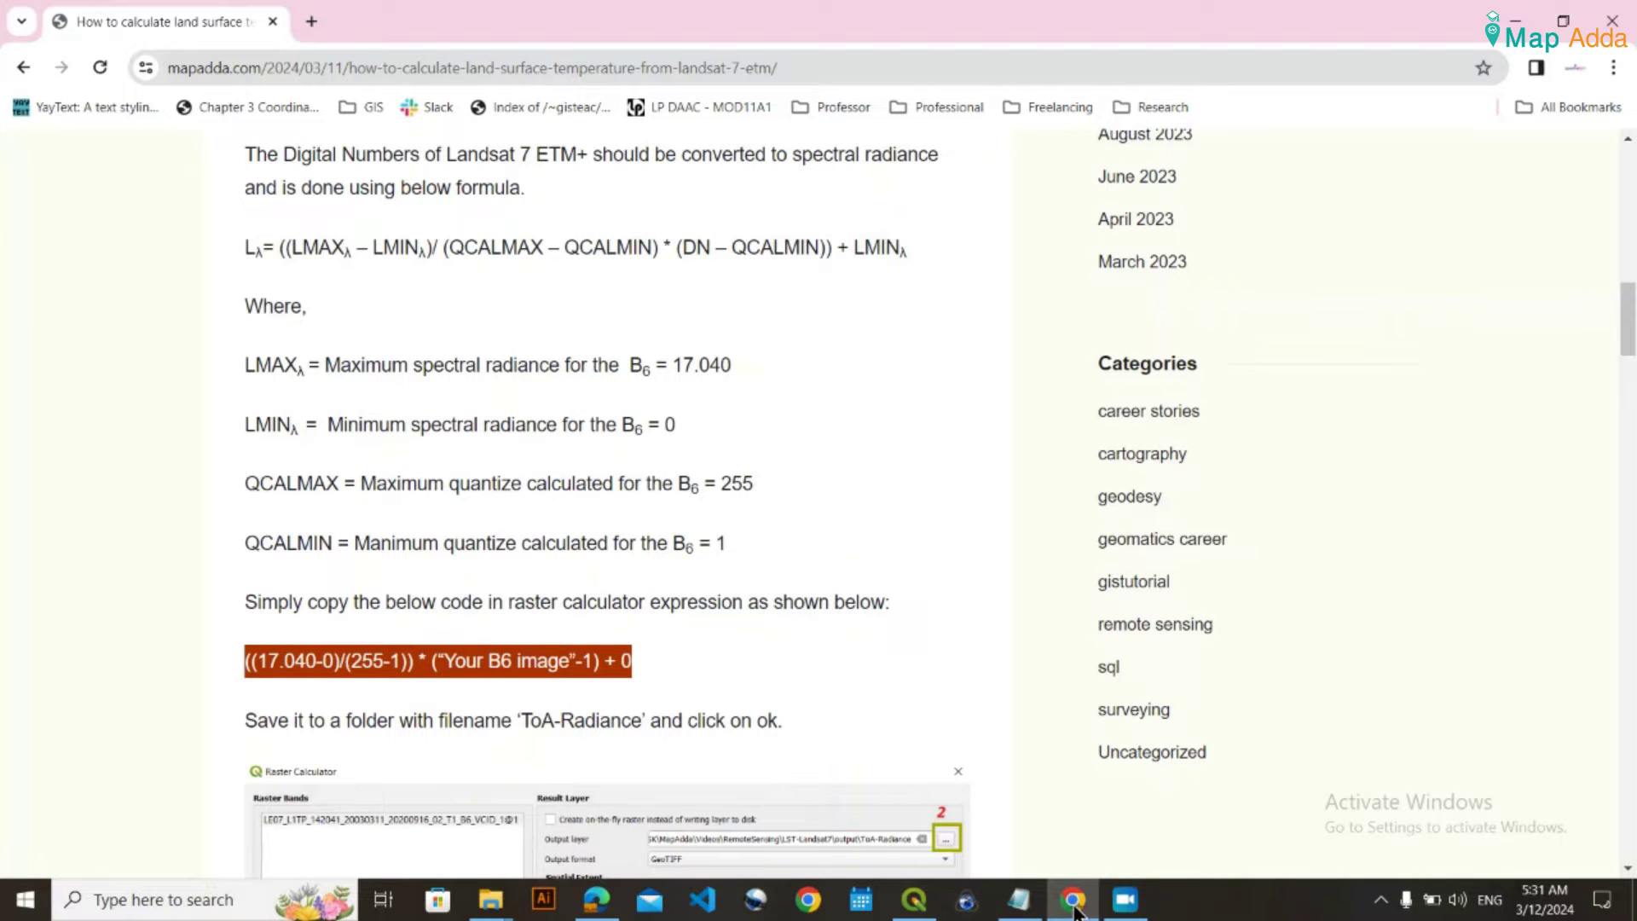
# Paste the copied placeholder expression into the Raster Calculator, then clear it
pyautogui.click(914, 899)
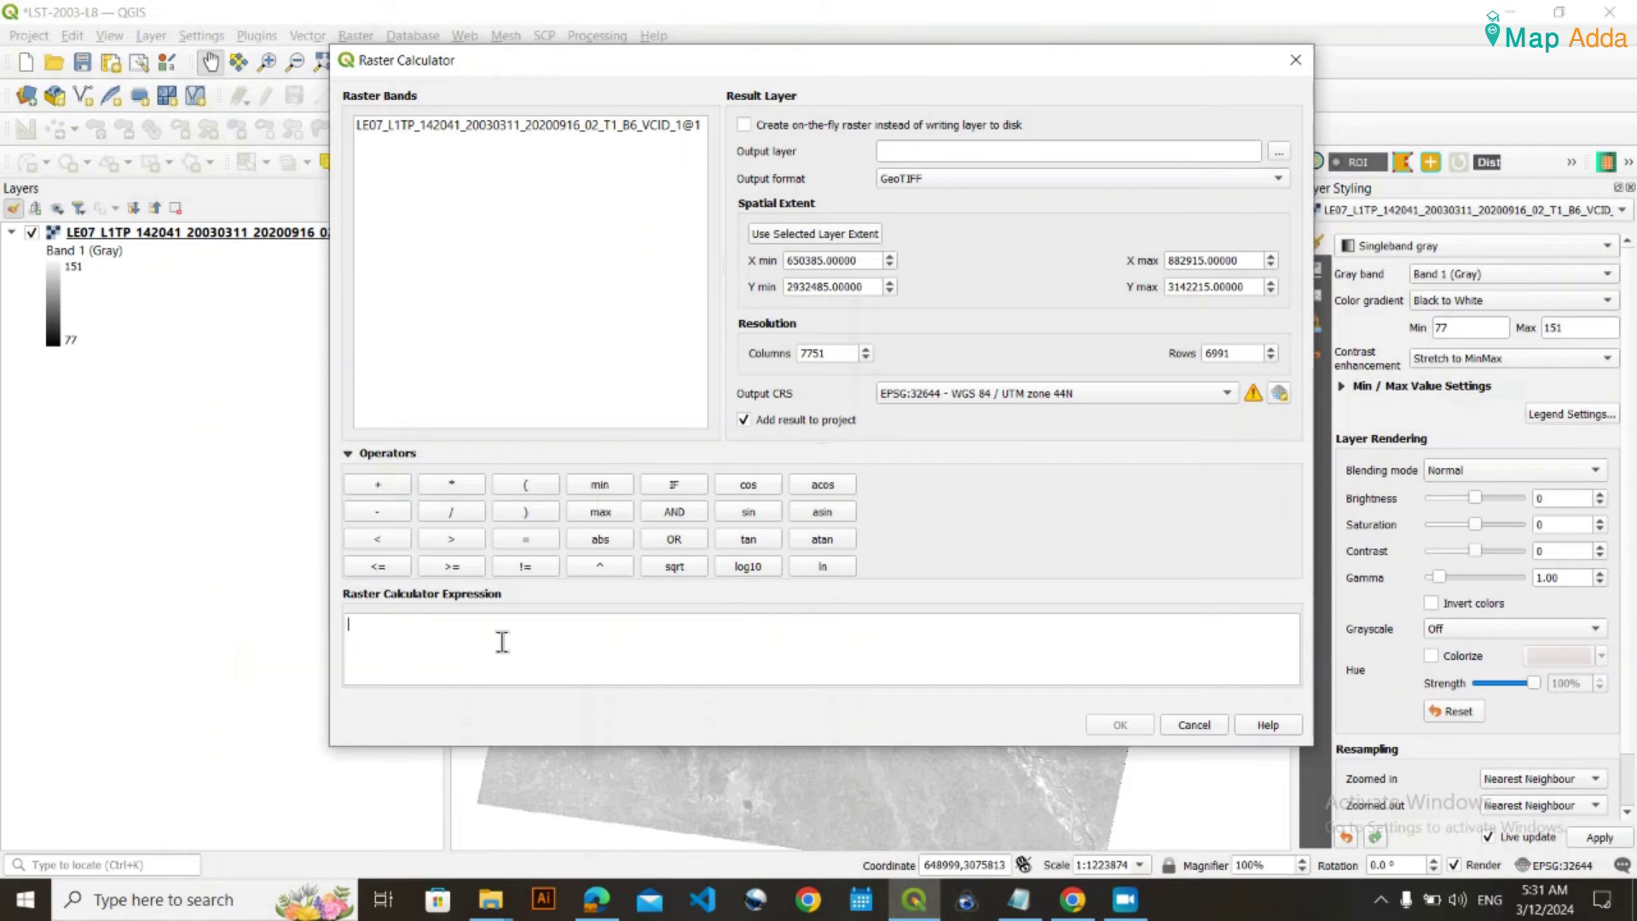
pyautogui.hotkey('ctrl', 'v')
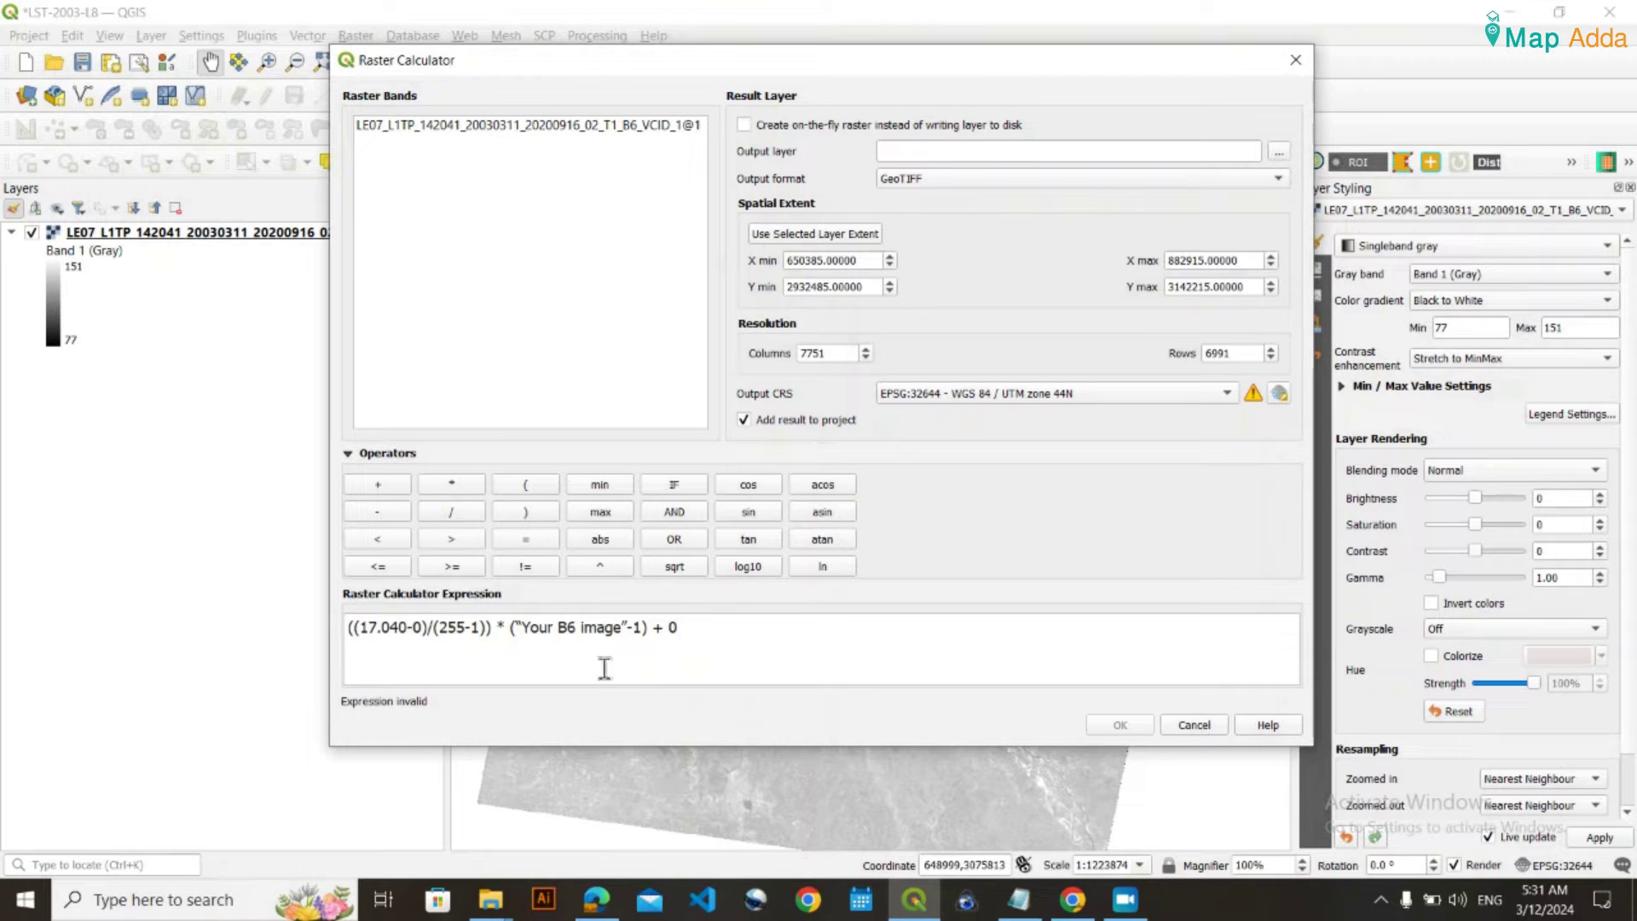
pyautogui.moveTo(698, 627); pyautogui.dragTo(324, 630)
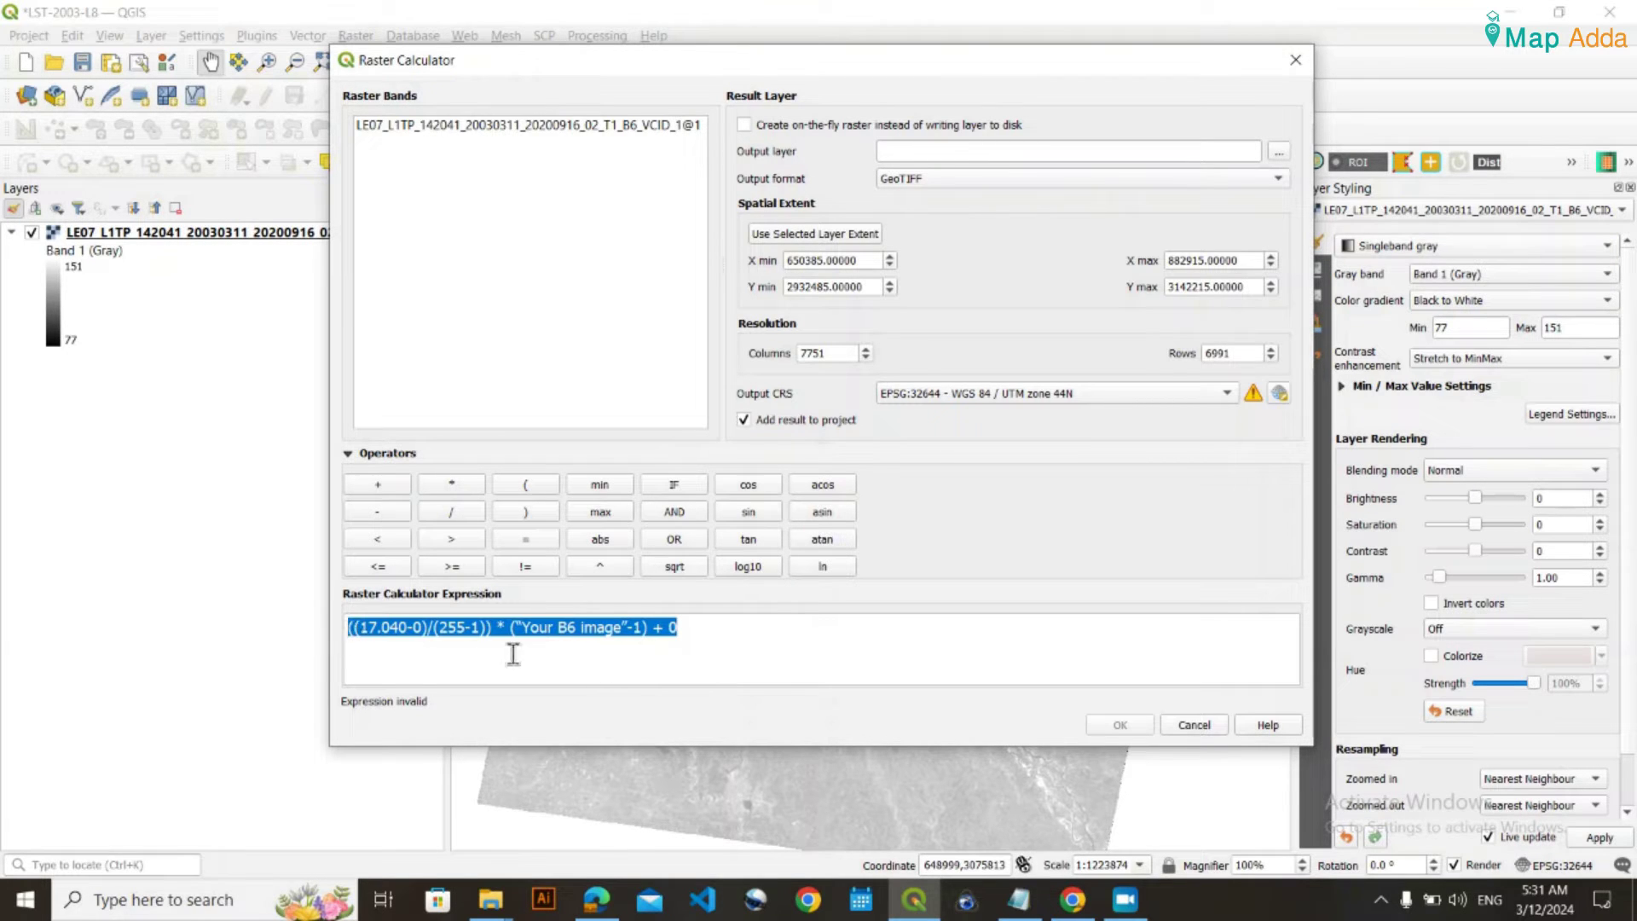
pyautogui.press('BackSpace')
# Copy the radiance formula line from the code notes and paste it into the expression box
pyautogui.click(1023, 901)
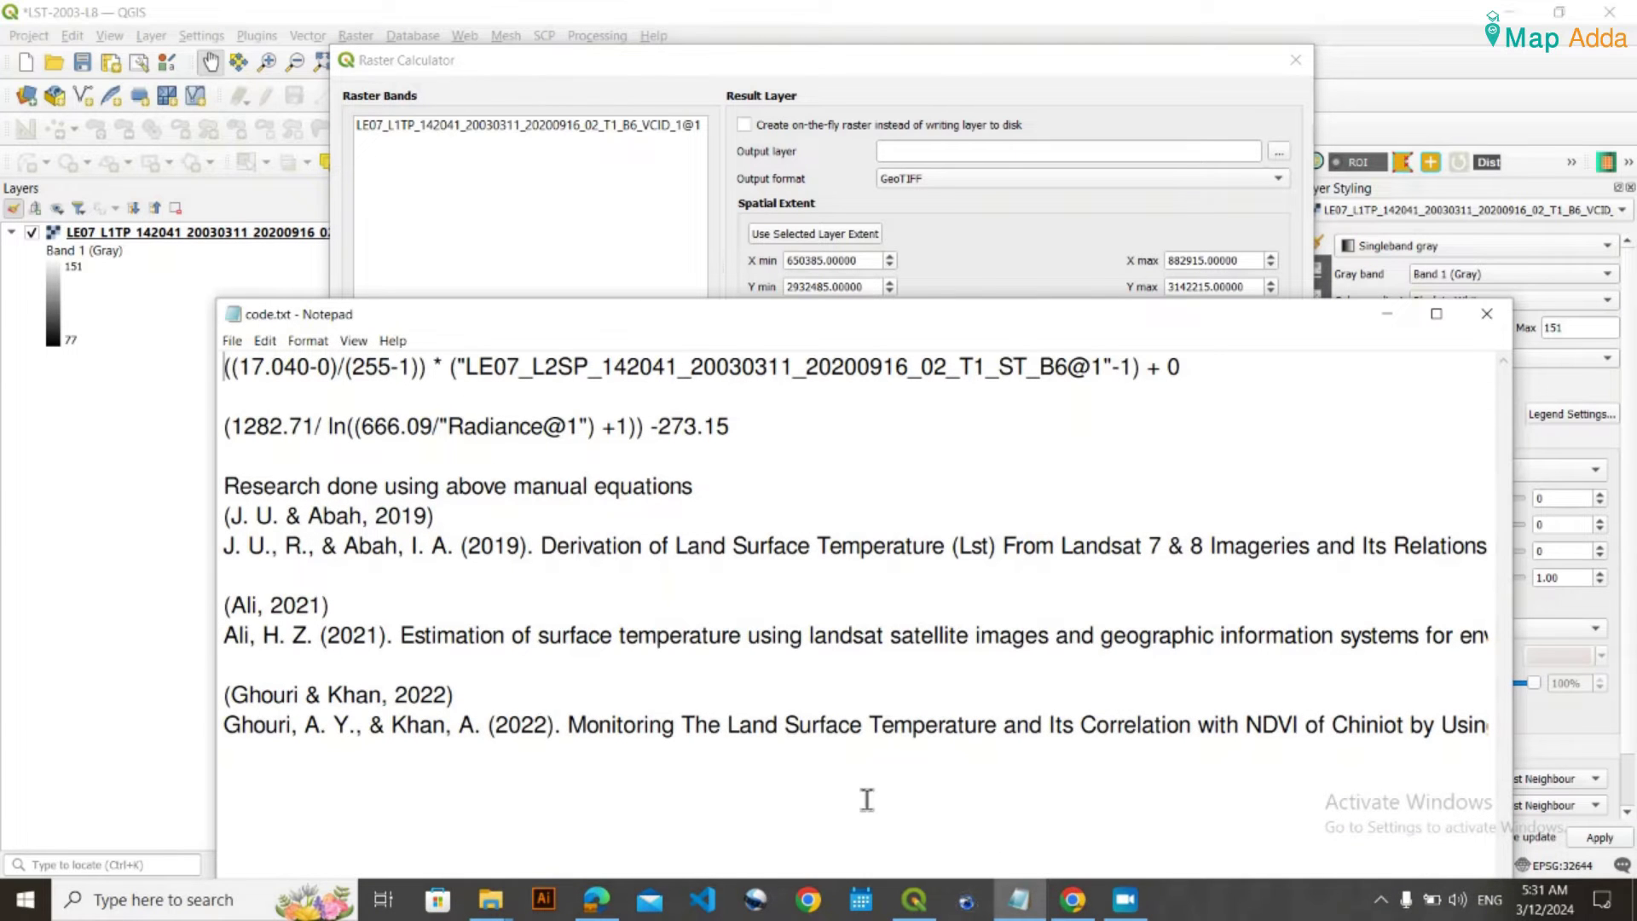
pyautogui.moveTo(1198, 365); pyautogui.dragTo(219, 375)
pyautogui.hotkey('ctrl', 'c')
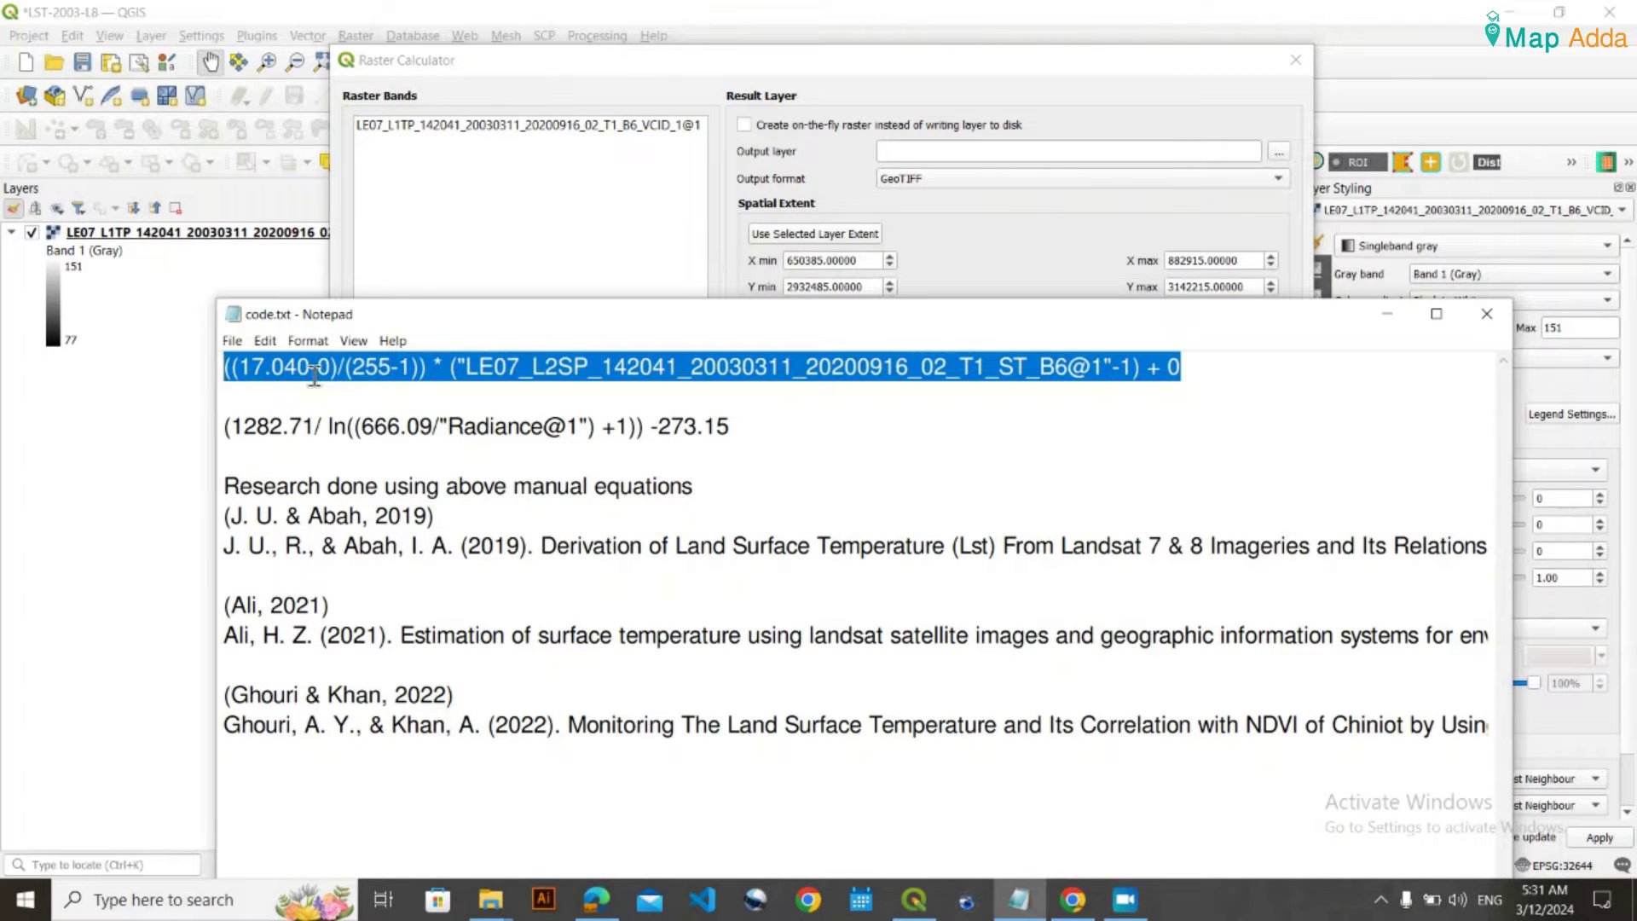
pyautogui.click(1386, 312)
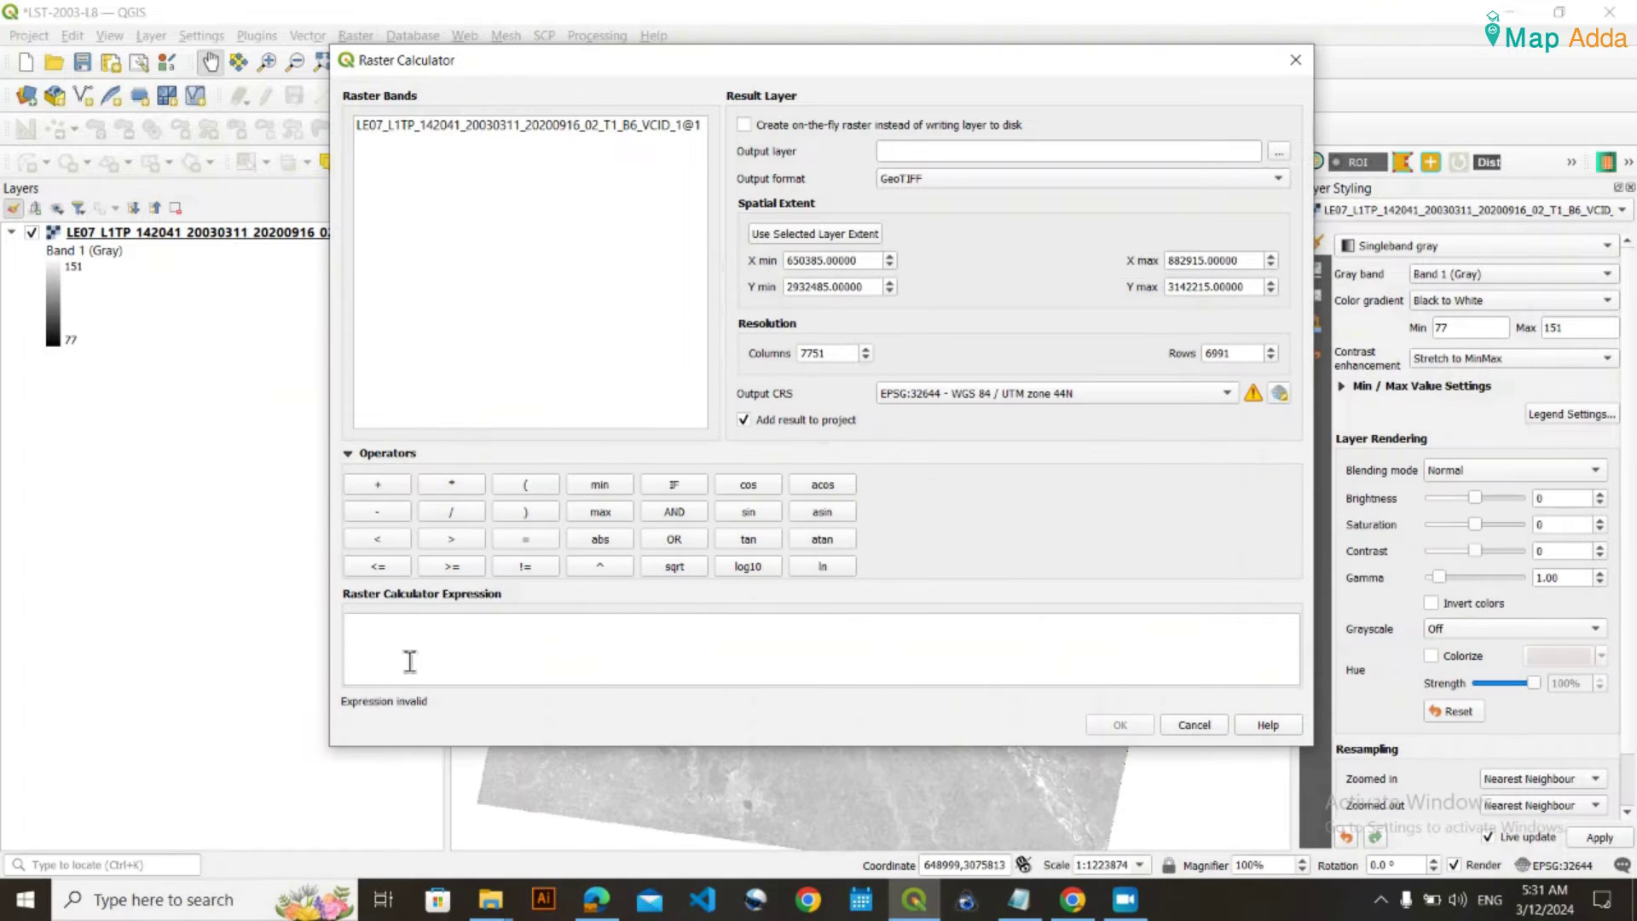
pyautogui.click(429, 644)
pyautogui.hotkey('ctrl', 'v')
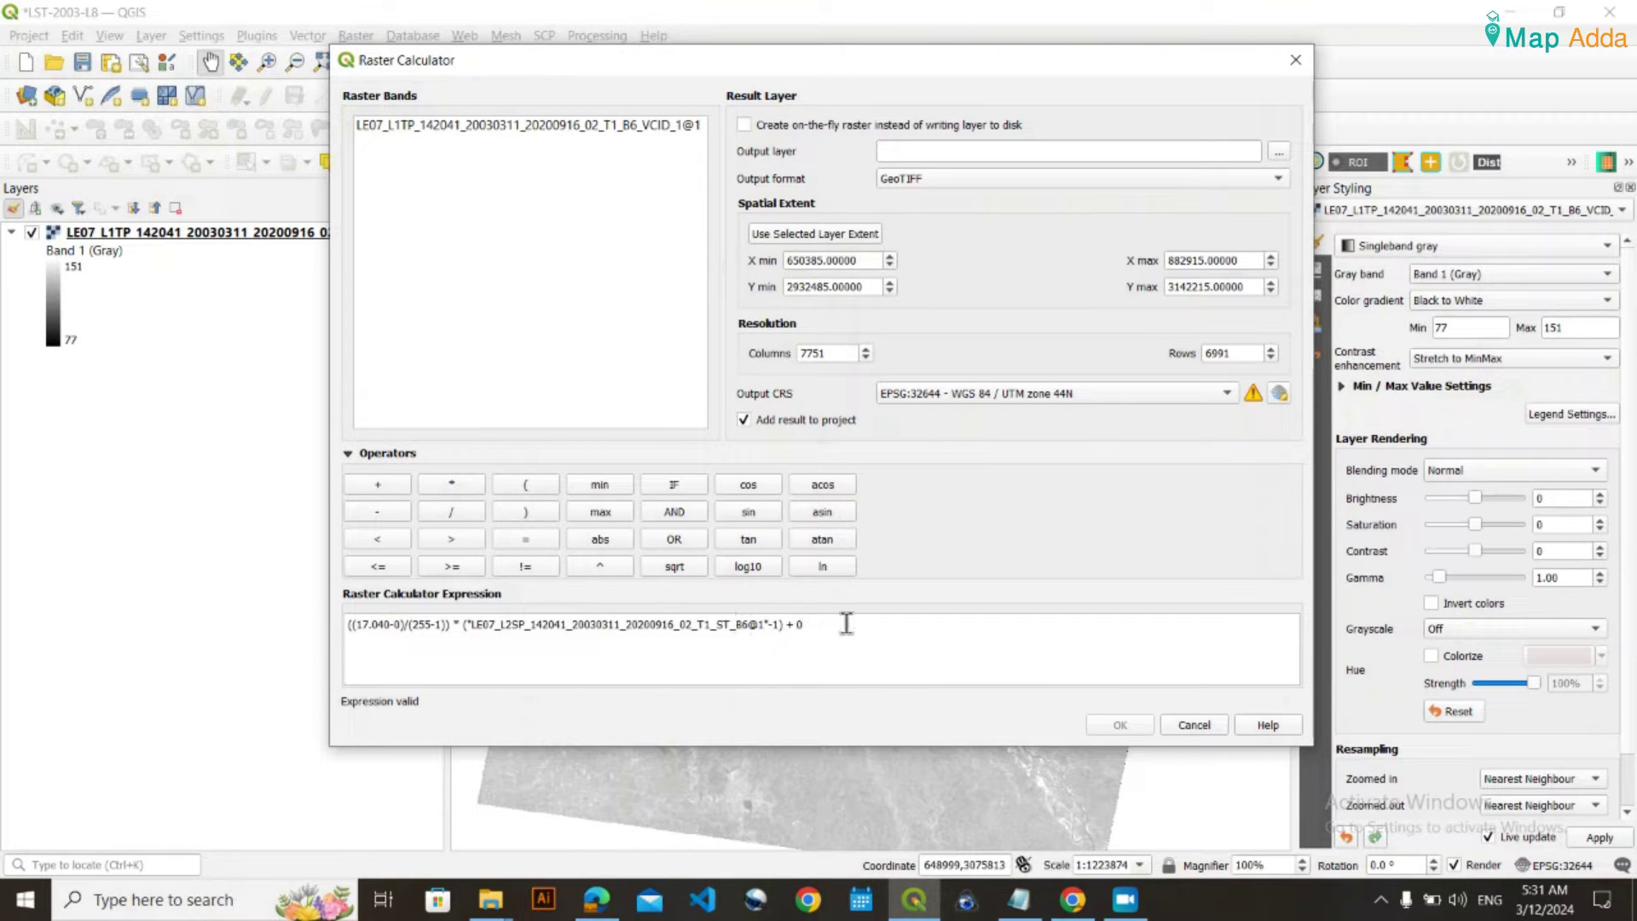
# Replace the band name with B6_VCID_1@1 and re-add the trailing 0 so the expression validates
pyautogui.click(765, 624)
pyautogui.press('BackSpace')
pyautogui.press('BackSpace')
pyautogui.press('BackSpace')
pyautogui.press('BackSpace')
pyautogui.press('BackSpace')
pyautogui.press('BackSpace')
pyautogui.press('BackSpace')
pyautogui.press('BackSpace')
pyautogui.press('BackSpace')
pyautogui.press('BackSpace')
pyautogui.press('BackSpace')
pyautogui.press('BackSpace')
pyautogui.press('BackSpace')
pyautogui.press('BackSpace')
pyautogui.press('BackSpace')
pyautogui.press('BackSpace')
pyautogui.press('BackSpace')
pyautogui.press('BackSpace')
pyautogui.press('BackSpace')
pyautogui.press('BackSpace')
pyautogui.press('BackSpace')
pyautogui.press('BackSpace')
pyautogui.press('BackSpace')
pyautogui.press('BackSpace')
pyautogui.press('BackSpace')
pyautogui.press('BackSpace')
pyautogui.press('BackSpace')
pyautogui.press('BackSpace')
pyautogui.press('BackSpace')
pyautogui.press('BackSpace')
pyautogui.press('BackSpace')
pyautogui.press('BackSpace')
pyautogui.press('BackSpace')
pyautogui.press('BackSpace')
pyautogui.press('BackSpace')
pyautogui.press('BackSpace')
pyautogui.press('BackSpace')
pyautogui.press('BackSpace')
pyautogui.press('BackSpace')
pyautogui.press('BackSpace')
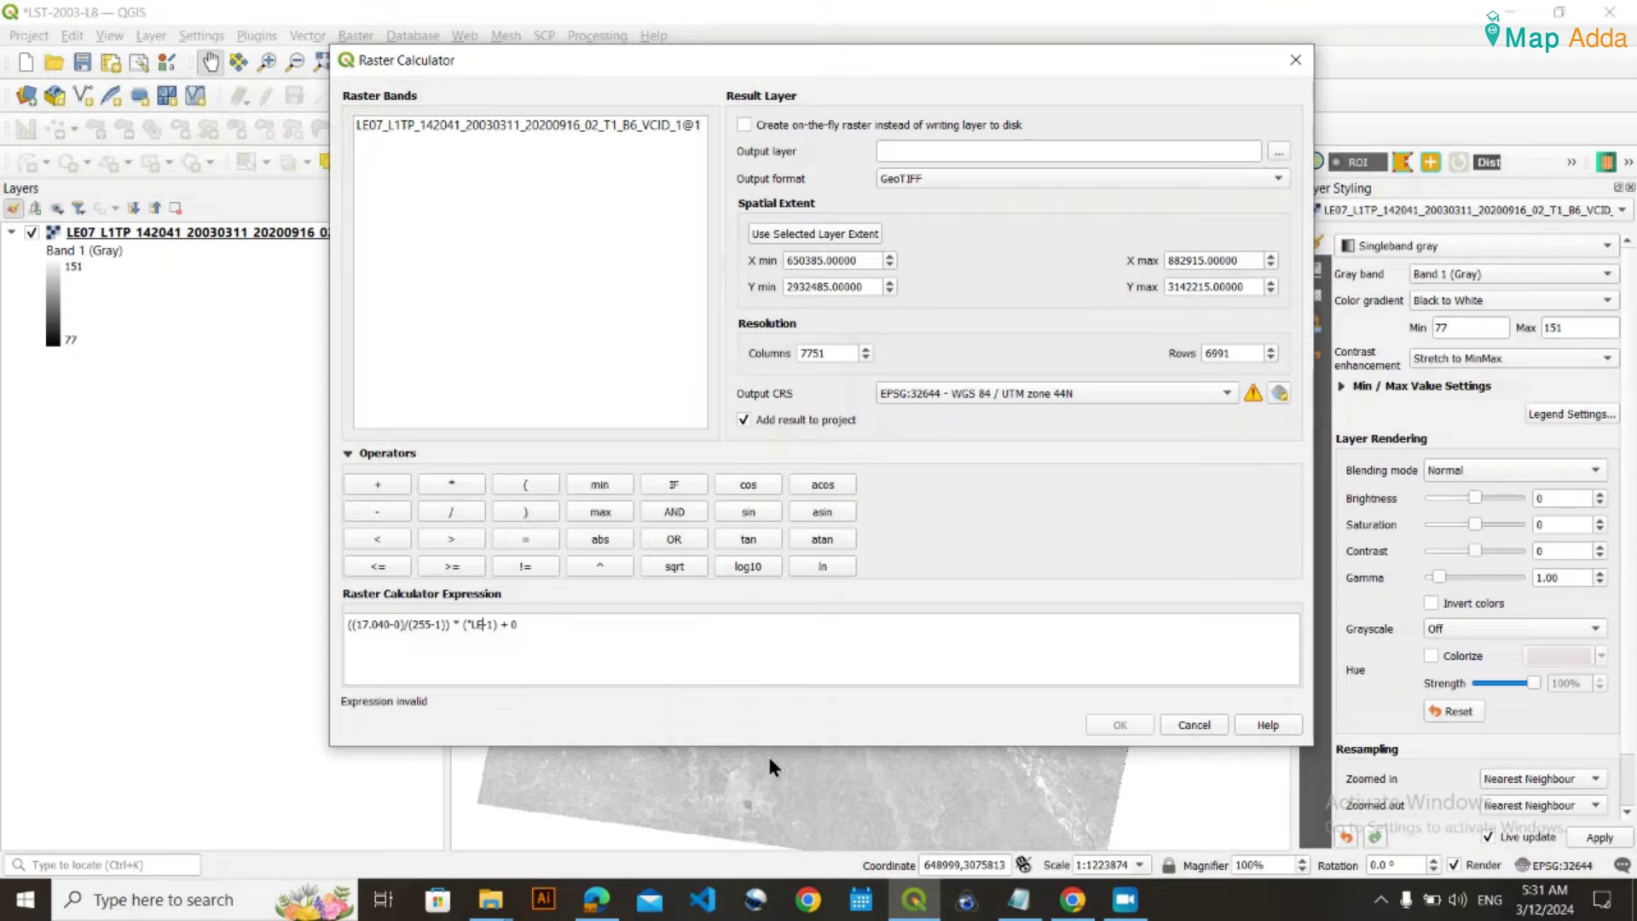
pyautogui.press('BackSpace')
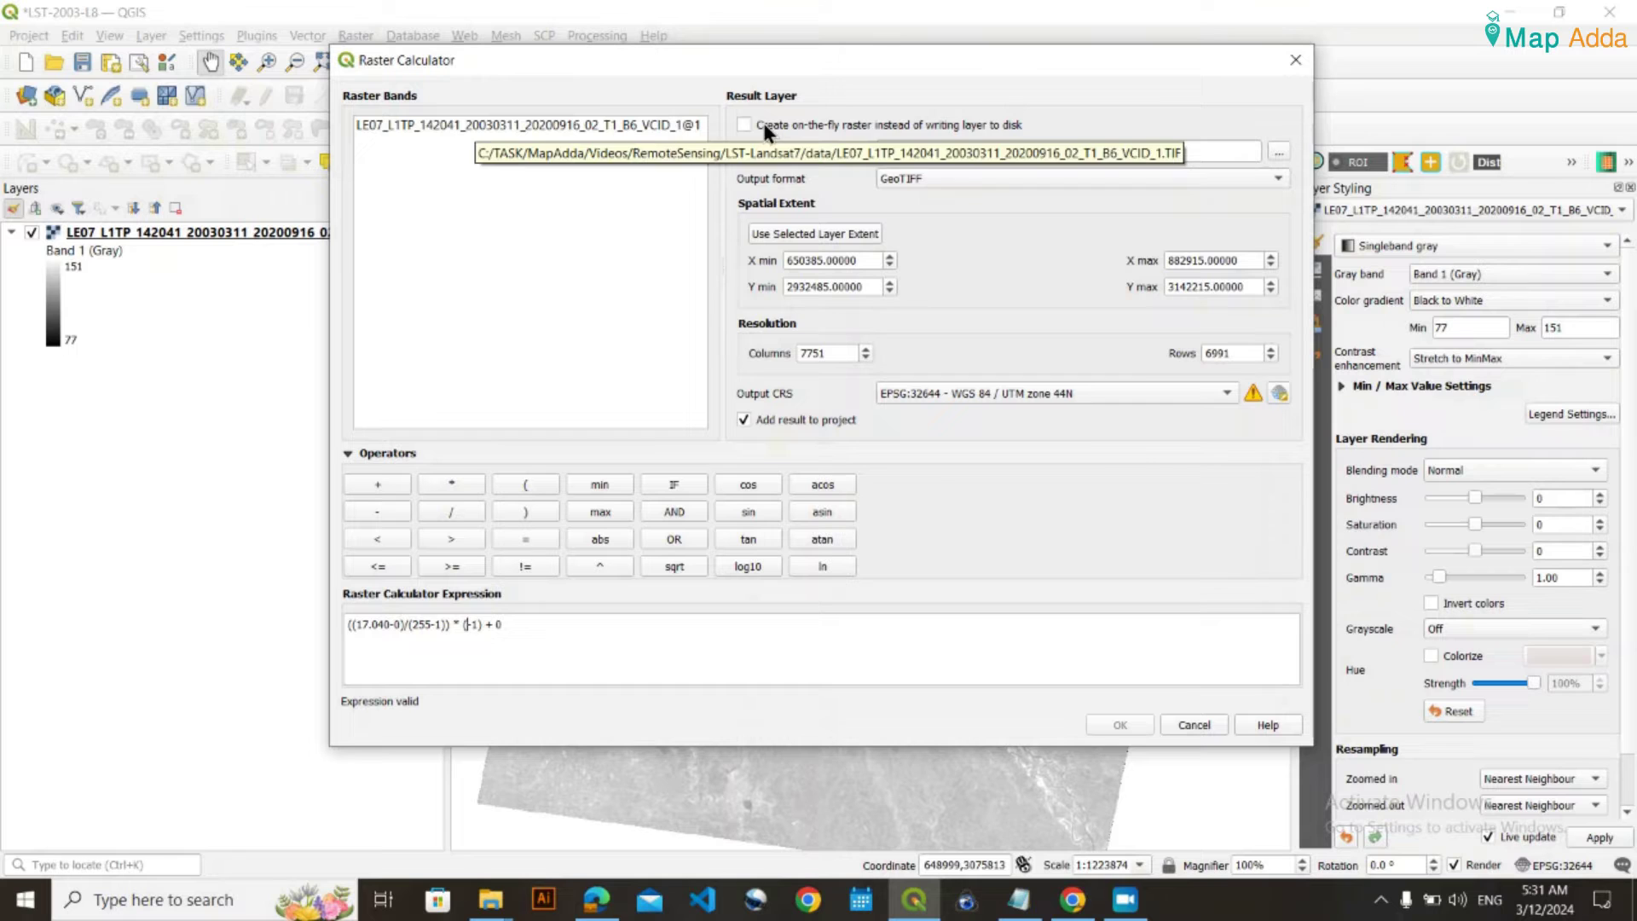
pyautogui.doubleClick(665, 128)
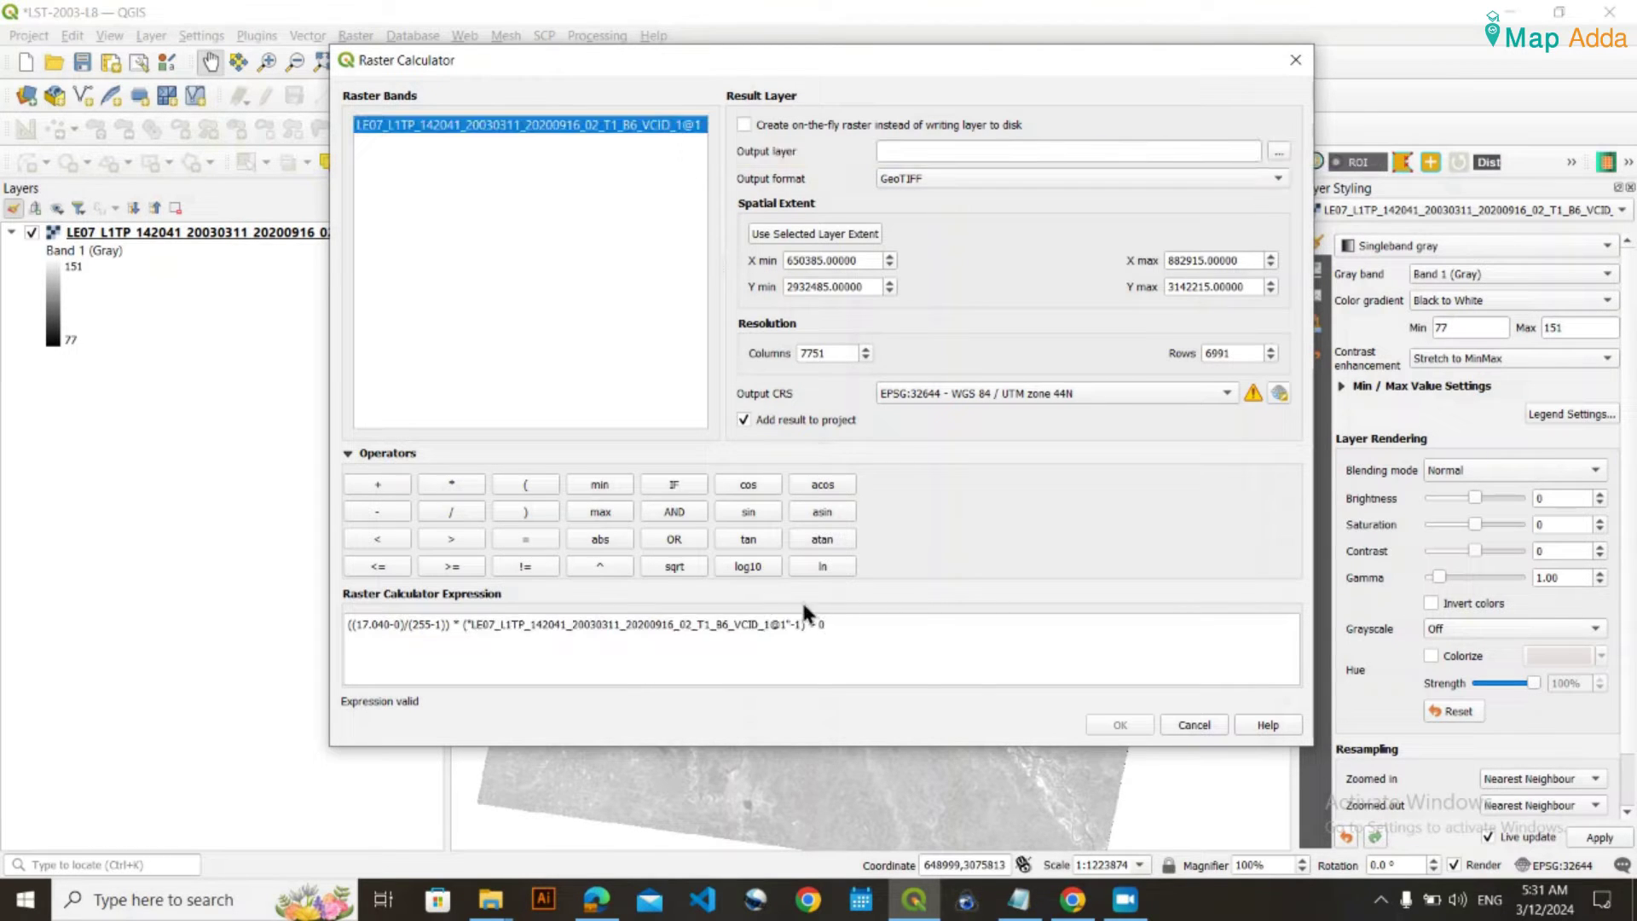
pyautogui.click(841, 629)
pyautogui.write('0')
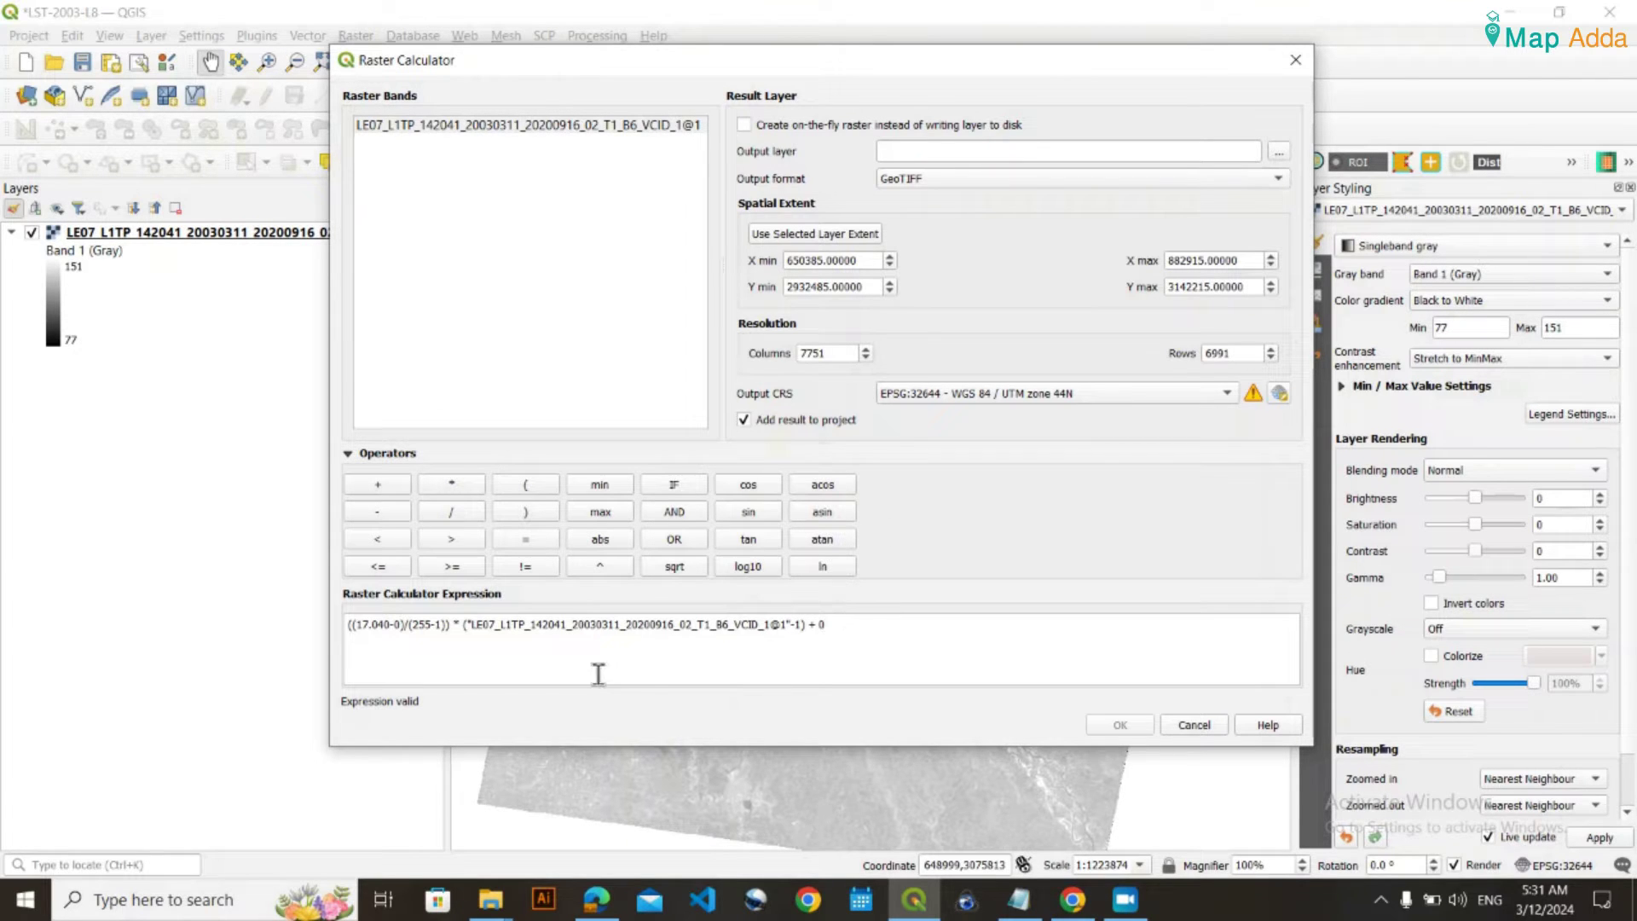
# Open the Landsat MTL metadata text file from the data folder in Notepad
pyautogui.click(1066, 901)
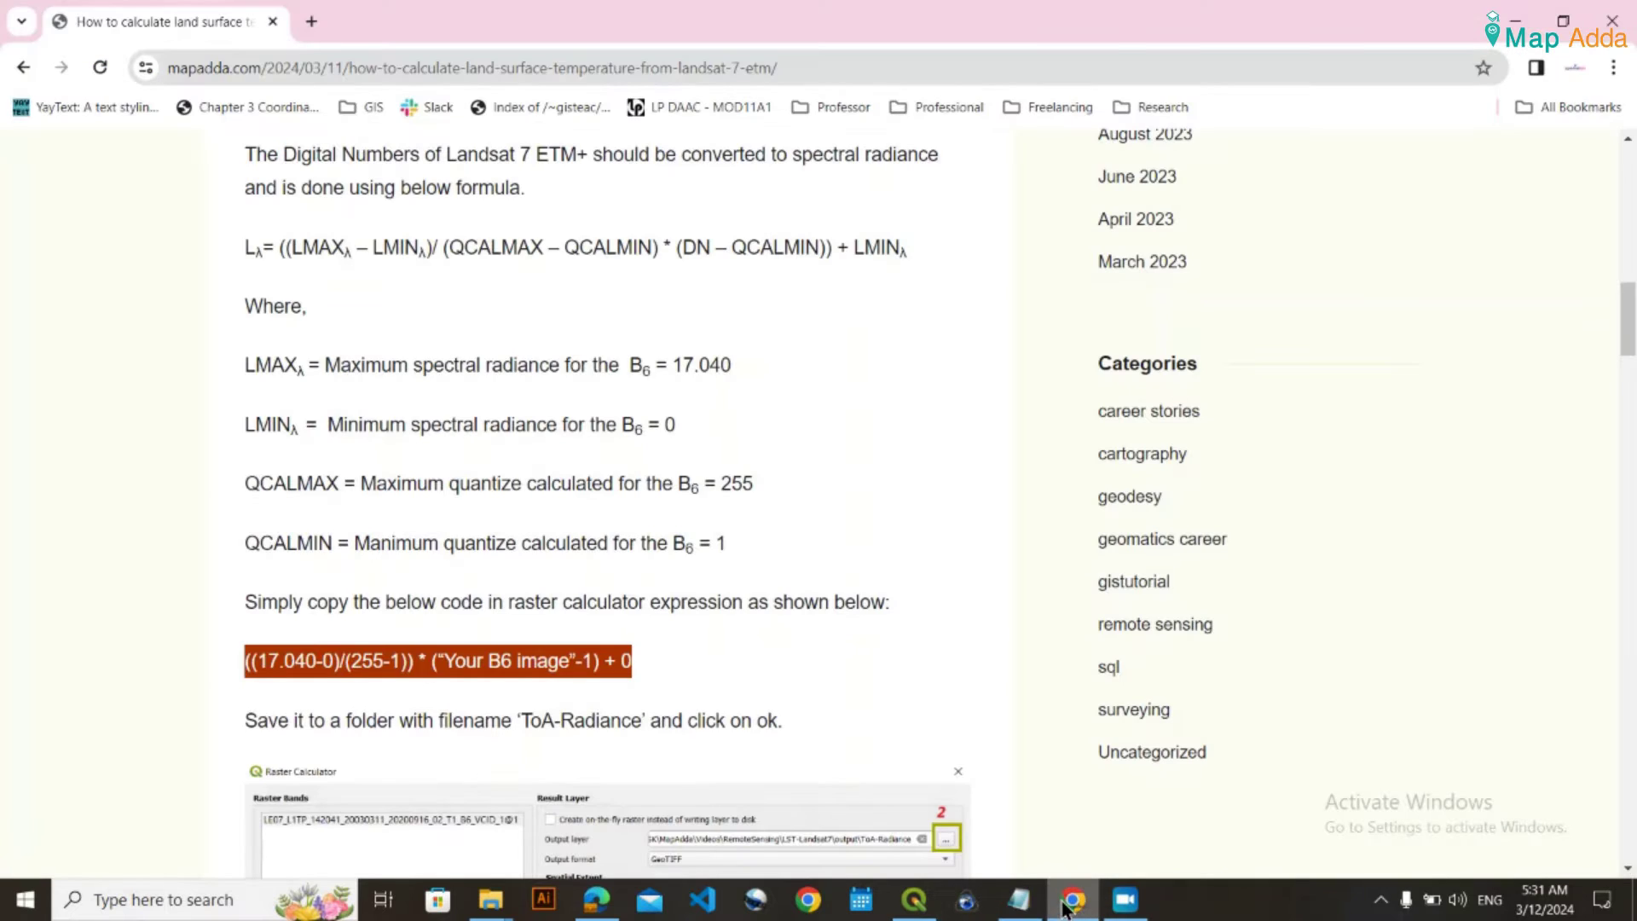
pyautogui.click(602, 554)
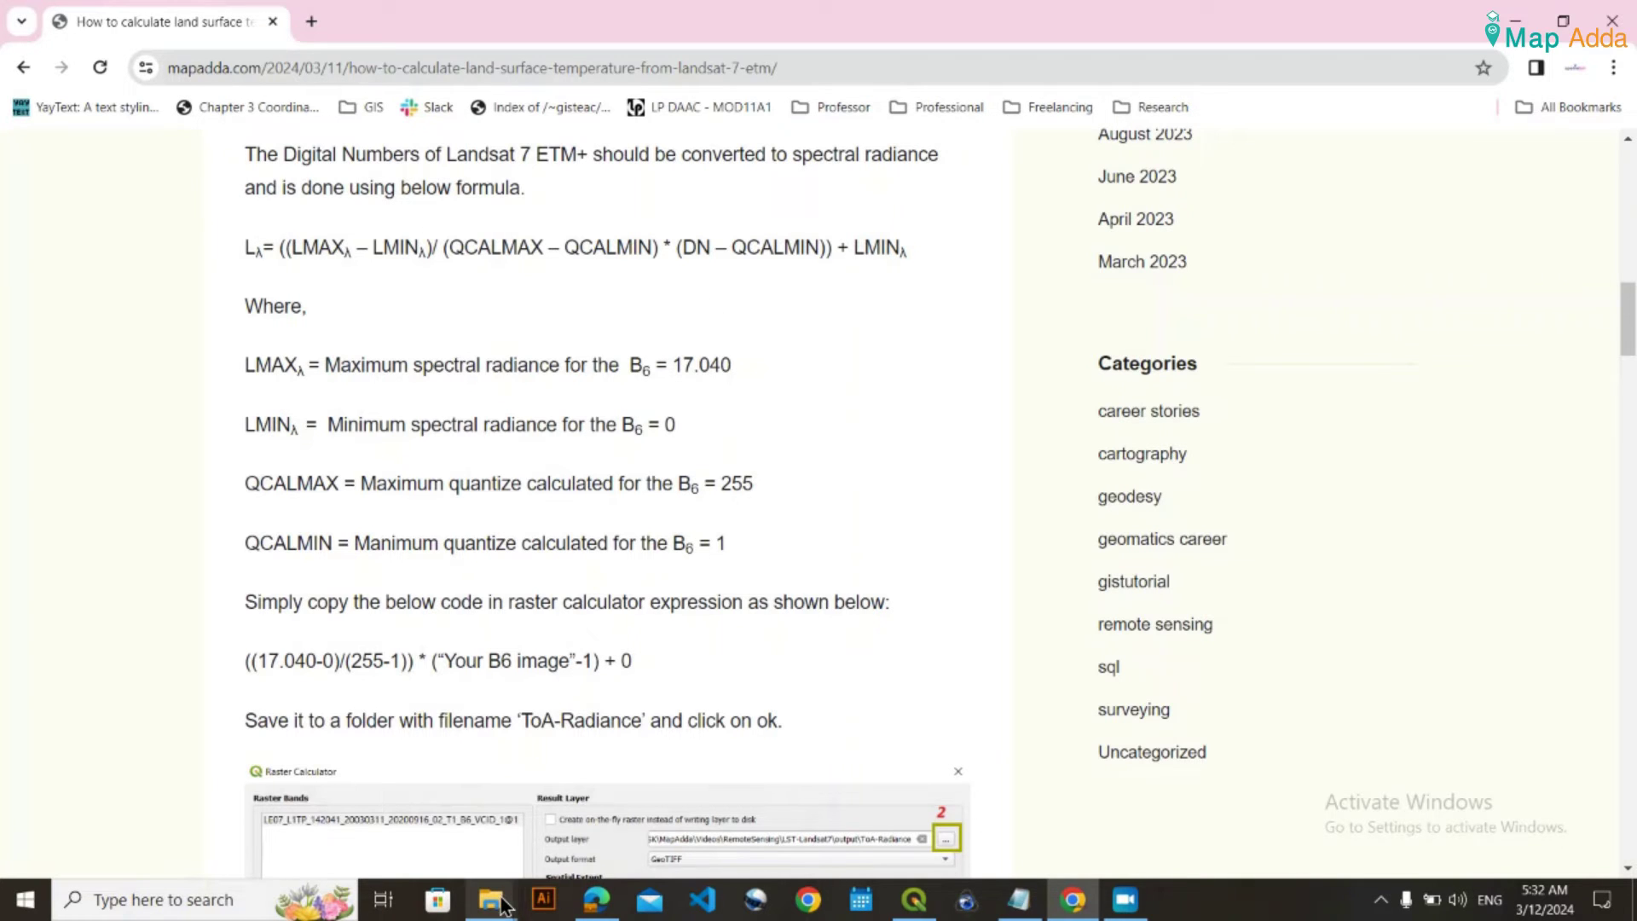
pyautogui.moveTo(490, 899)
pyautogui.click(529, 810)
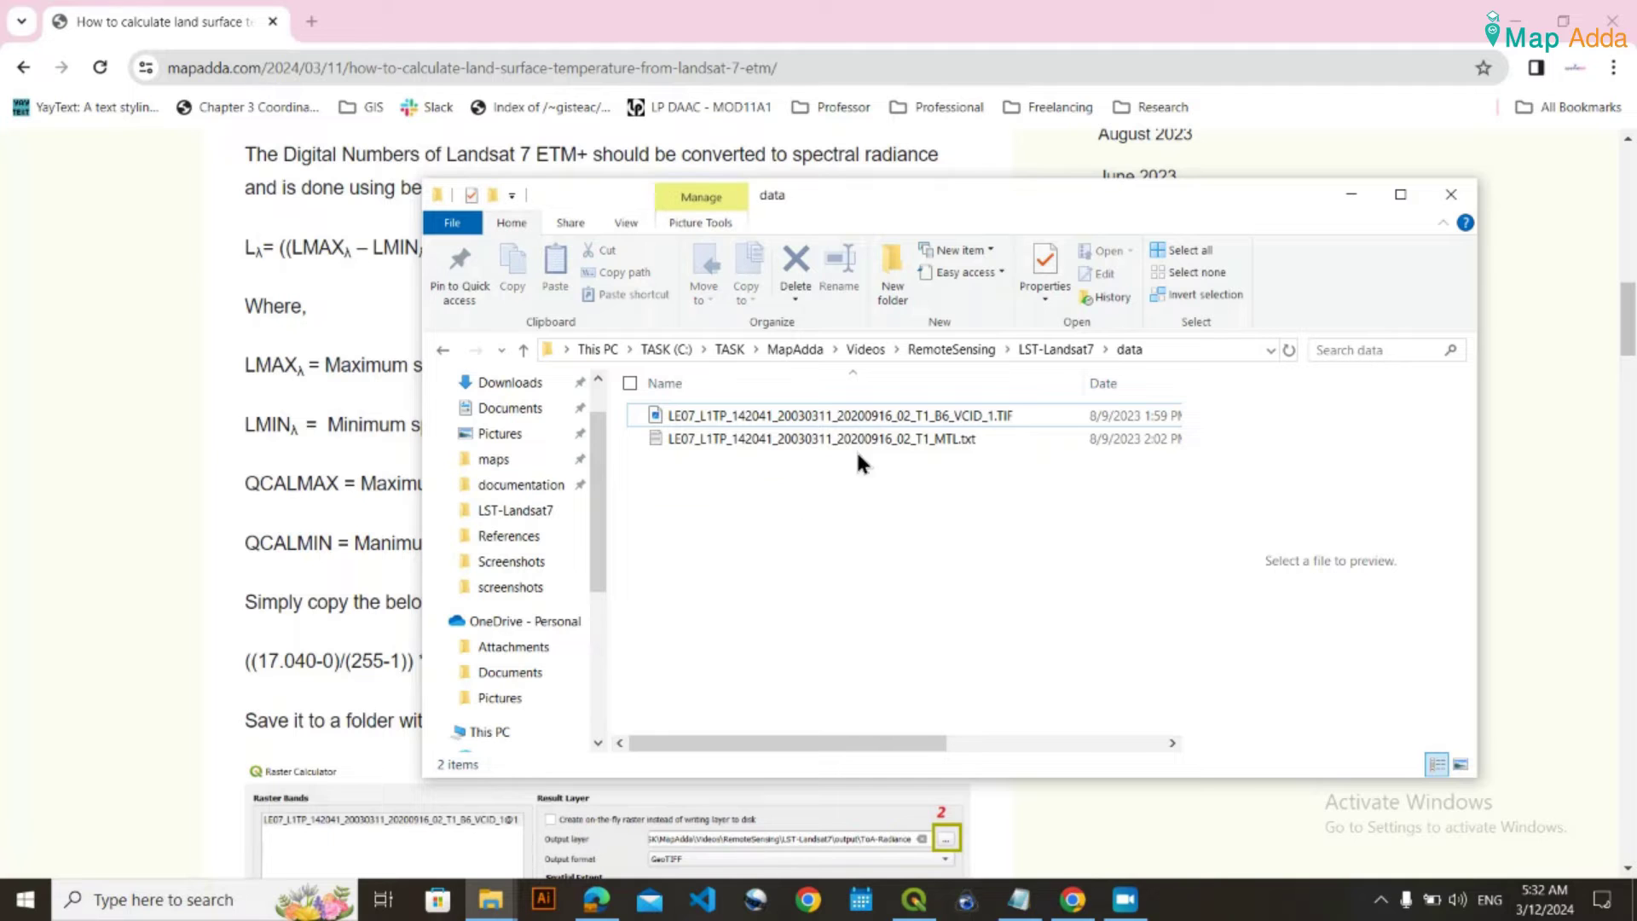
pyautogui.doubleClick(961, 437)
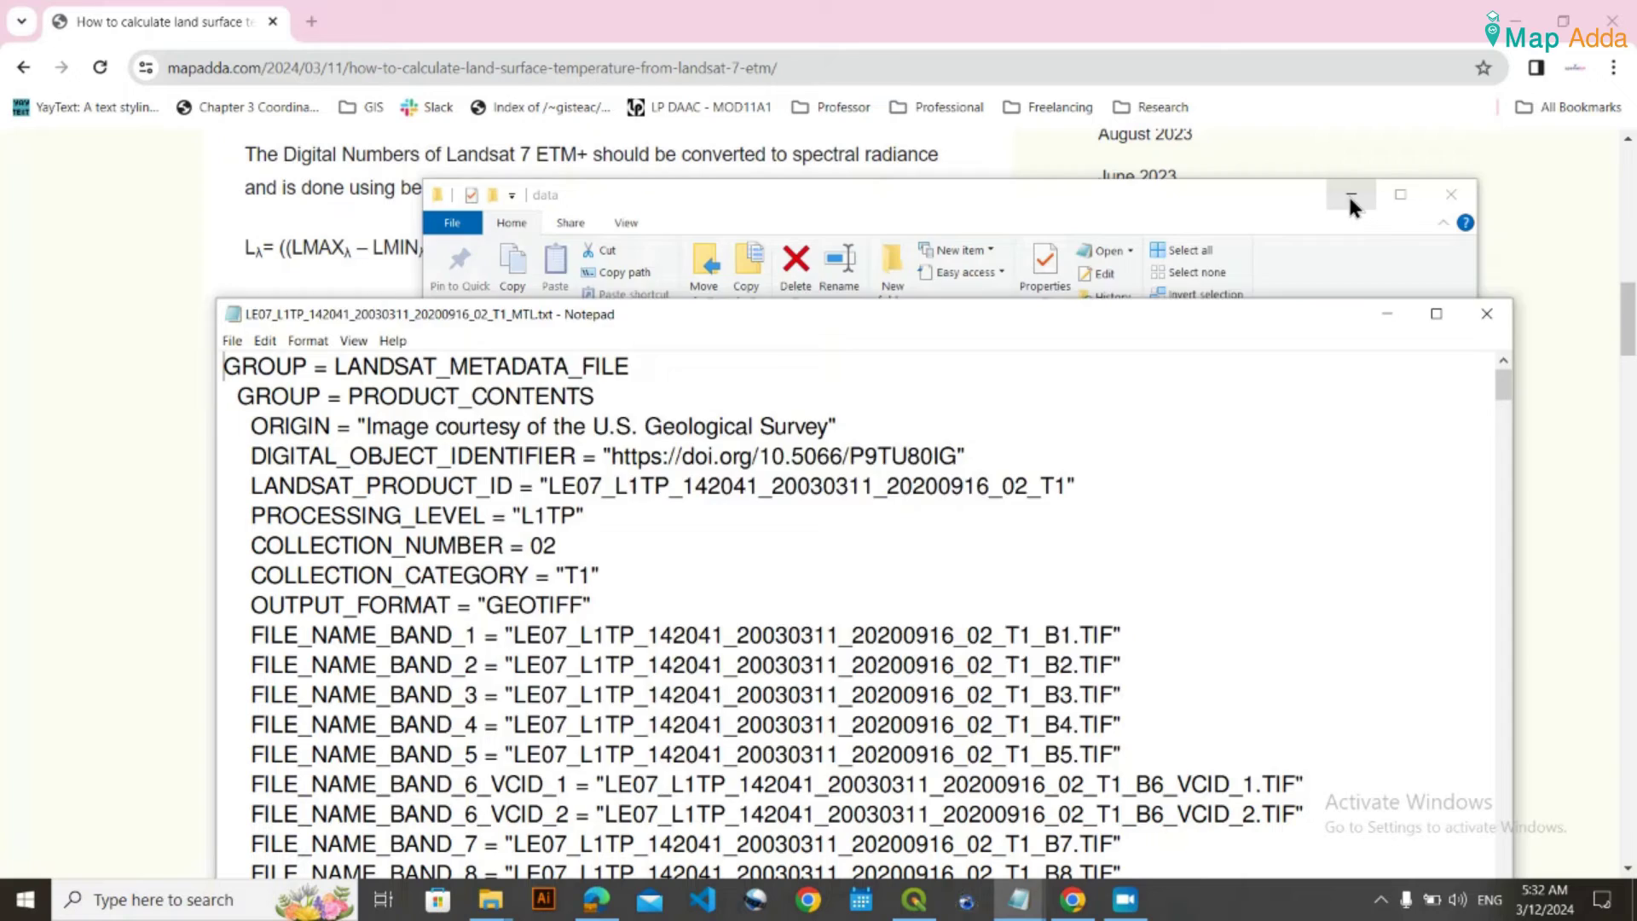
pyautogui.click(1351, 203)
# Find the band 6 VCID maximum radiance entry in the metadata file
pyautogui.moveTo(823, 316); pyautogui.dragTo(752, 514)
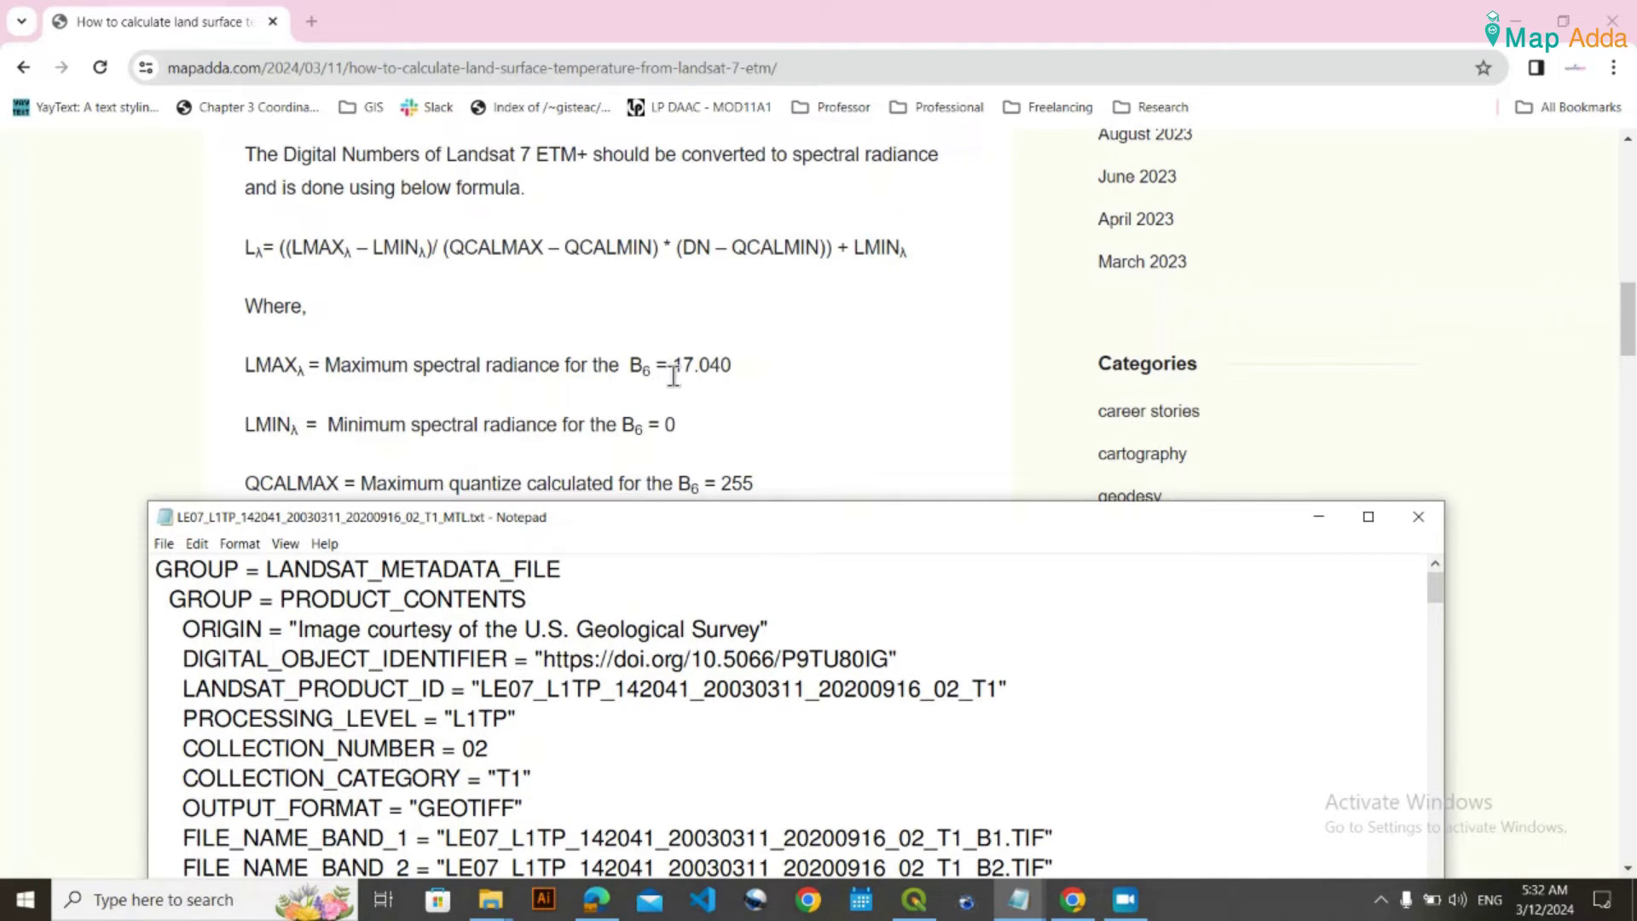
pyautogui.moveTo(699, 514); pyautogui.dragTo(709, 124)
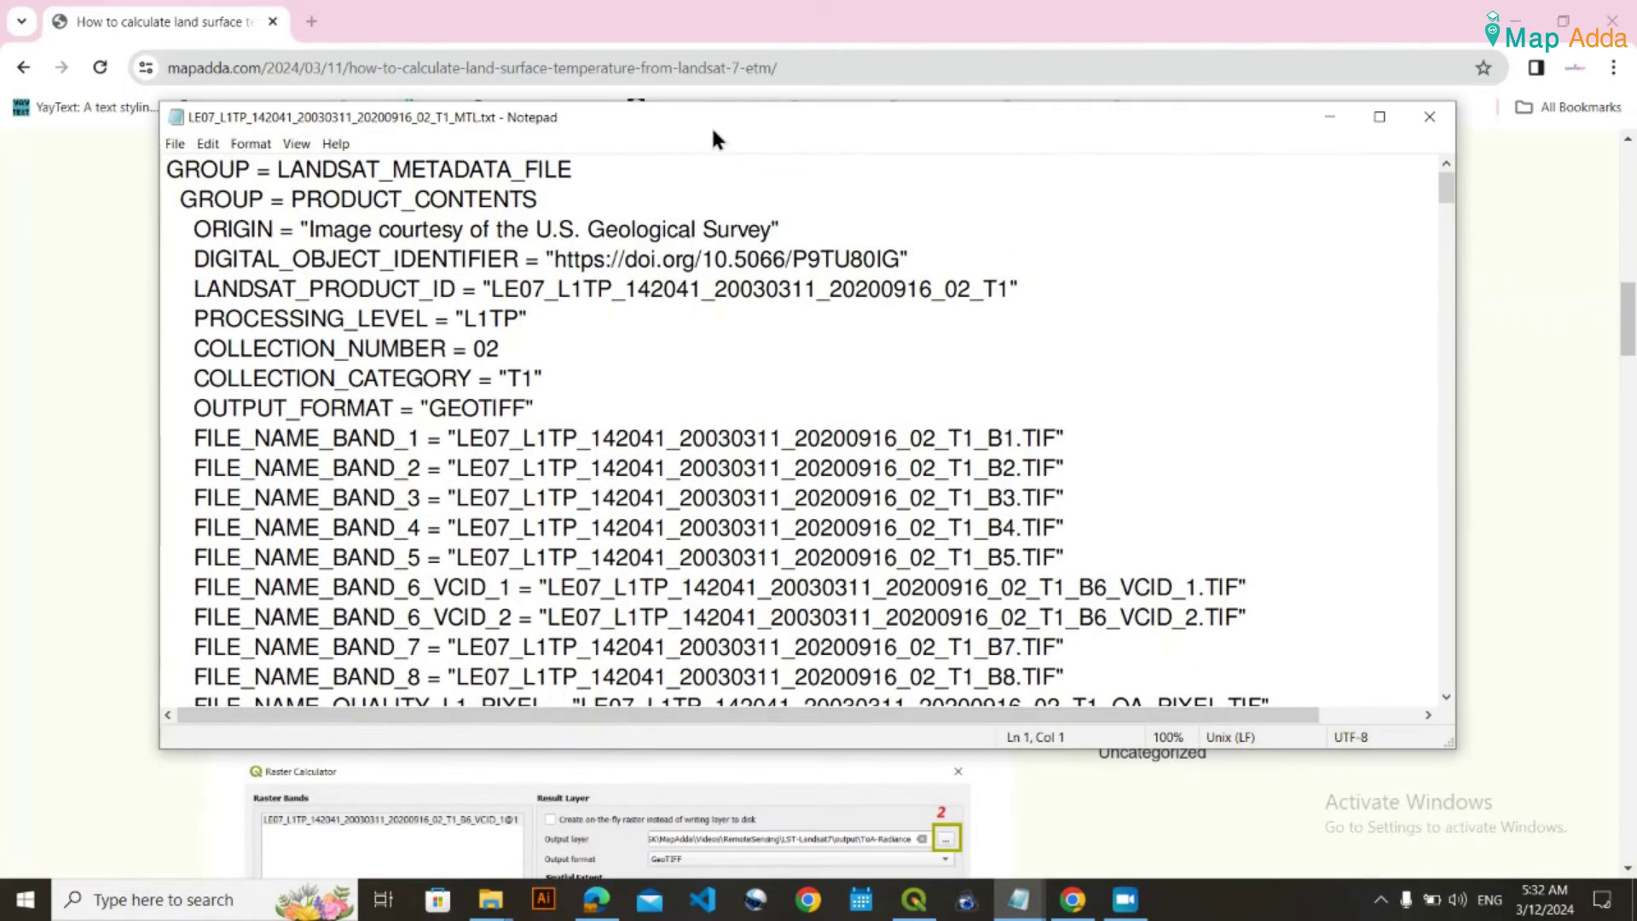
pyautogui.scroll(-20, 541, 590)
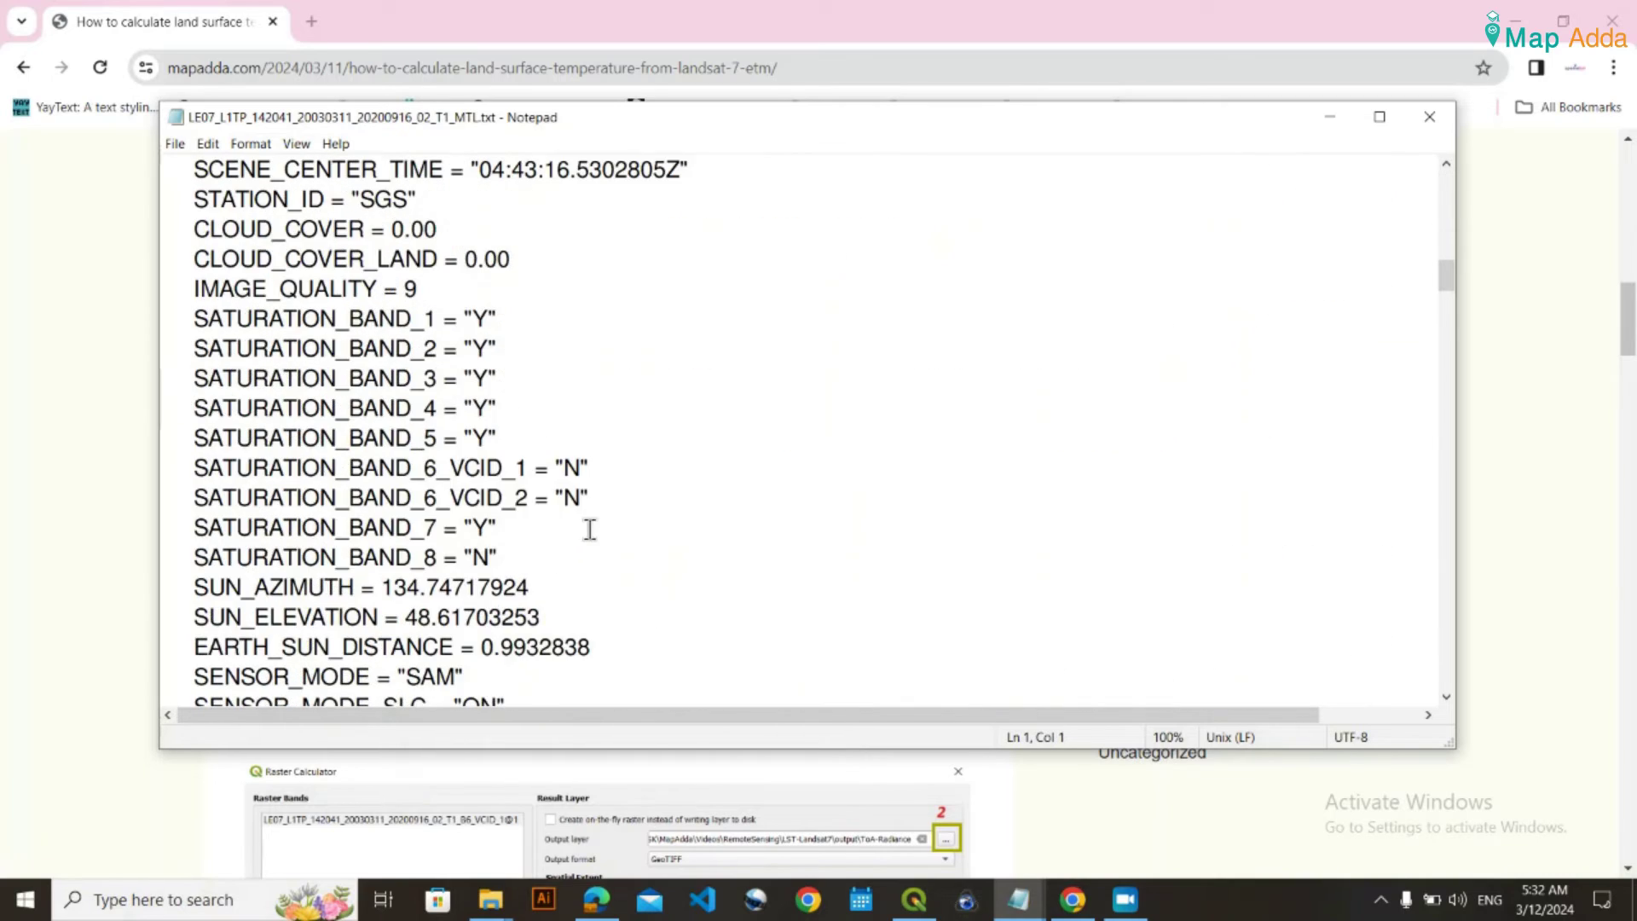
pyautogui.scroll(-20, 591, 530)
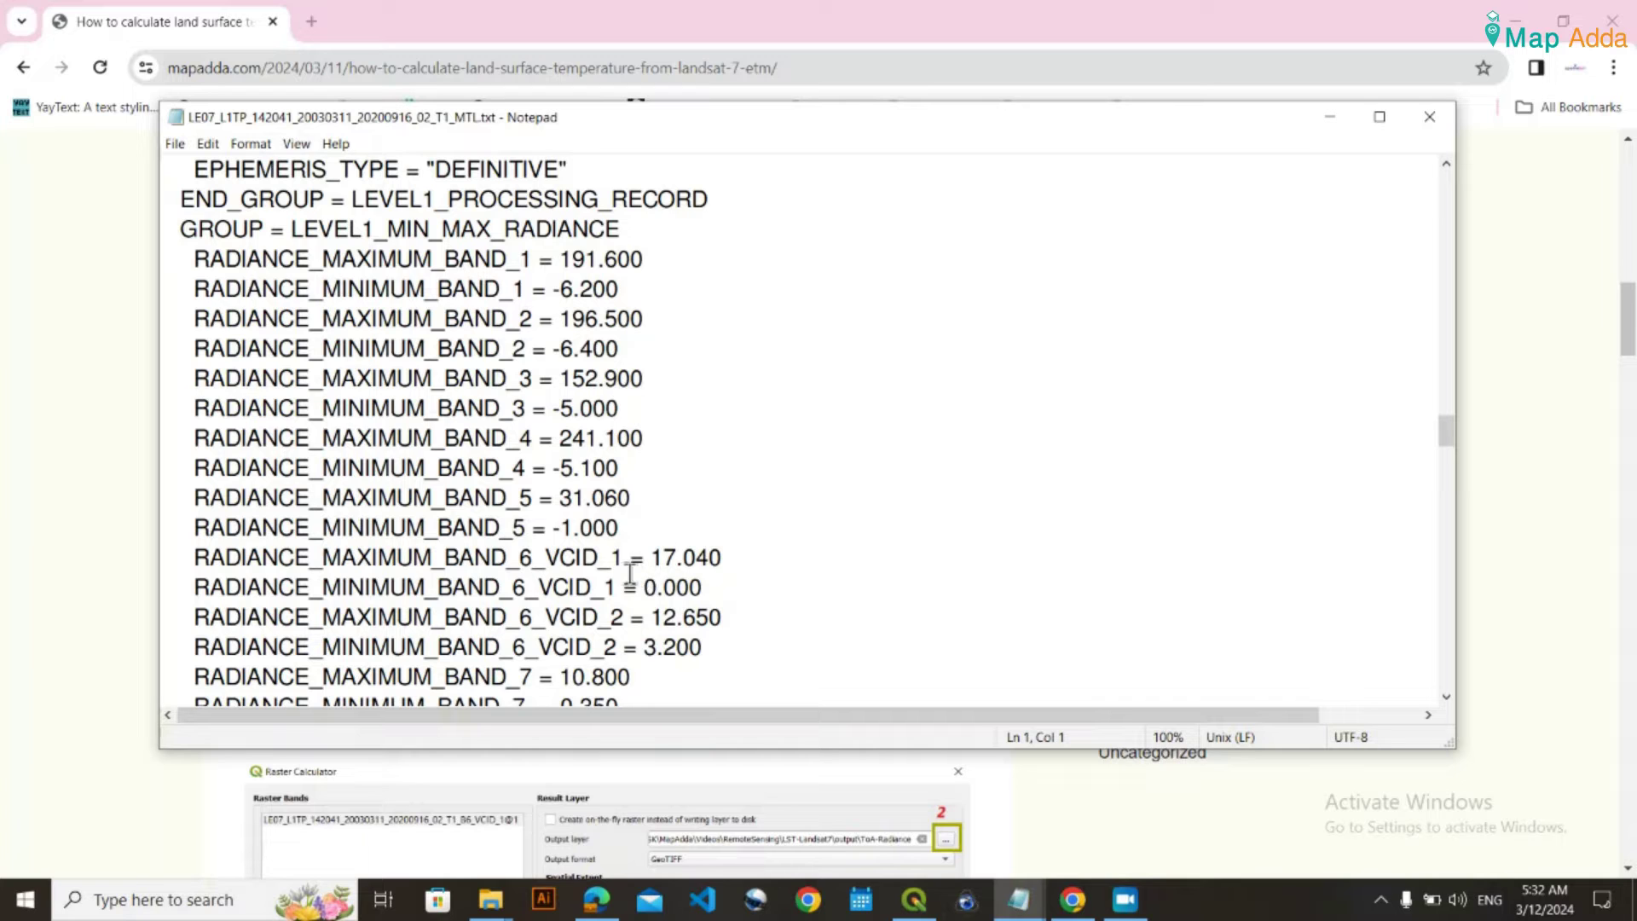
pyautogui.scroll(-1, 631, 571)
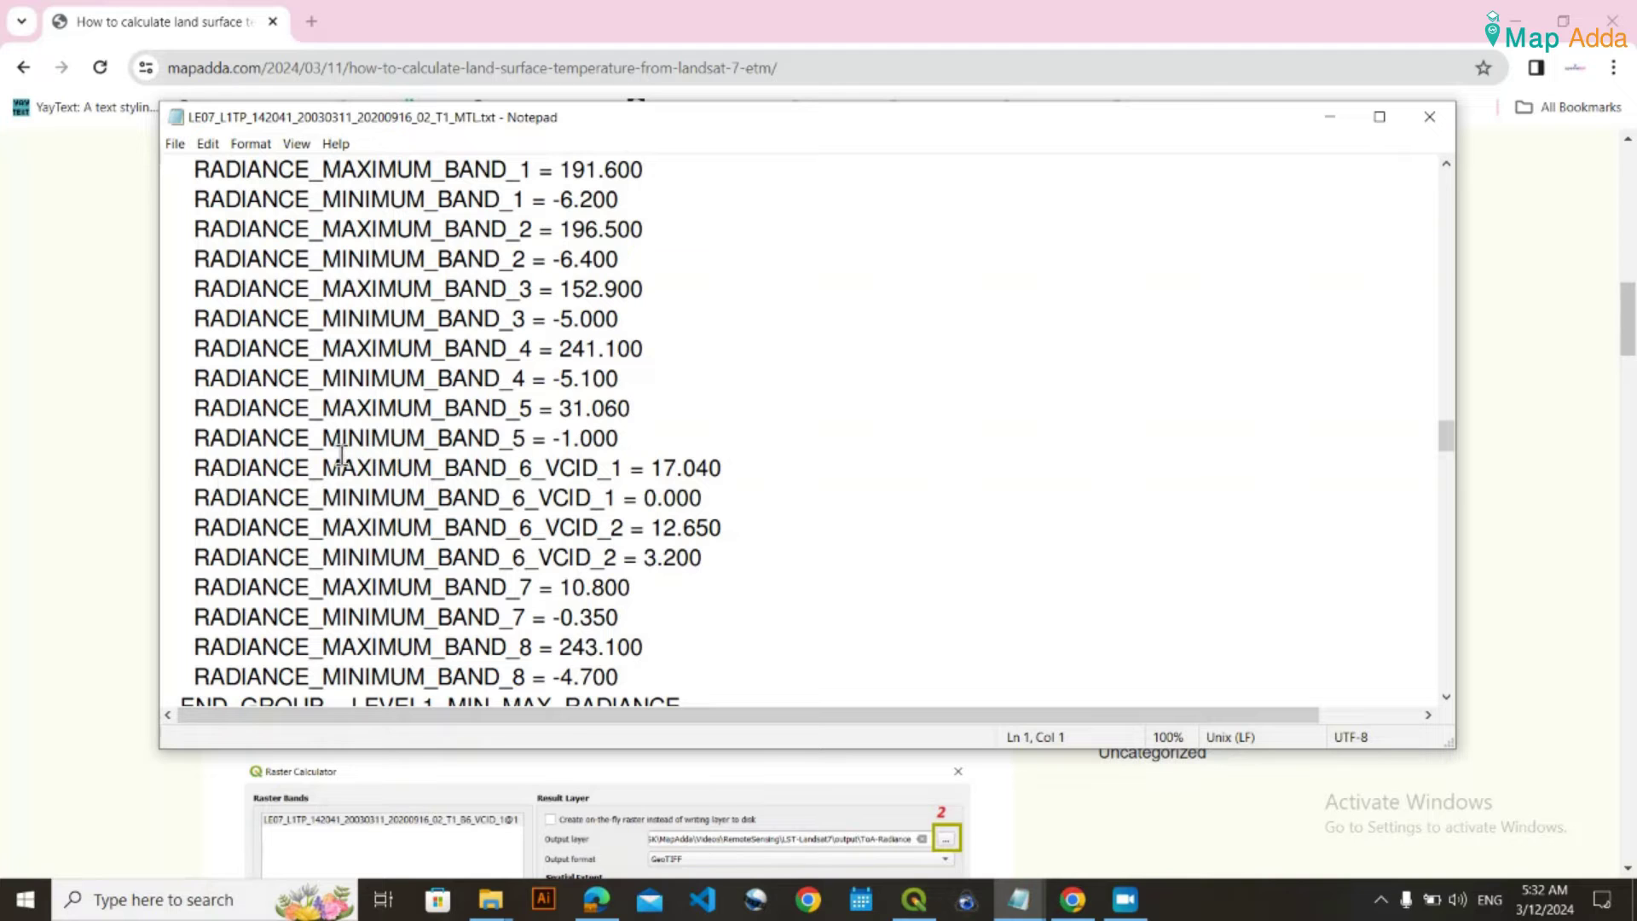
pyautogui.moveTo(309, 468); pyautogui.dragTo(600, 464)
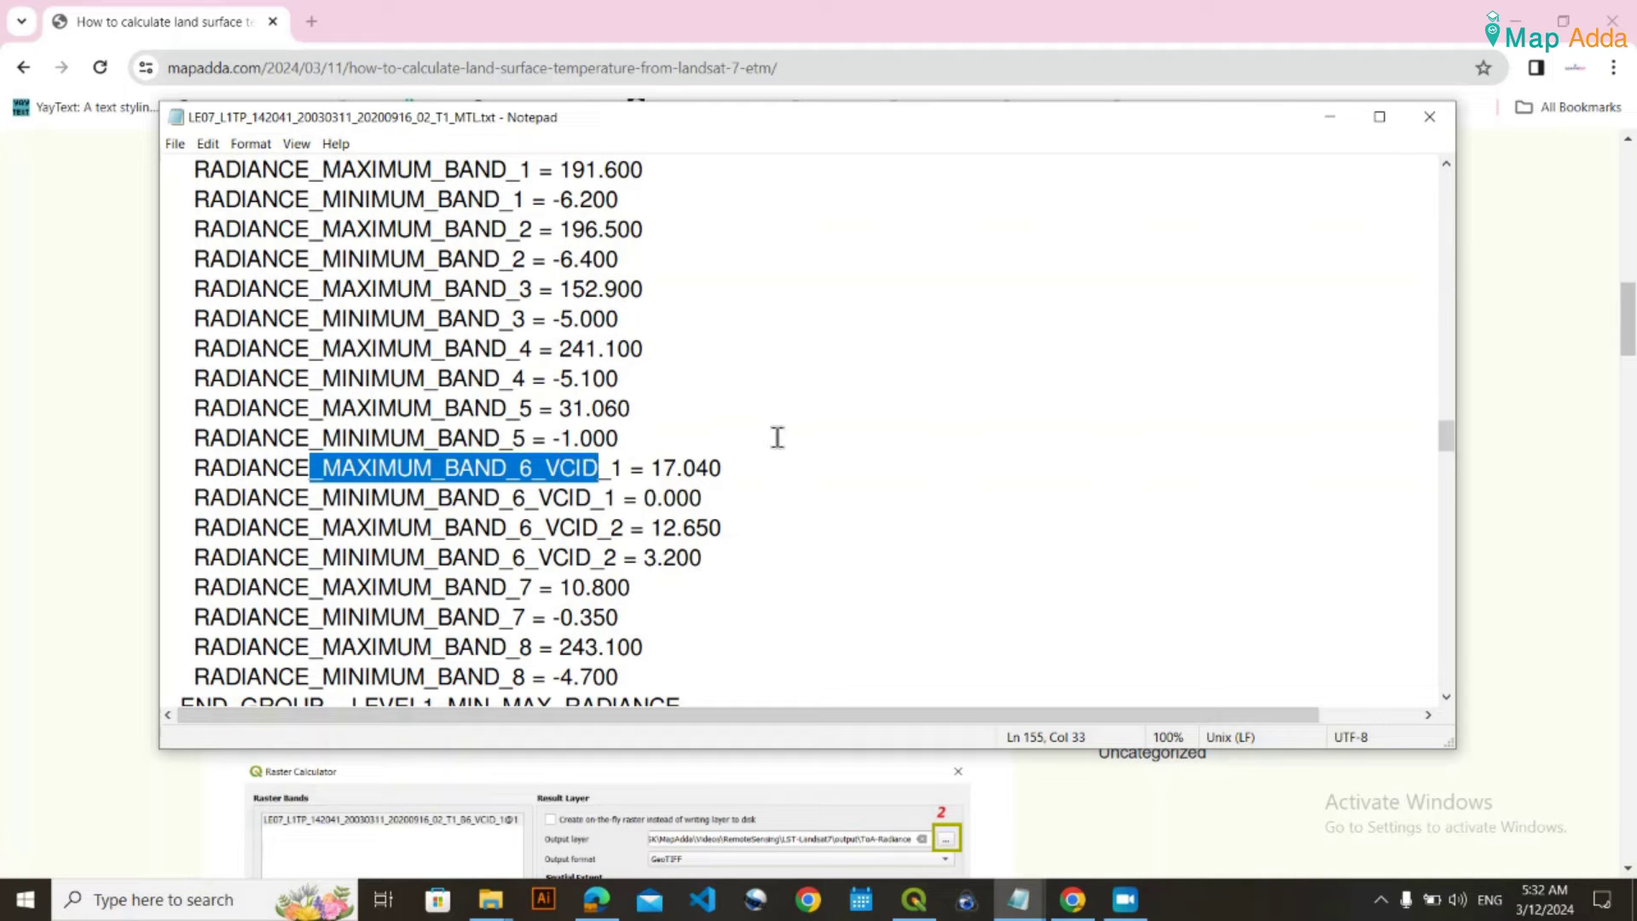
pyautogui.click(1328, 119)
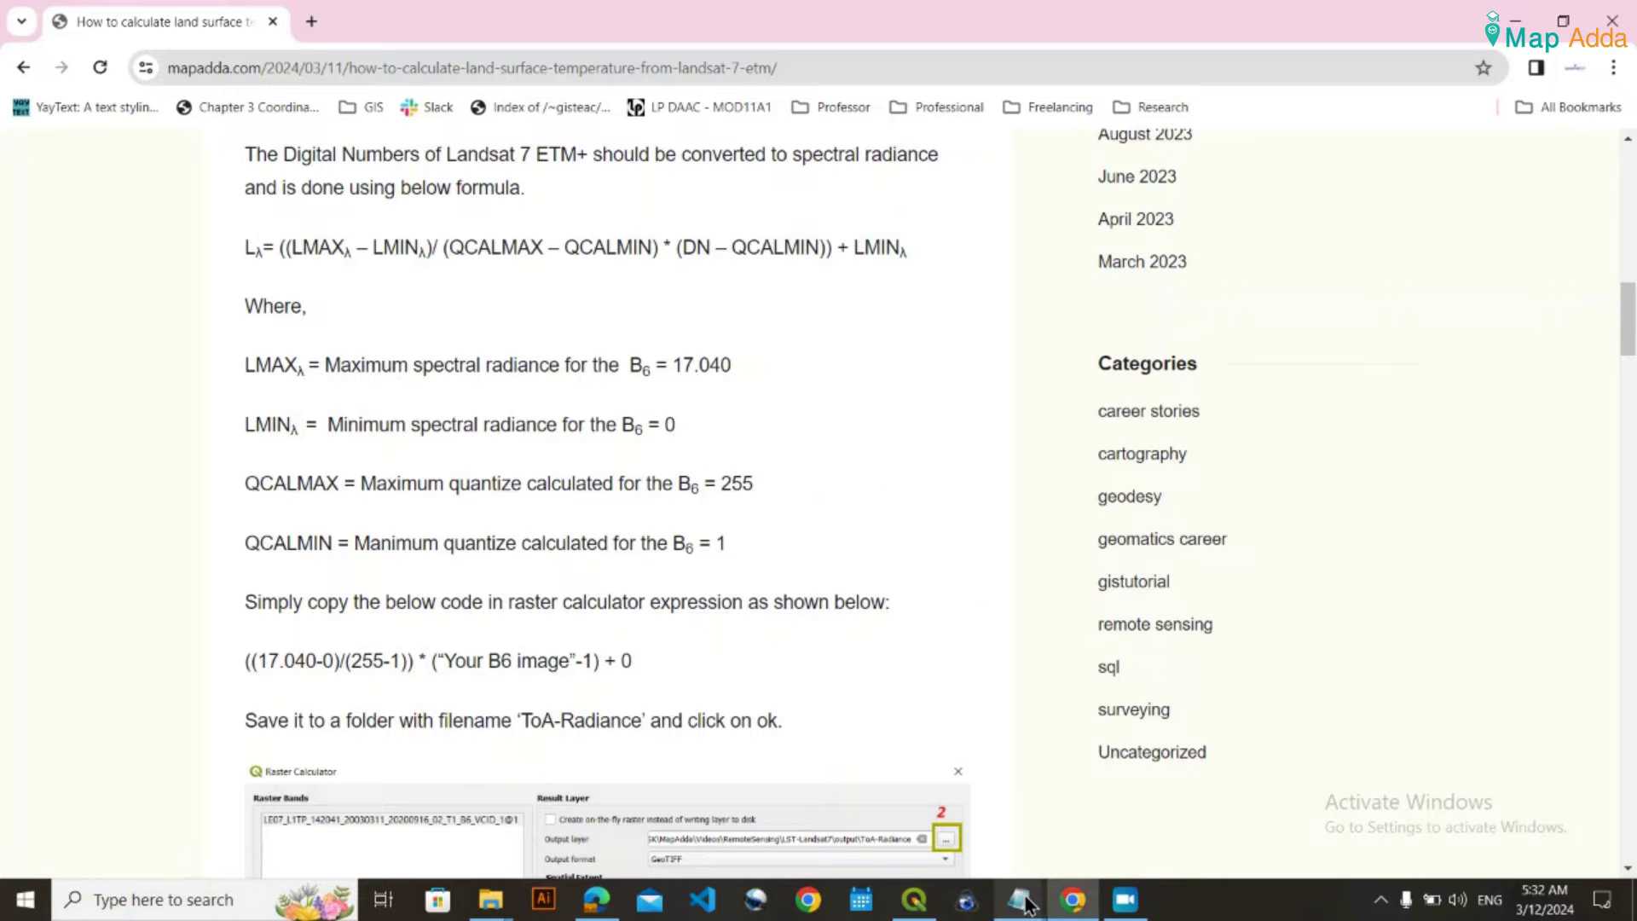
# Confirm the band 6 VCID_1 quantize values: maximum 255 and minimum 1
pyautogui.moveTo(1020, 899)
pyautogui.click(1092, 779)
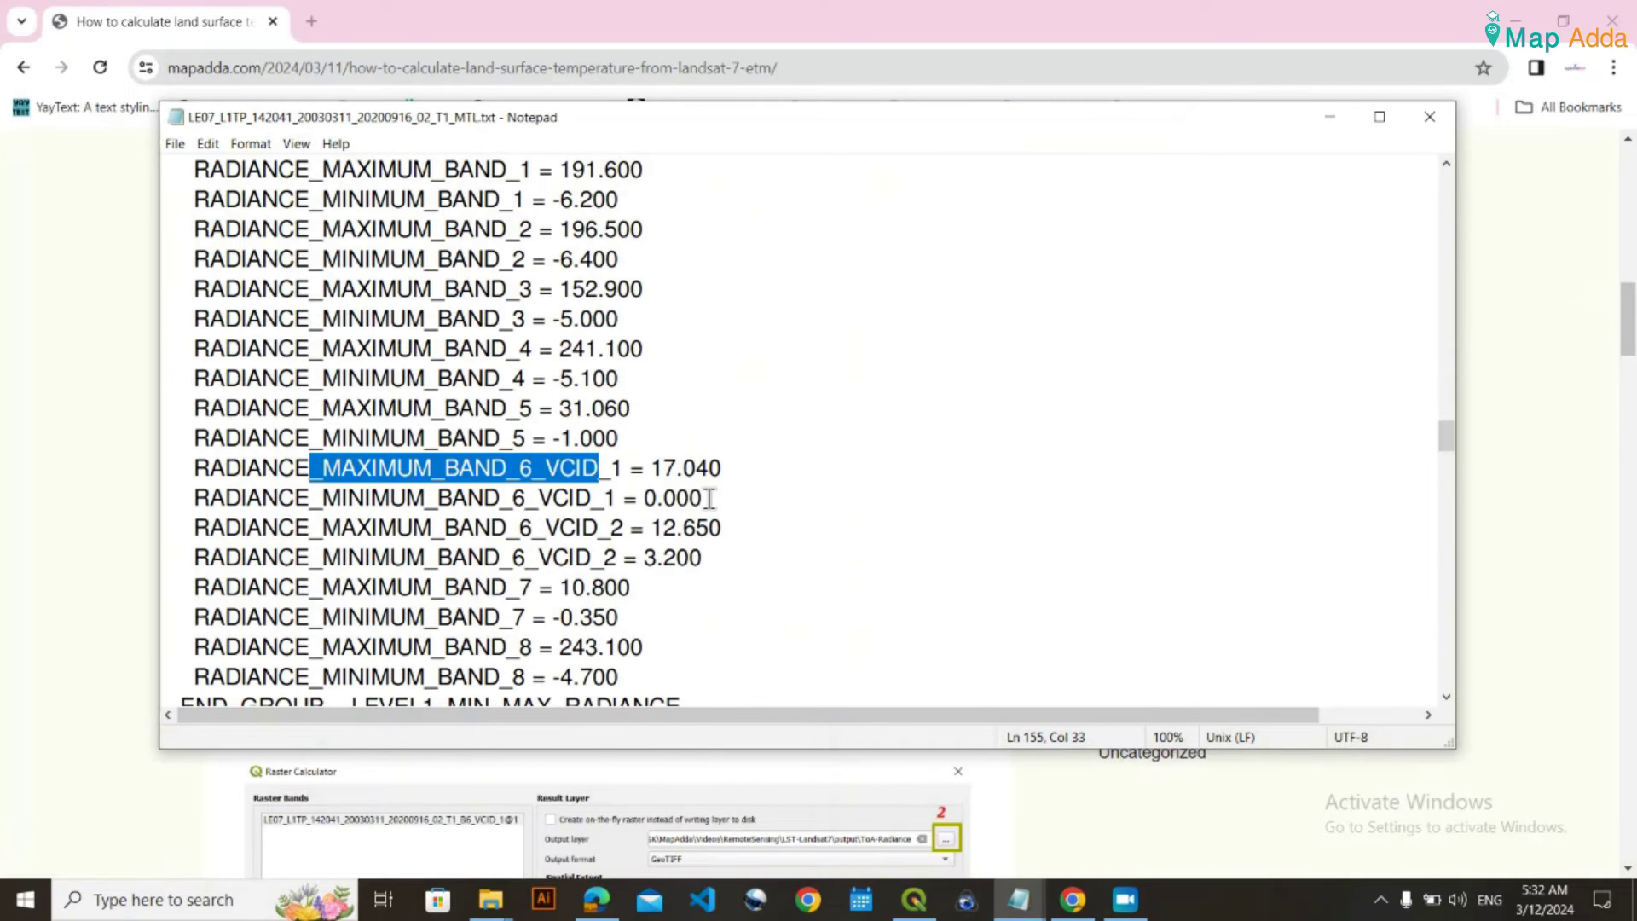
pyautogui.moveTo(1300, 123); pyautogui.dragTo(1235, 662)
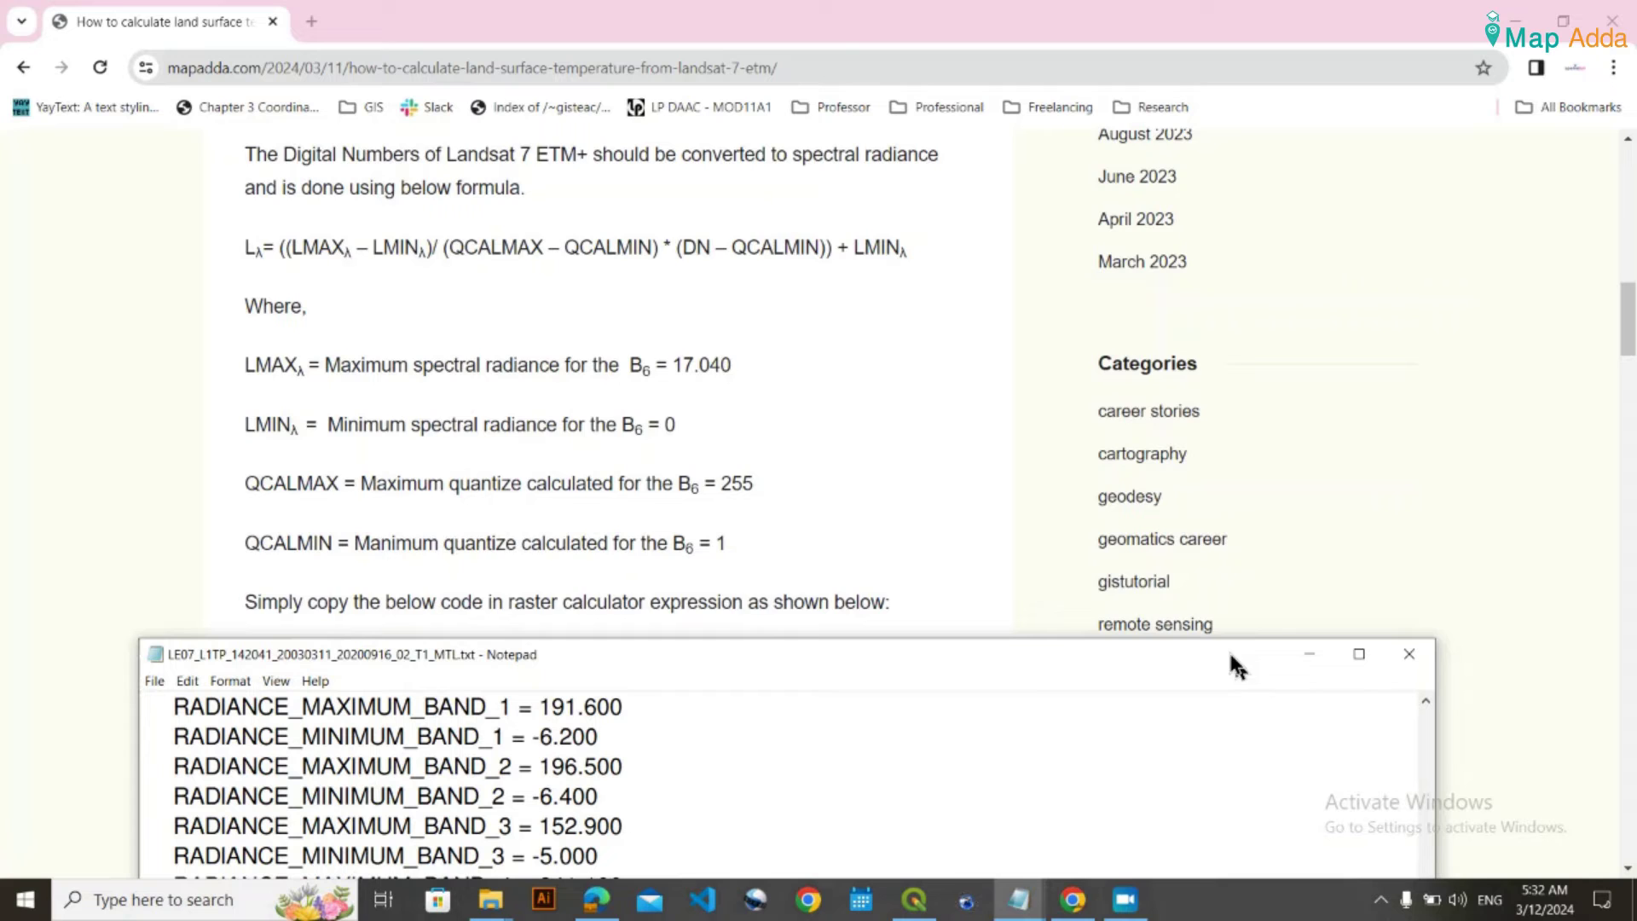
pyautogui.scroll(-2, 568, 460)
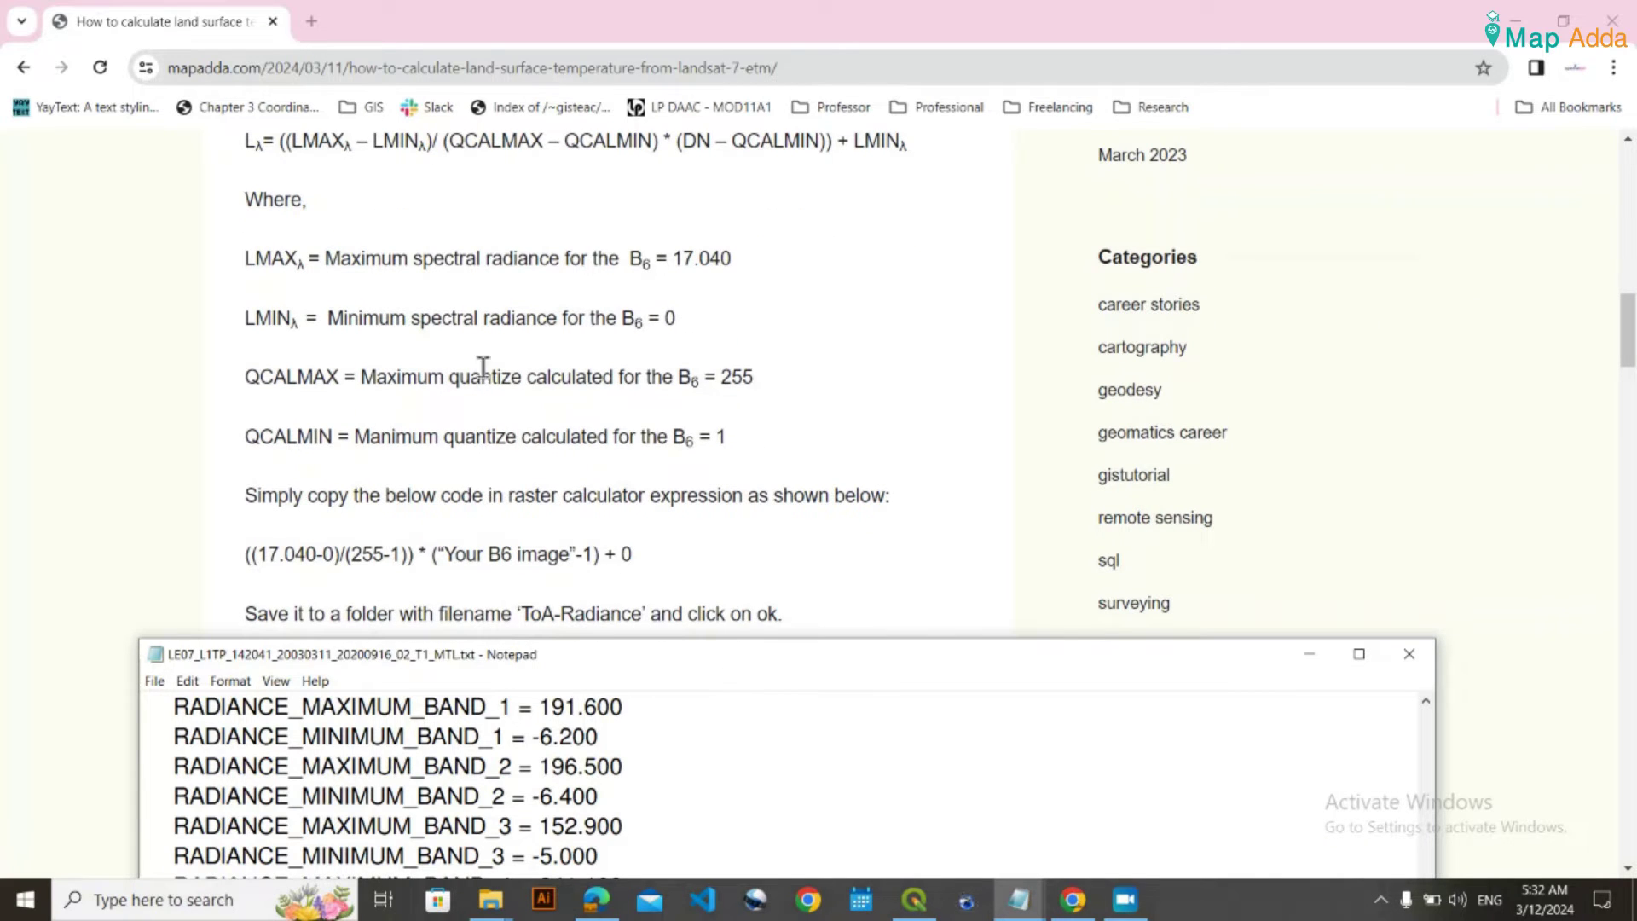
pyautogui.scroll(1, 482, 375)
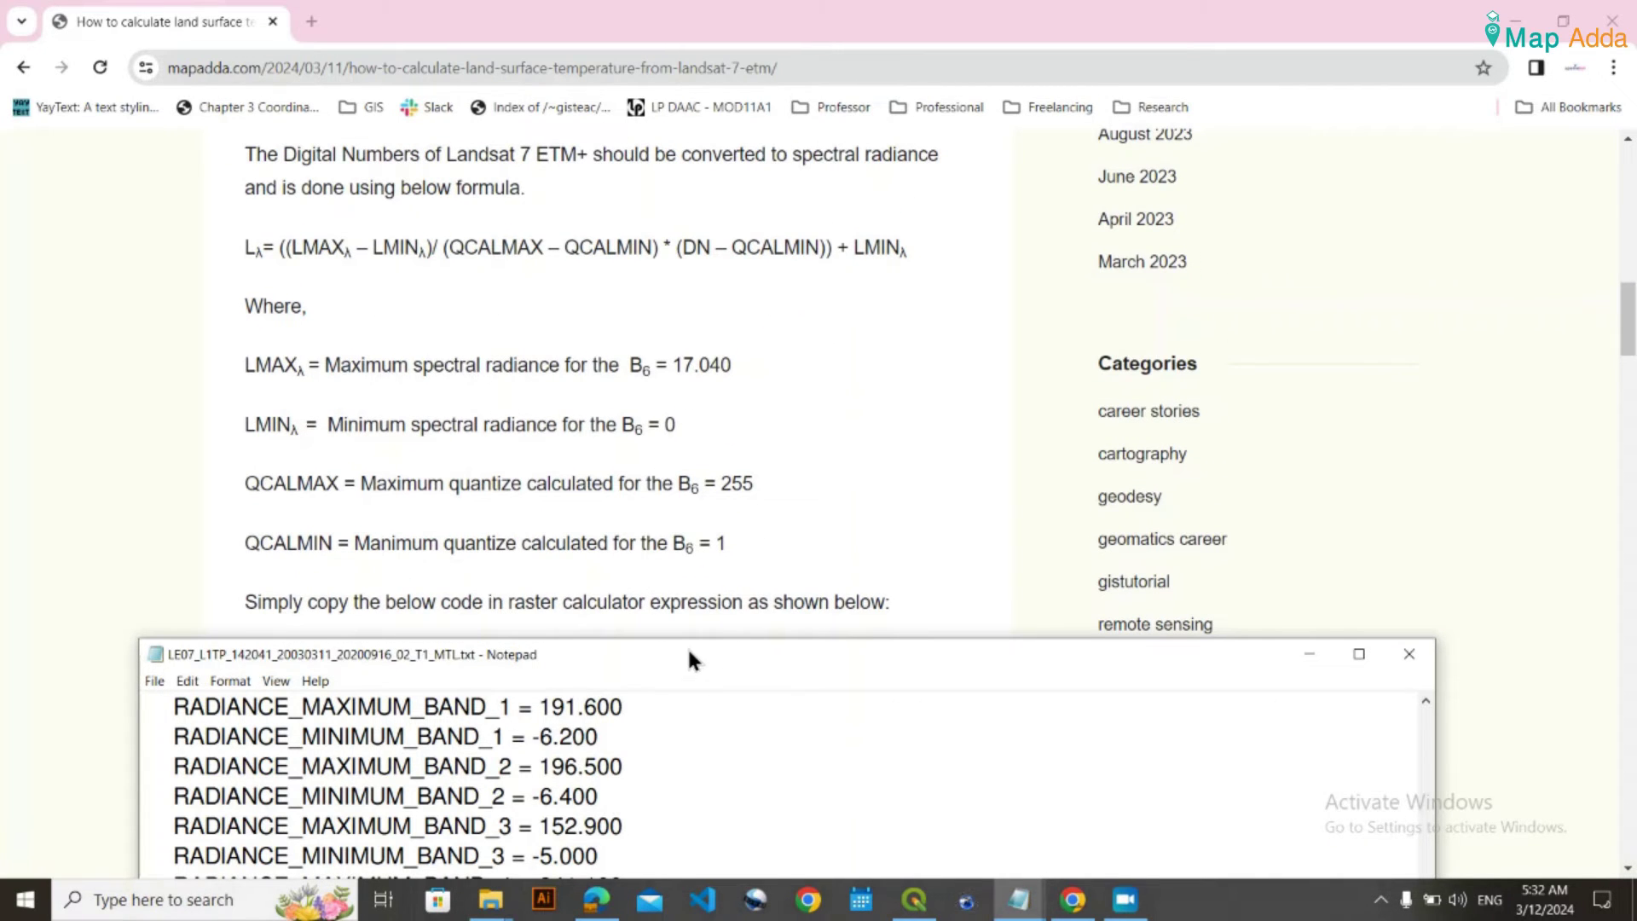
pyautogui.moveTo(688, 658); pyautogui.dragTo(724, 187)
pyautogui.scroll(-3, 530, 622)
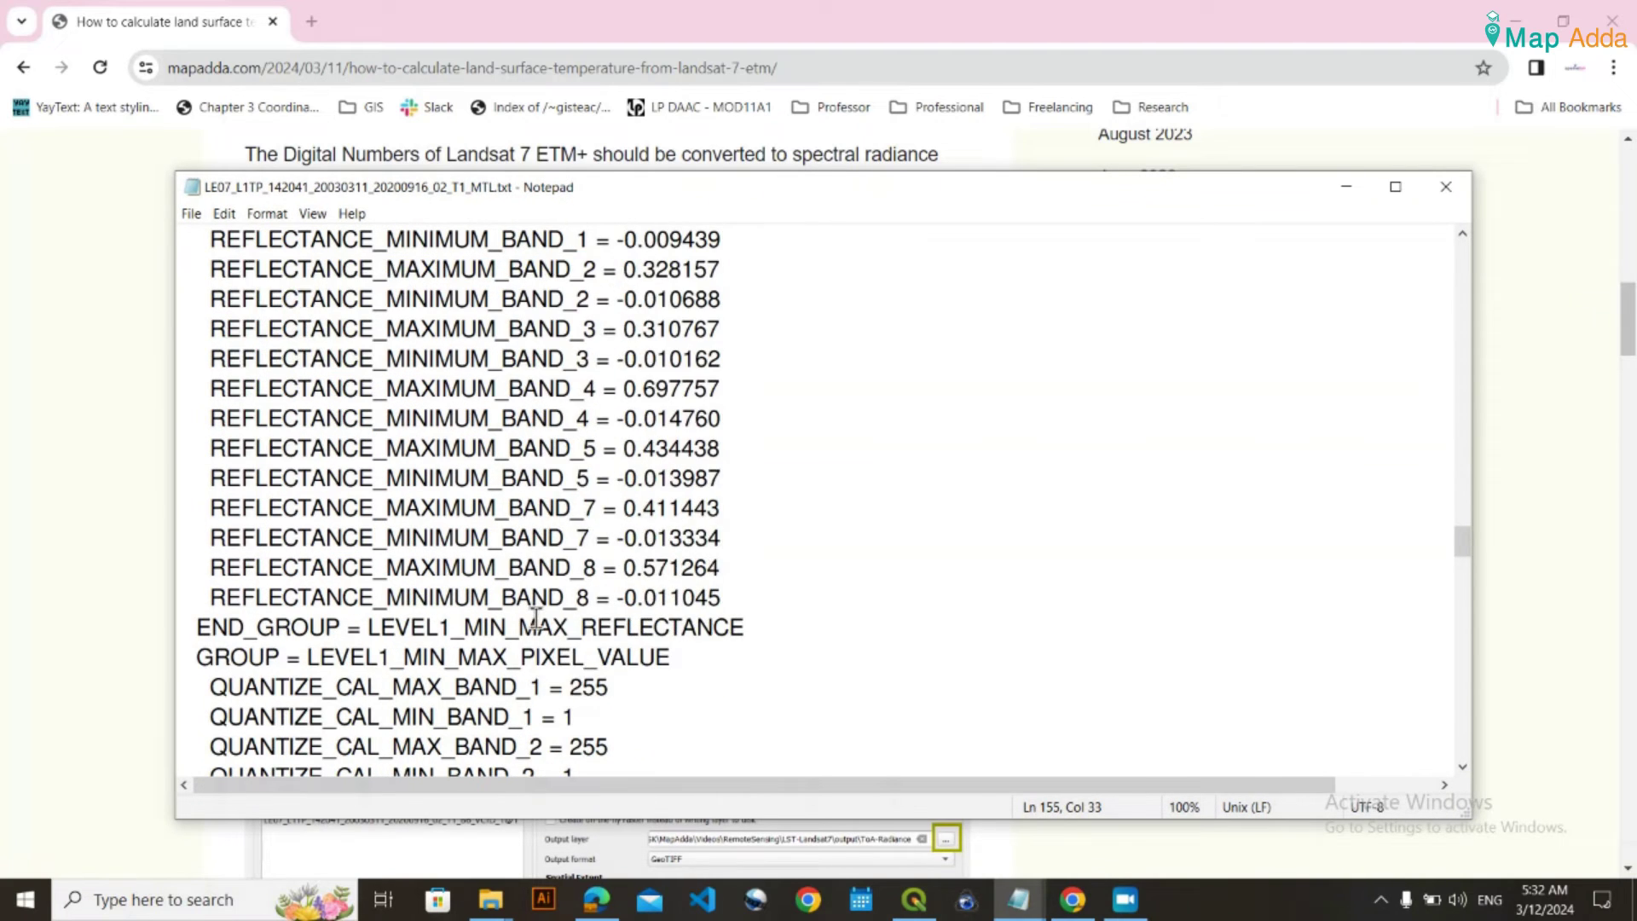
pyautogui.scroll(-6, 535, 615)
pyautogui.scroll(1, 404, 542)
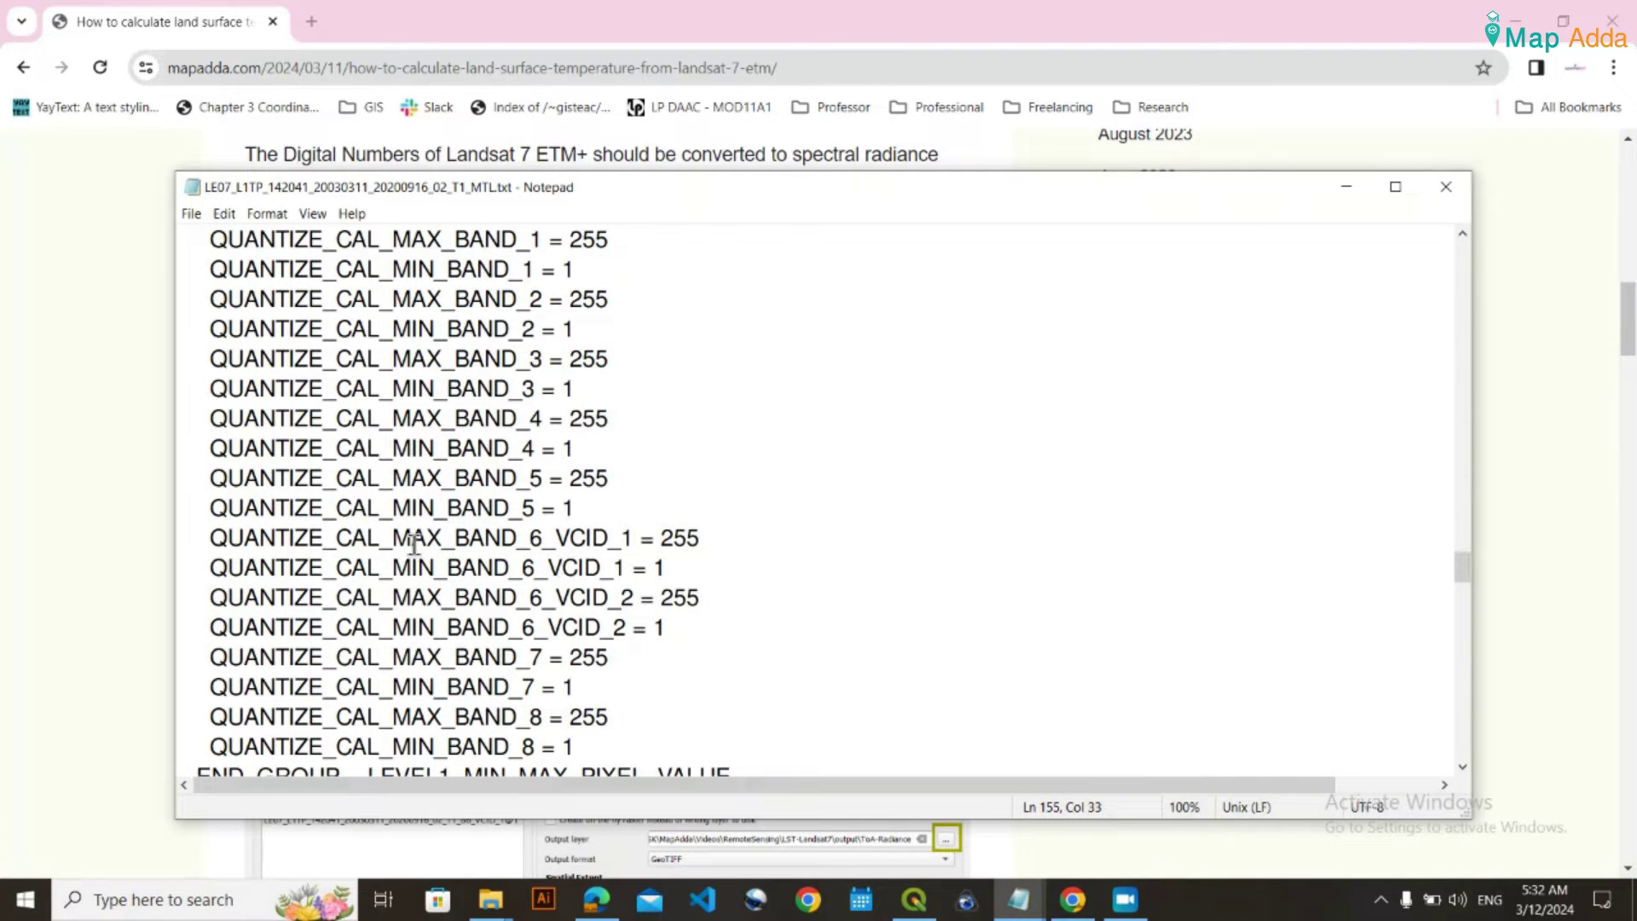
pyautogui.moveTo(390, 539); pyautogui.dragTo(631, 538)
pyautogui.click(443, 539)
# Compare the metadata against the tutorial formula, then minimize Notepad to show the article
pyautogui.moveTo(984, 209); pyautogui.dragTo(1001, 678)
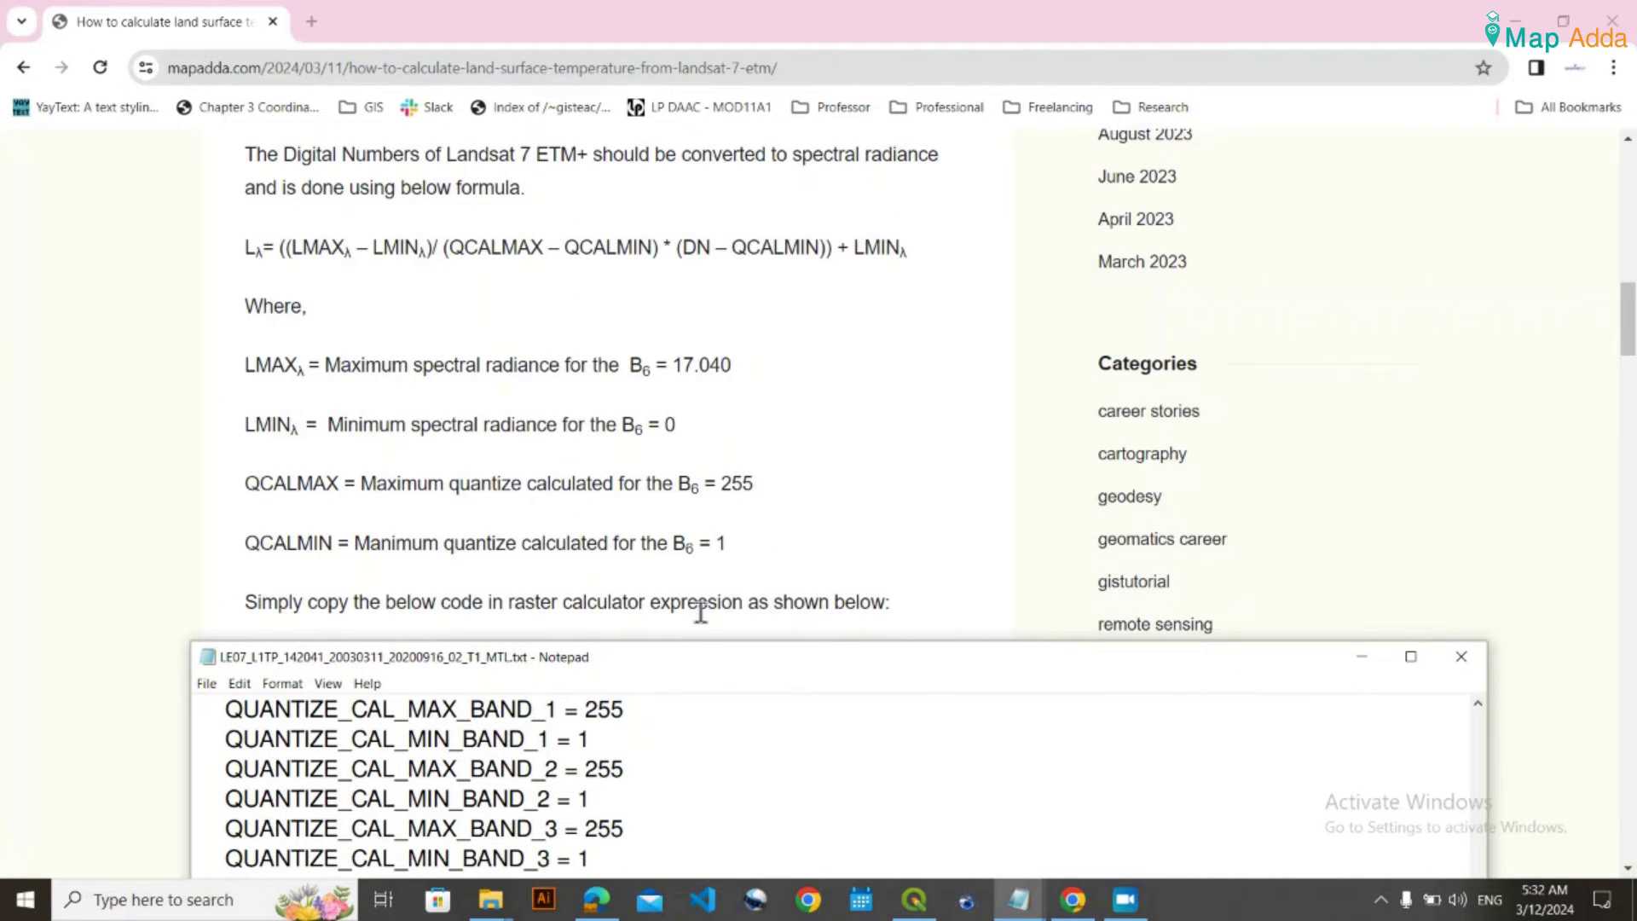
pyautogui.moveTo(711, 666); pyautogui.dragTo(714, 627)
pyautogui.scroll(-2, 613, 797)
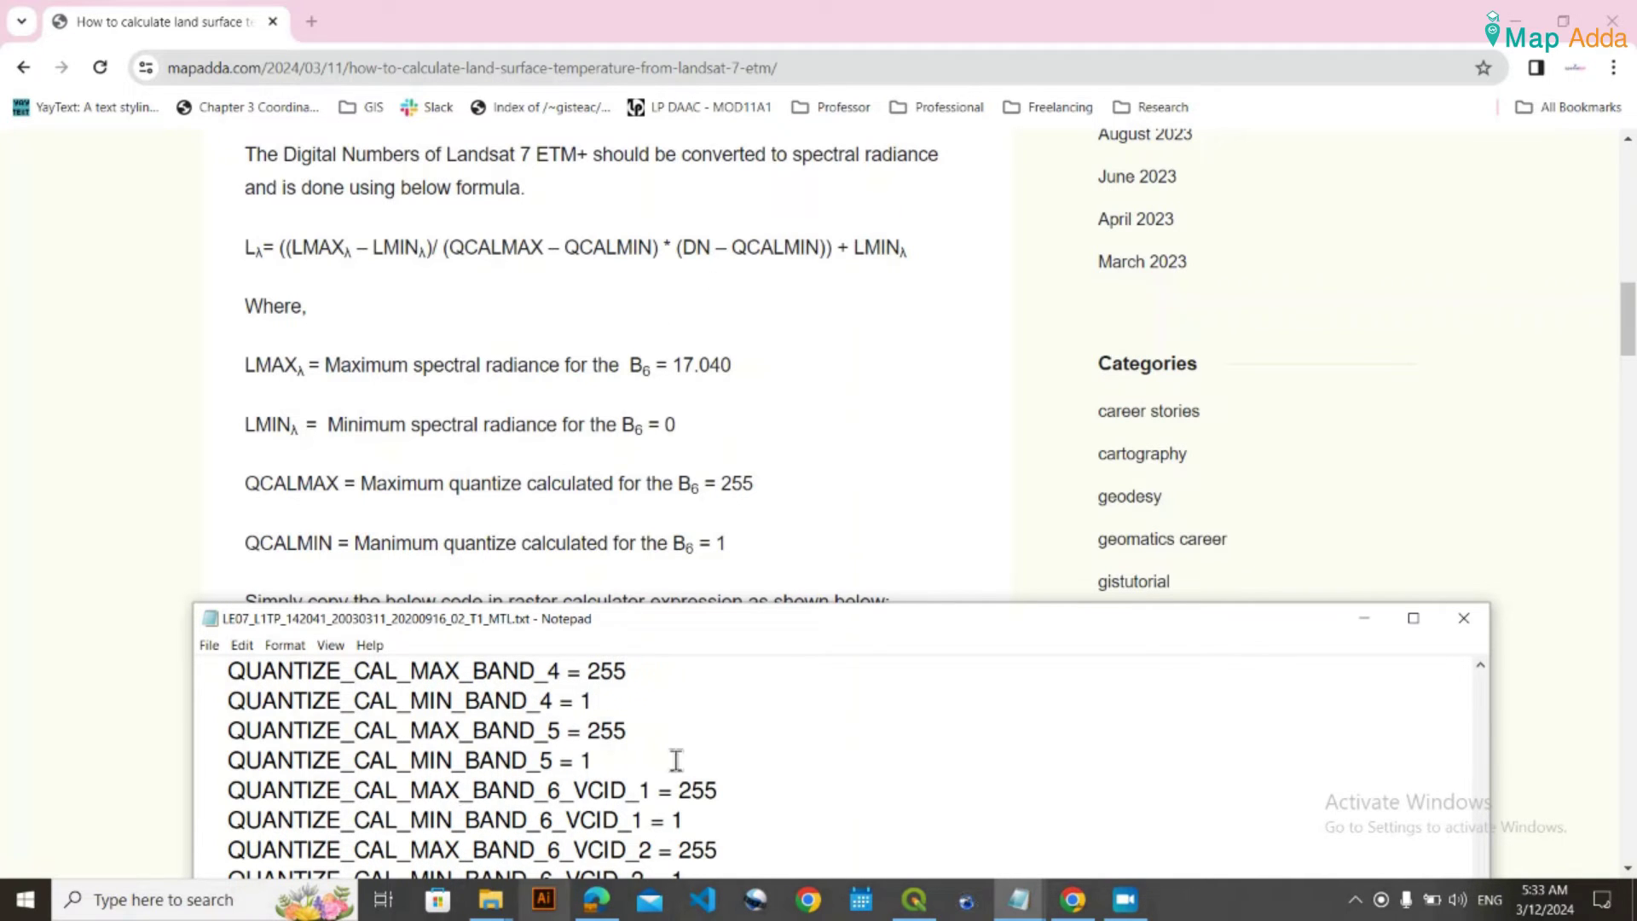
pyautogui.scroll(-4, 466, 437)
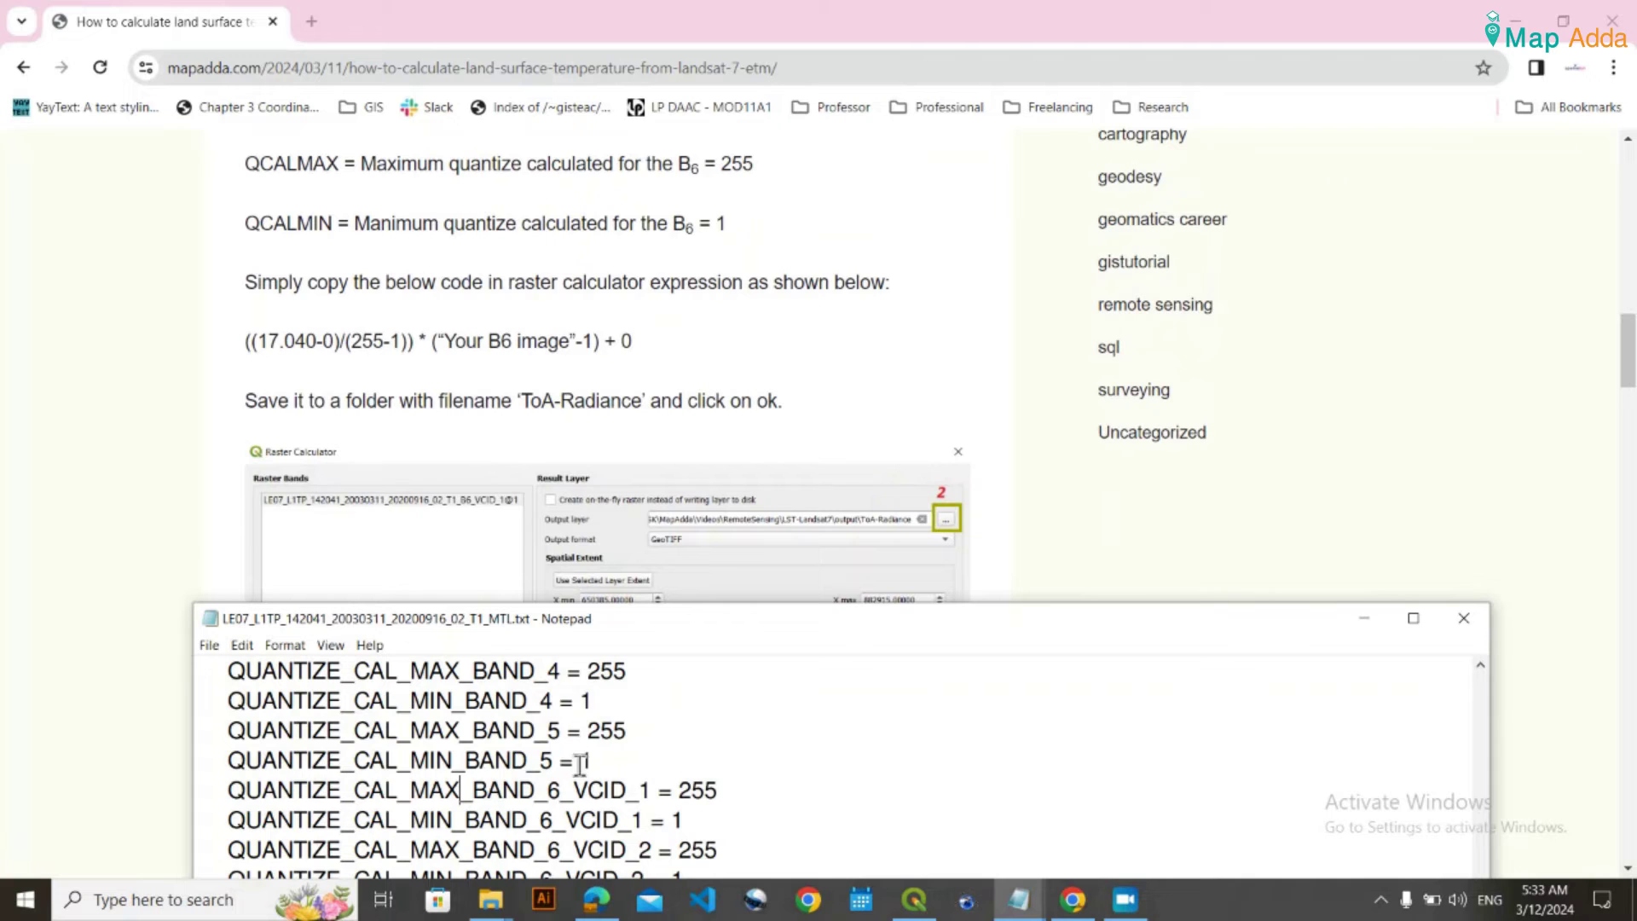
pyautogui.moveTo(770, 620); pyautogui.dragTo(817, 273)
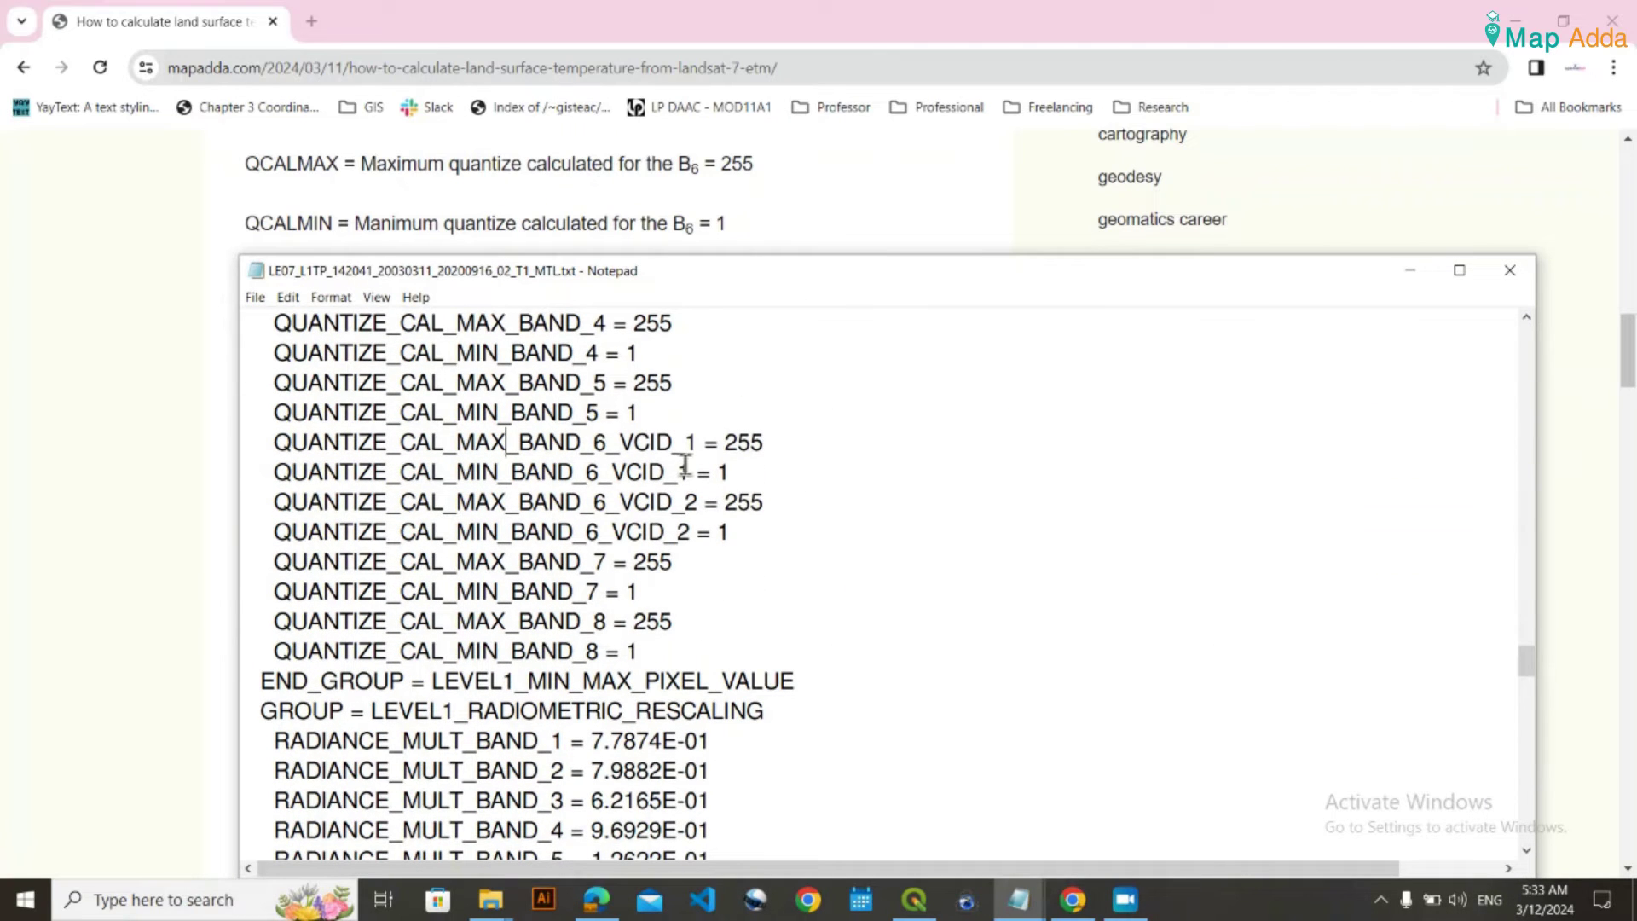
pyautogui.click(1411, 277)
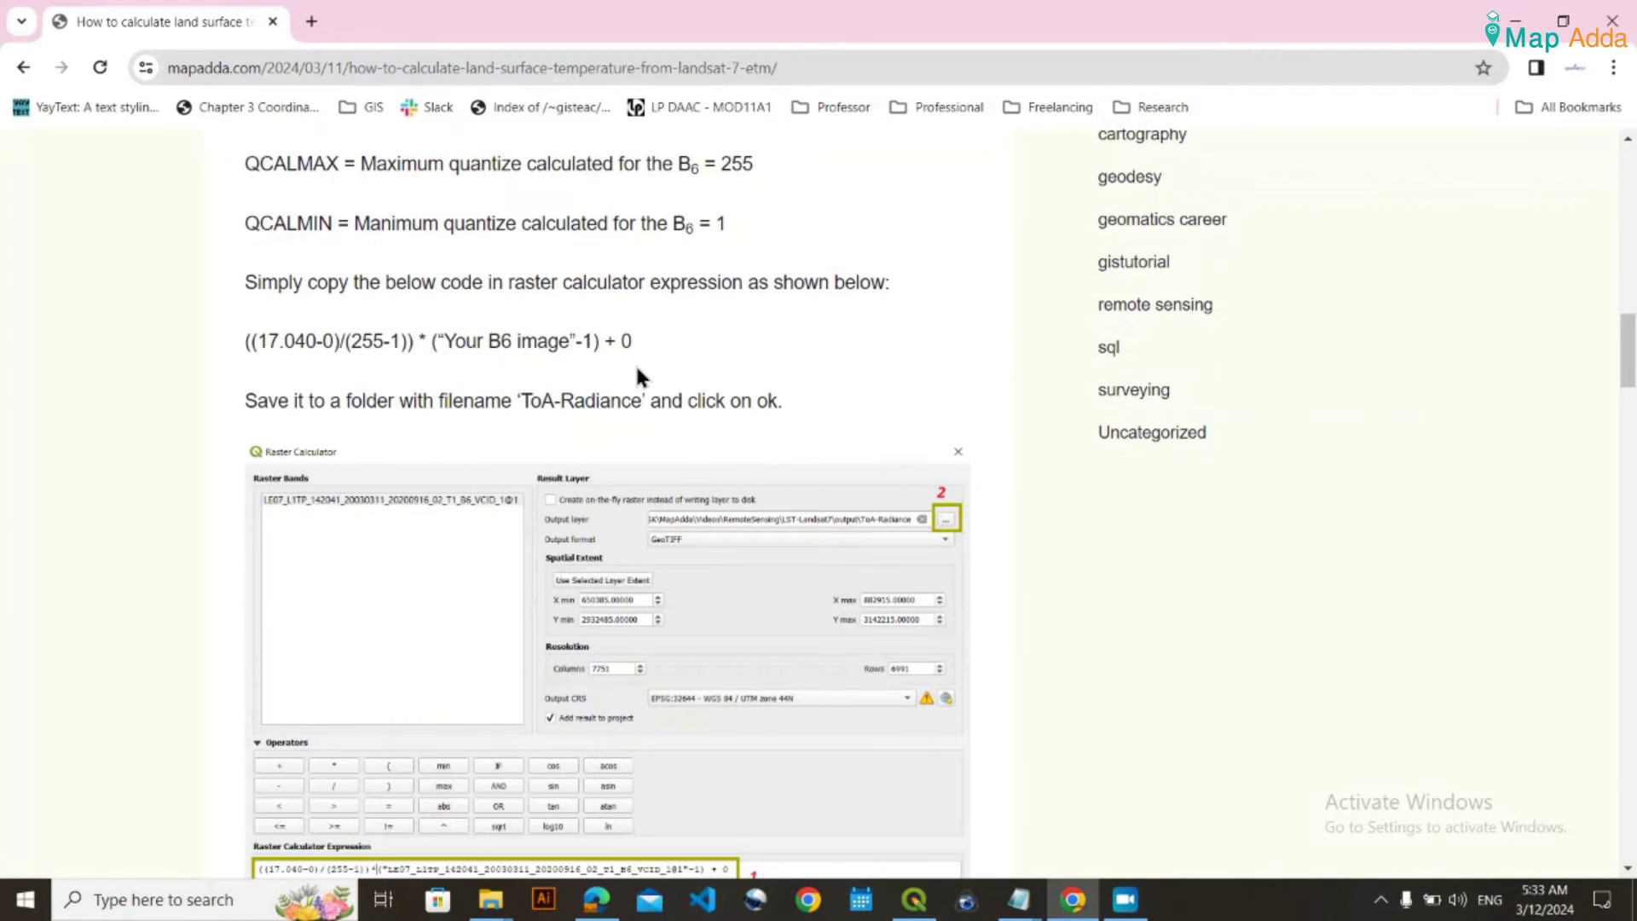
pyautogui.scroll(1, 665, 427)
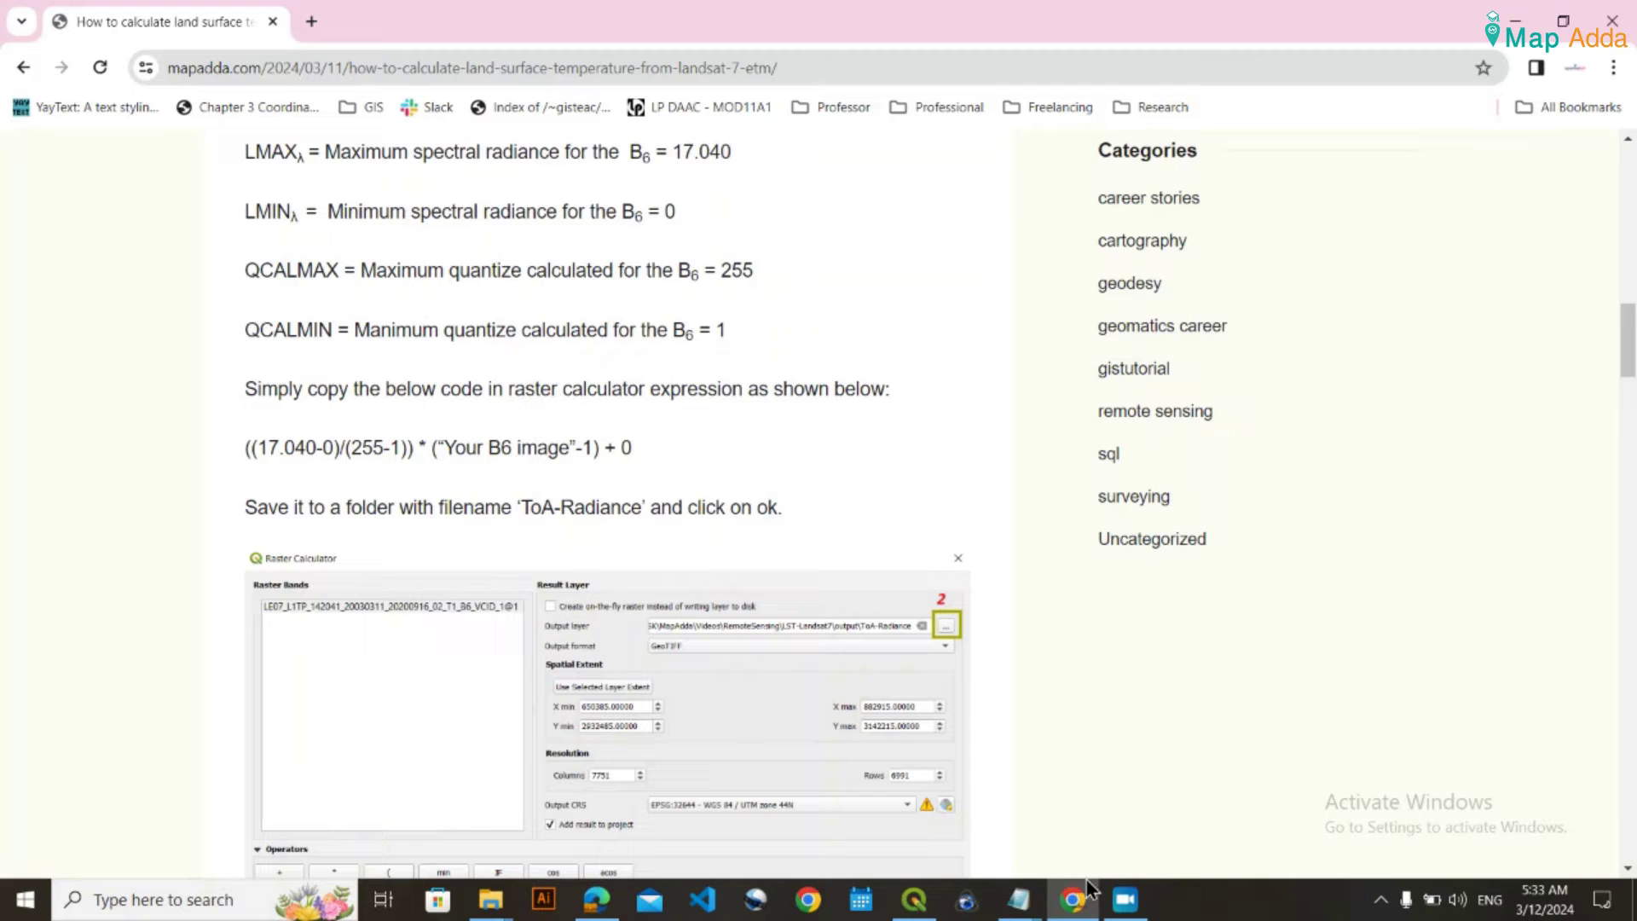
# Save the calculator output as ToA-Radiance and run the radiance calculation
pyautogui.click(914, 899)
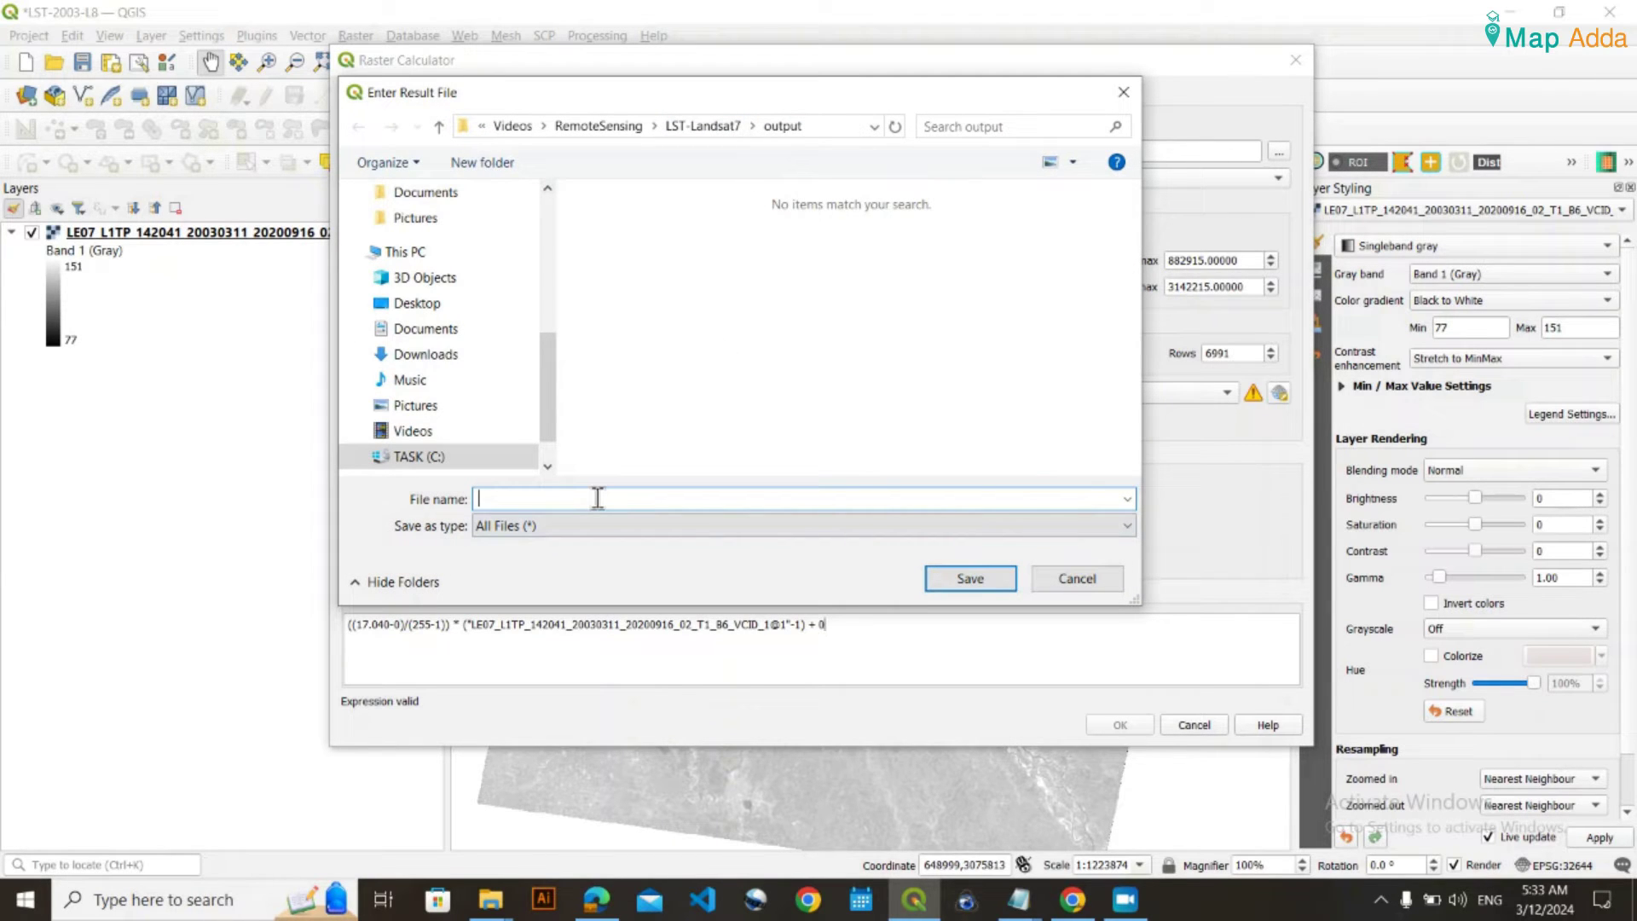
pyautogui.write('ToA-Radiance')
pyautogui.press('Return')
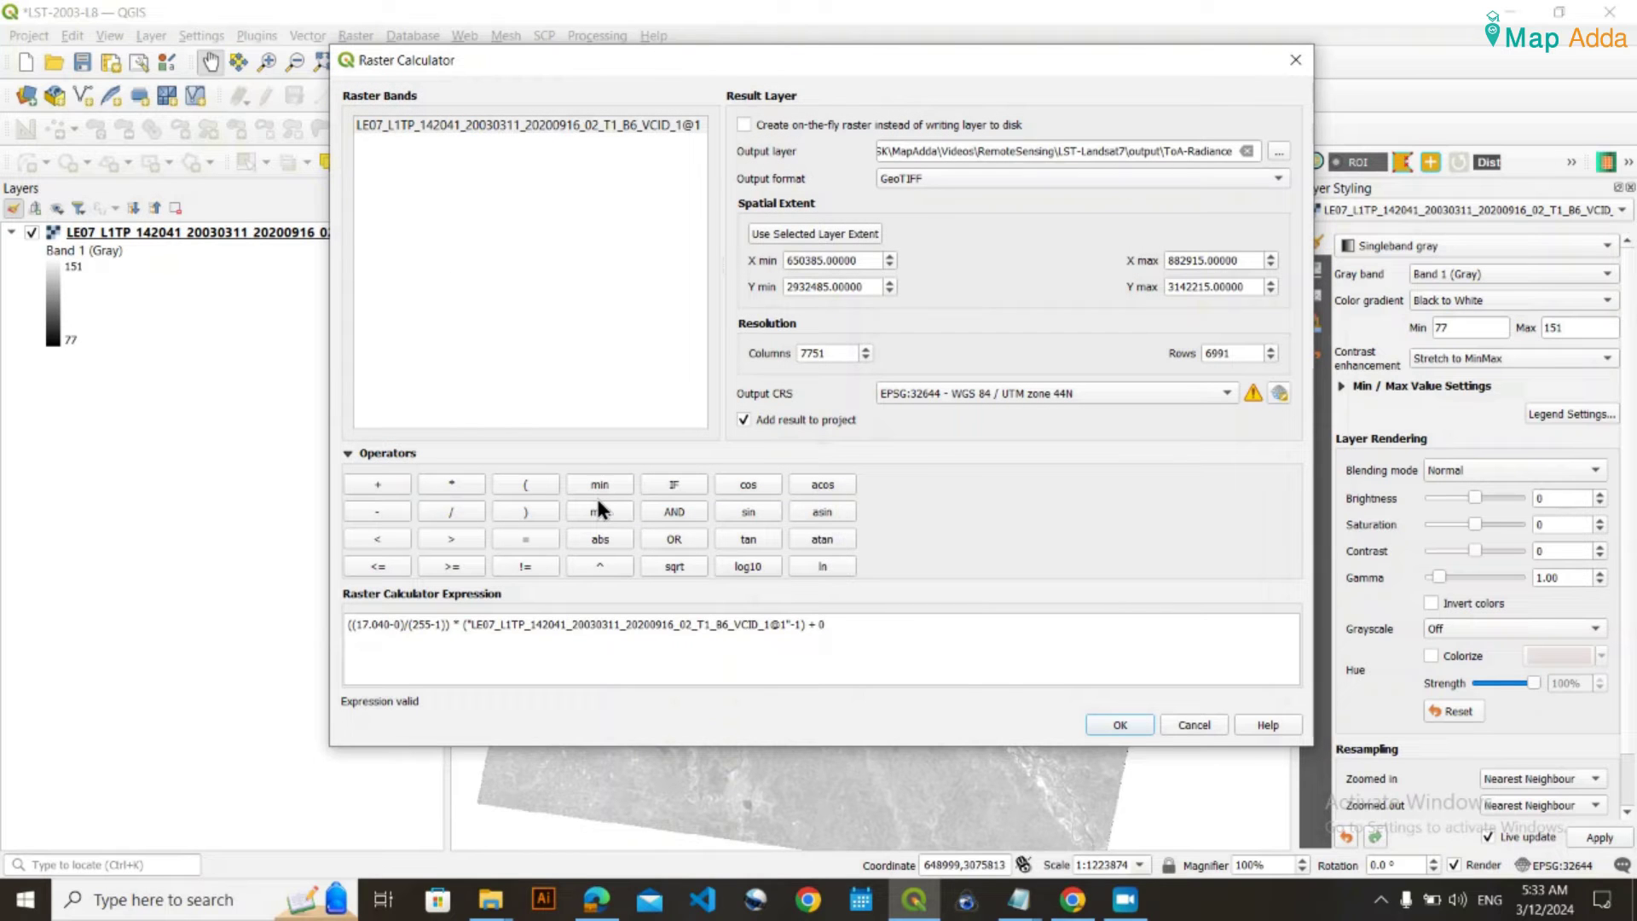
pyautogui.click(1139, 725)
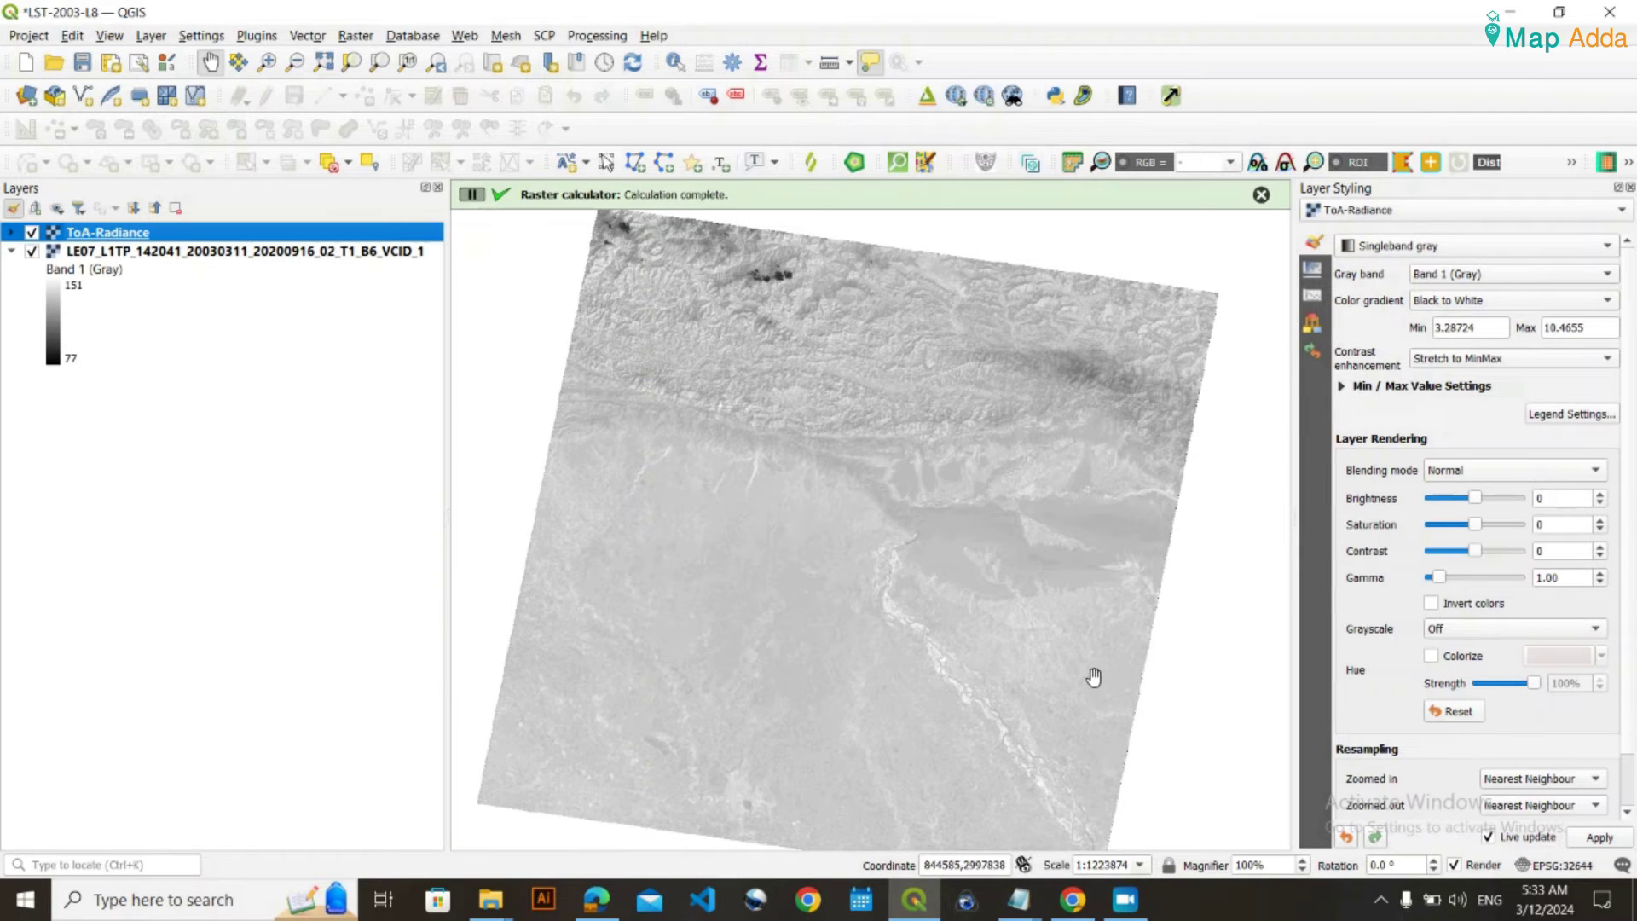
# Collapse the band 6 legend and expand the ToA-Radiance legend (3.29–10.47)
pyautogui.click(11, 252)
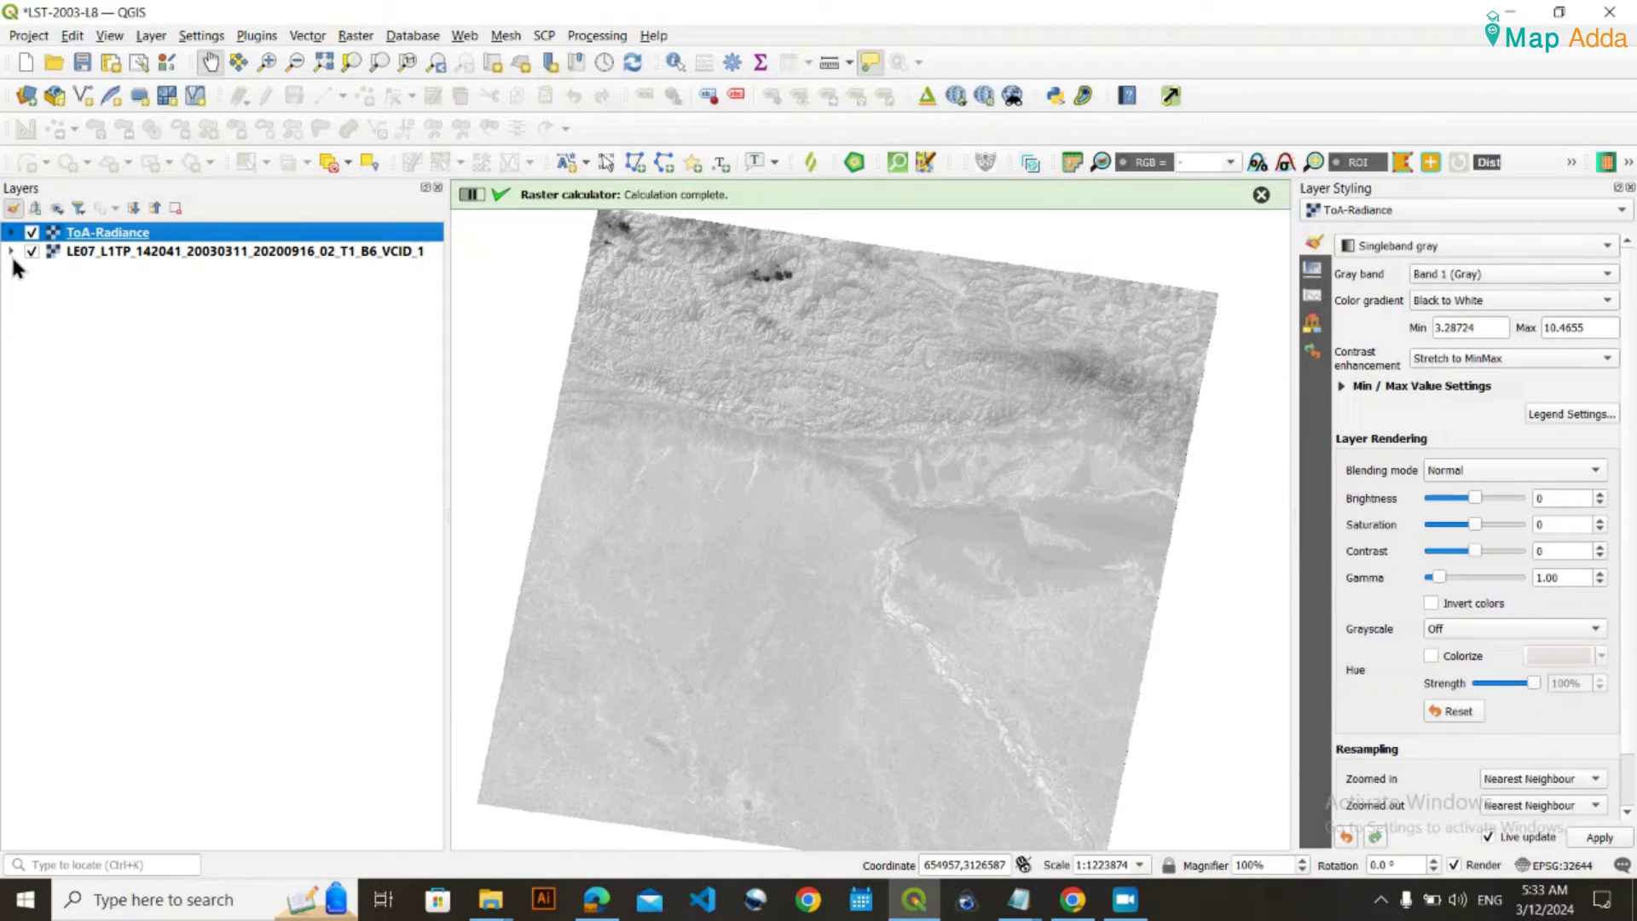
pyautogui.click(11, 233)
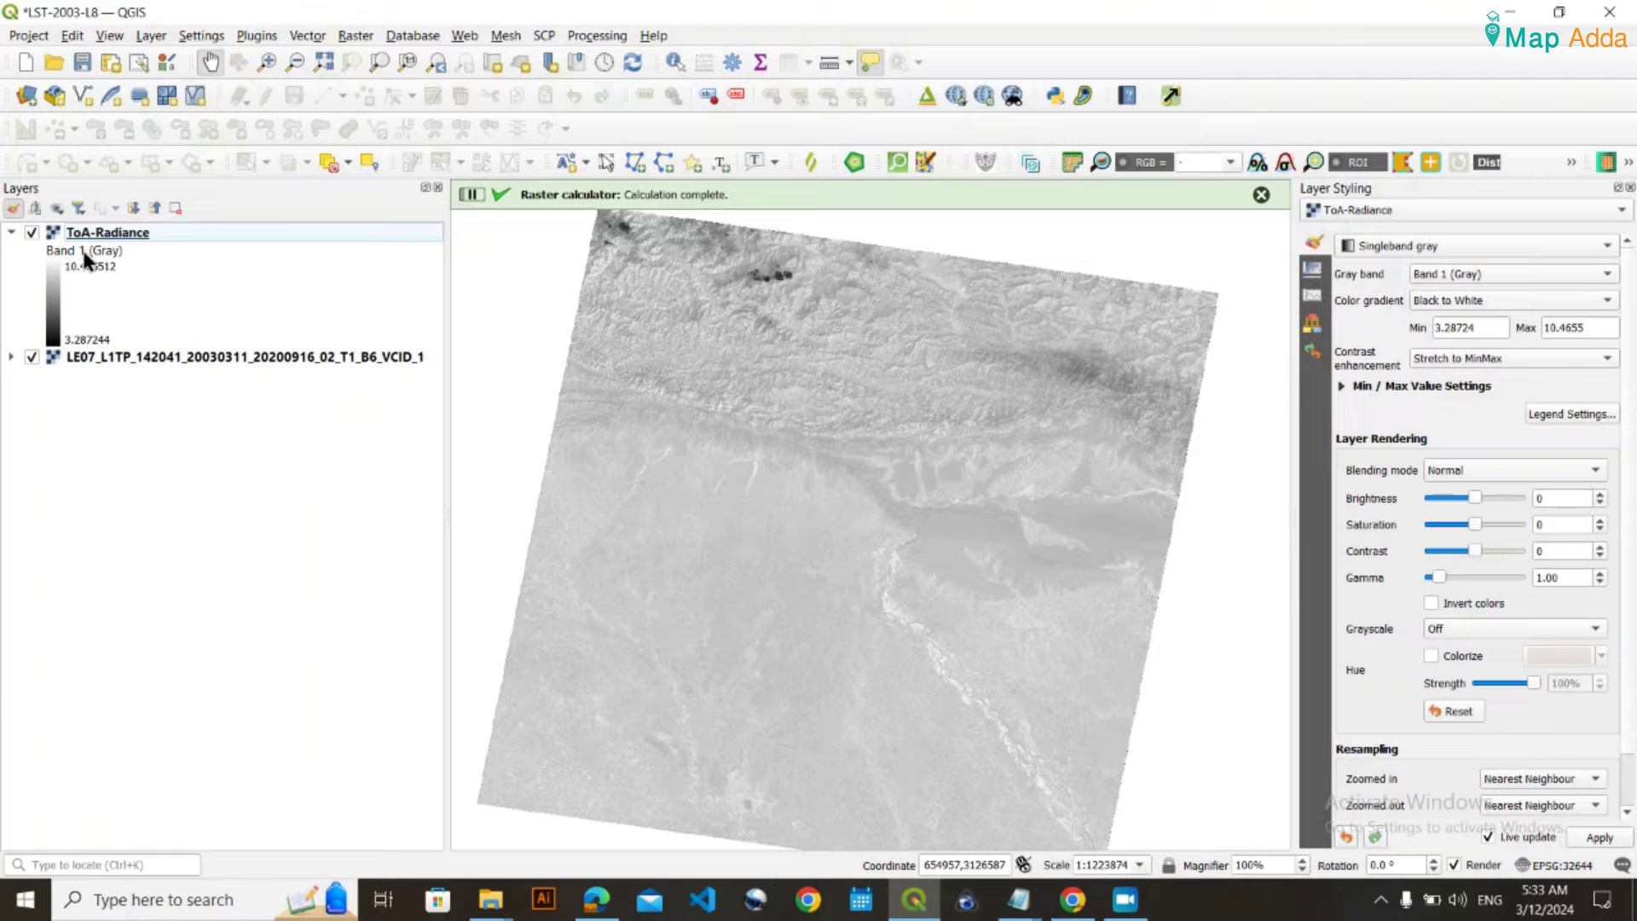
pyautogui.moveTo(767, 453); pyautogui.dragTo(752, 448)
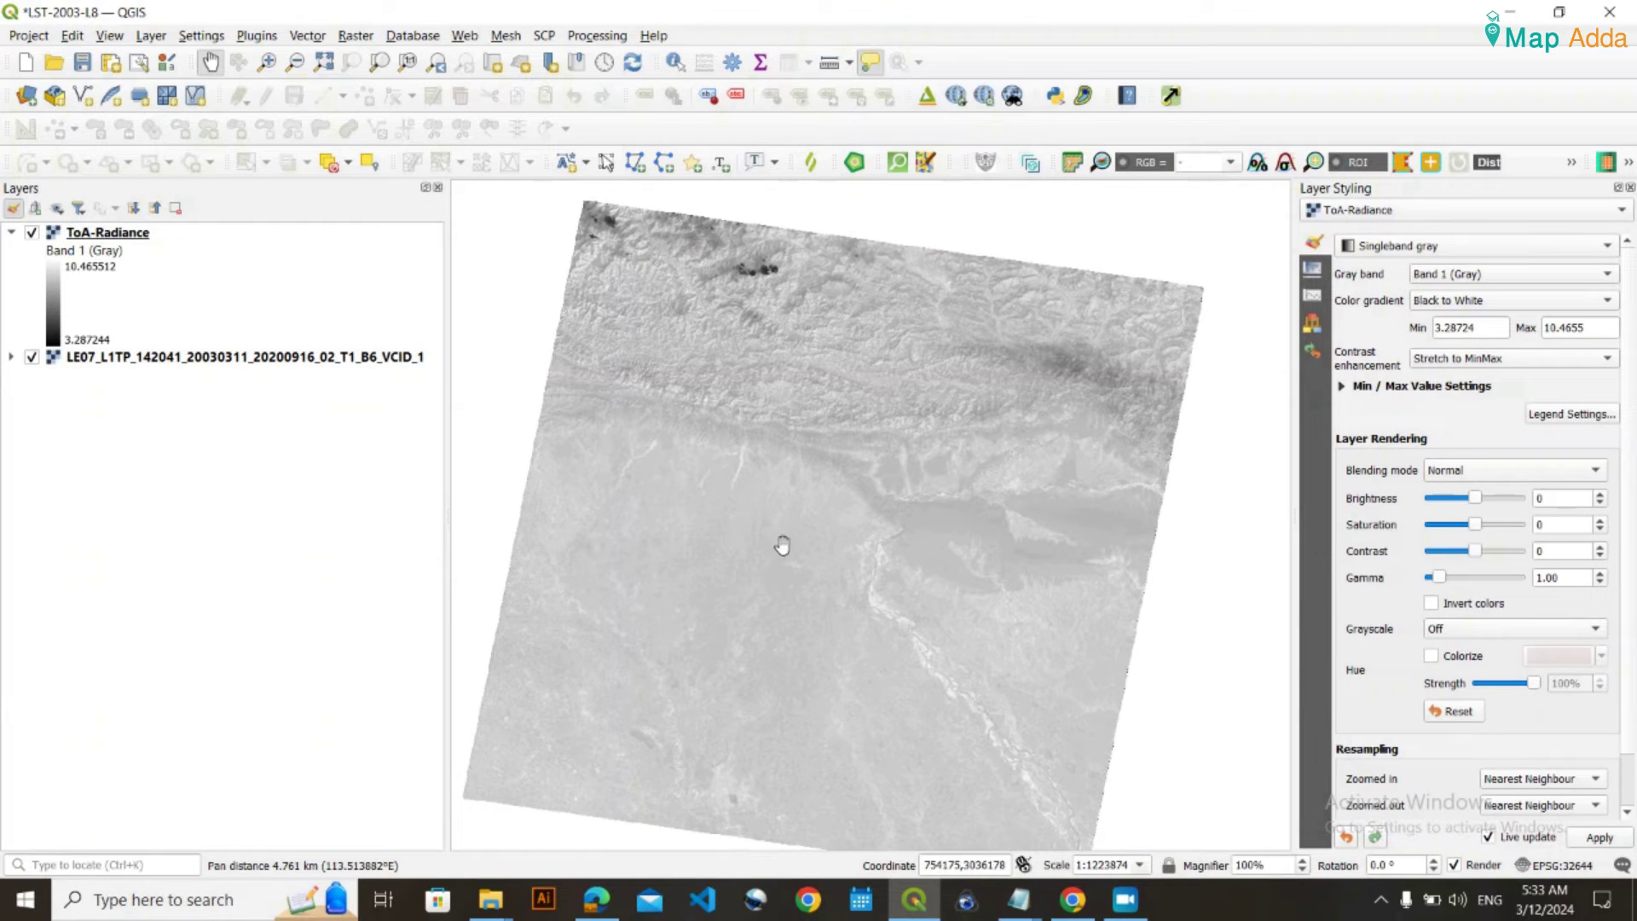
# Scroll the tutorial to Step 2's radiant surface temperature formula with K1 666.09 and K2 1282.71
pyautogui.click(1073, 899)
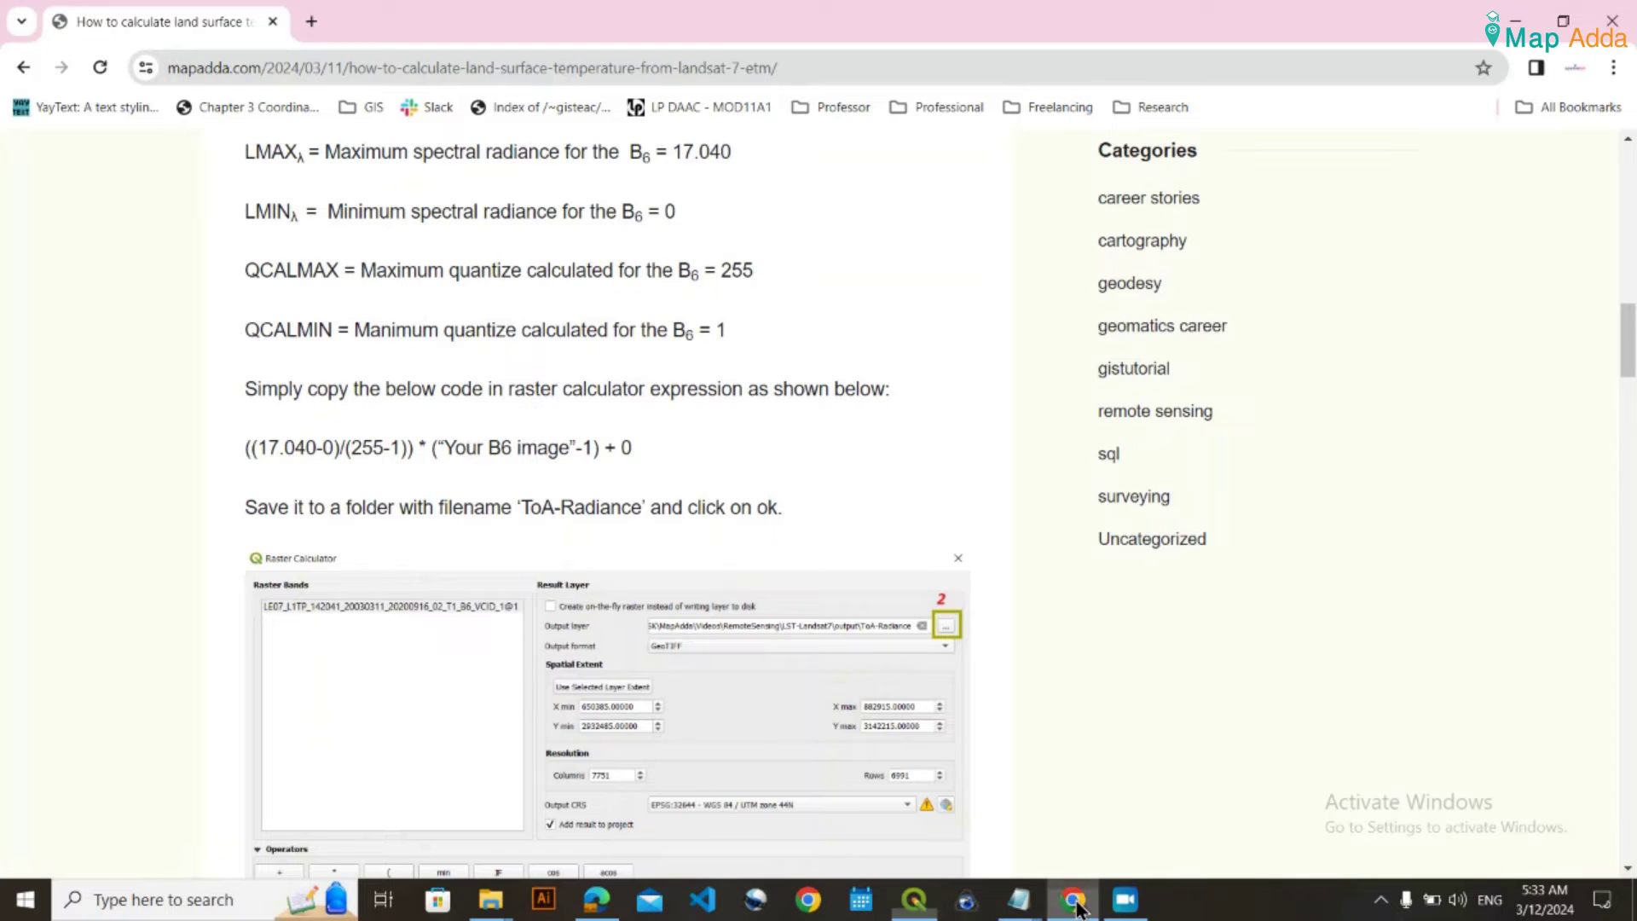
pyautogui.scroll(-10, 416, 482)
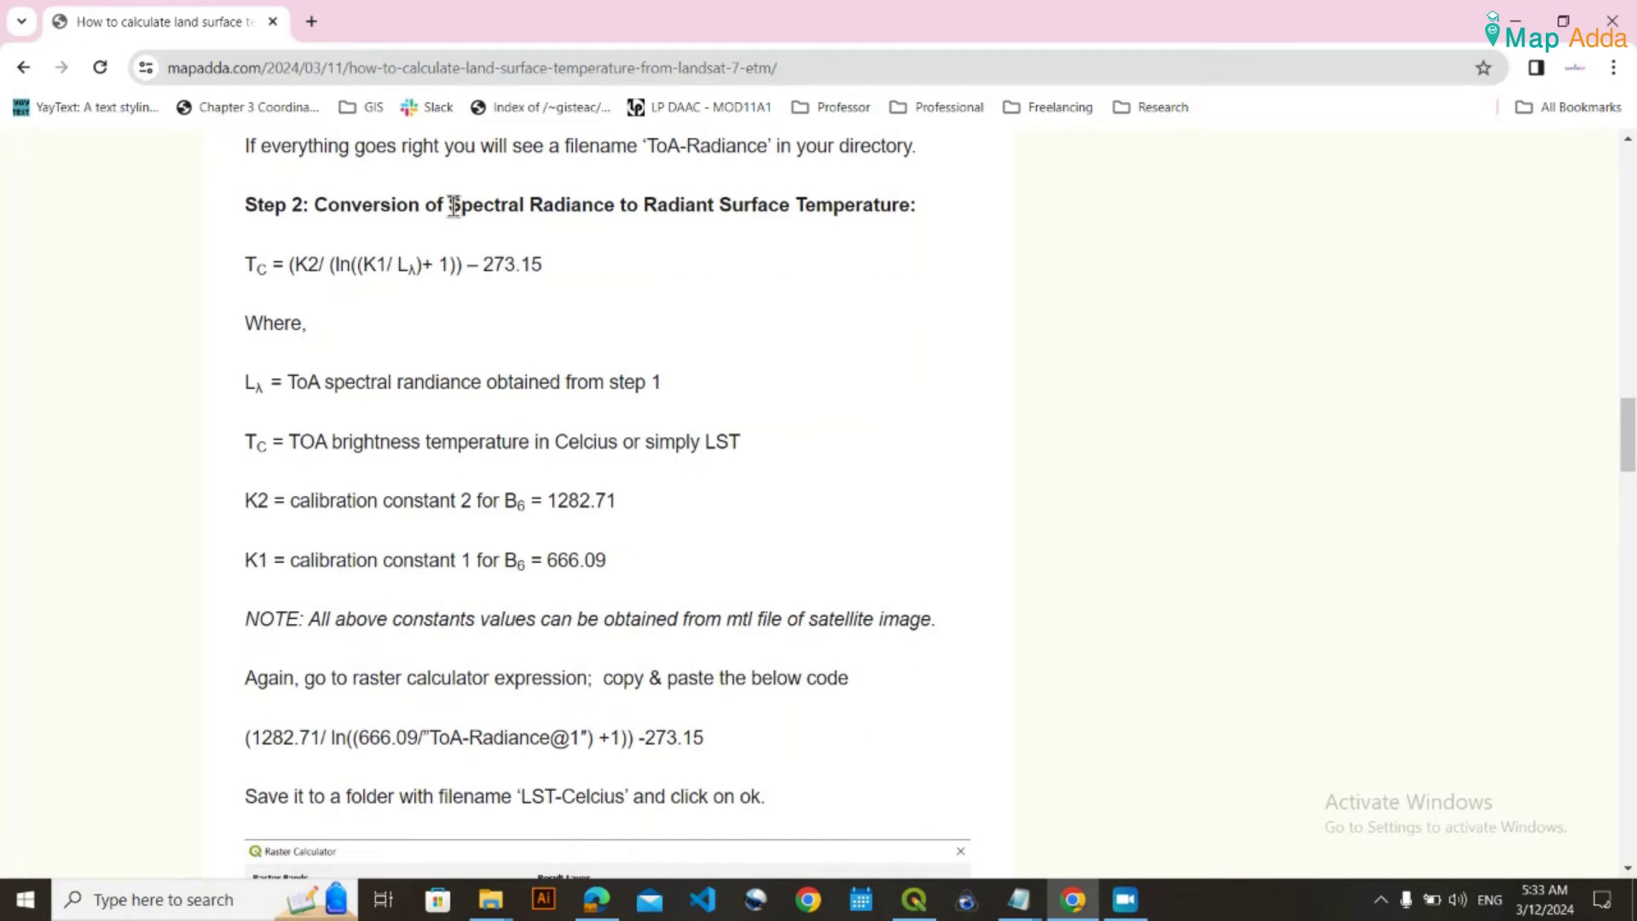
pyautogui.moveTo(449, 205); pyautogui.dragTo(928, 213)
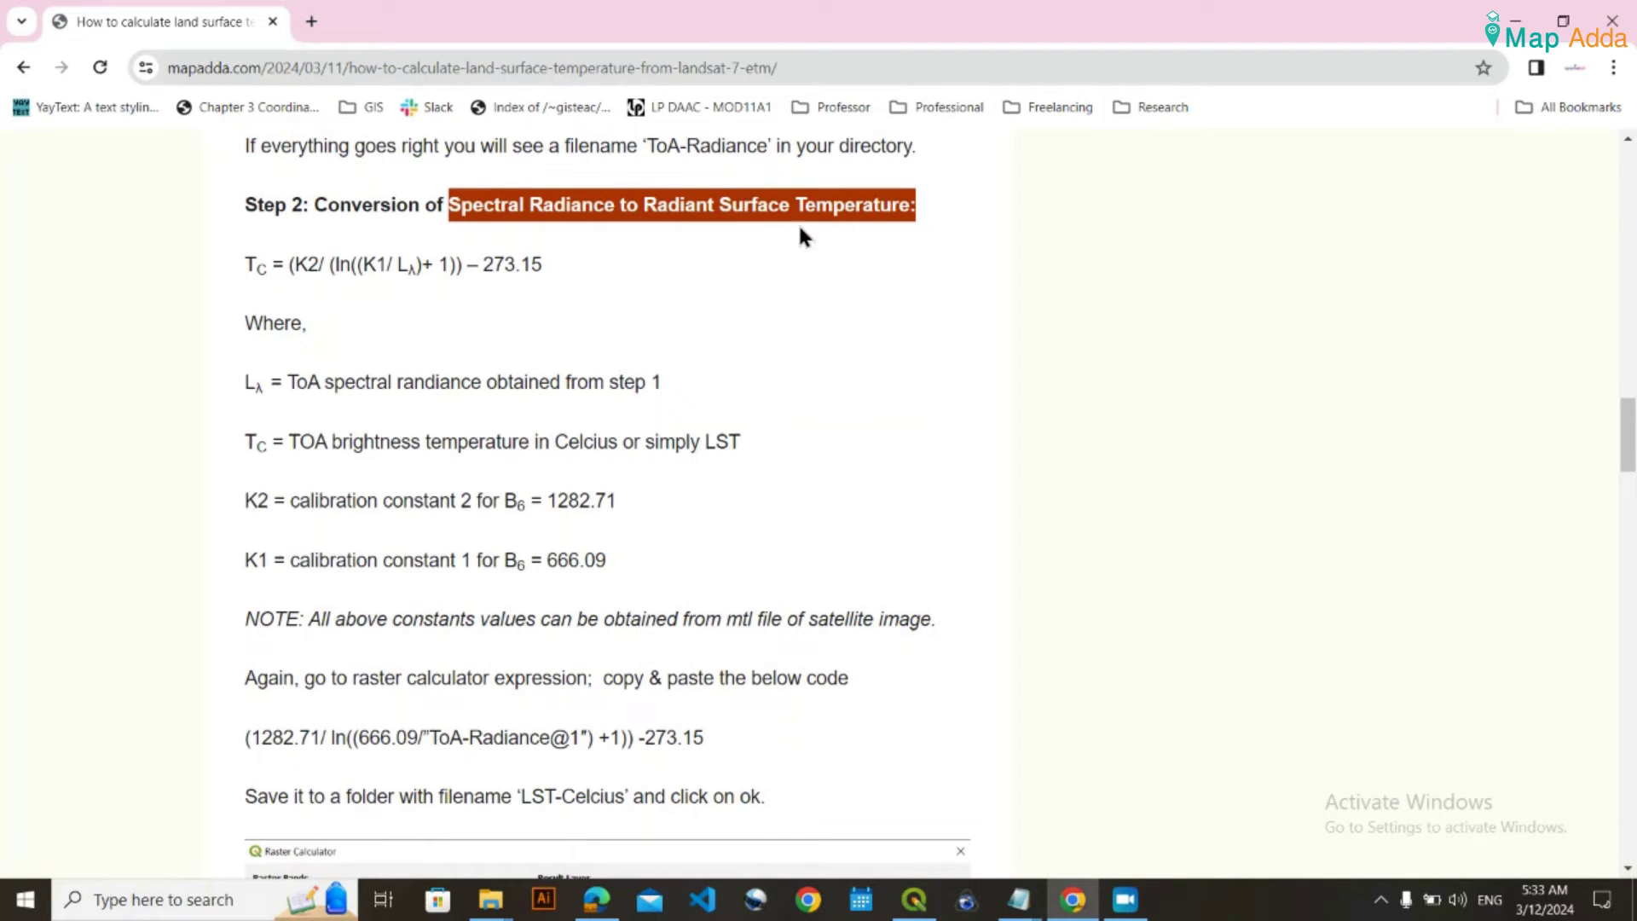
pyautogui.click(755, 215)
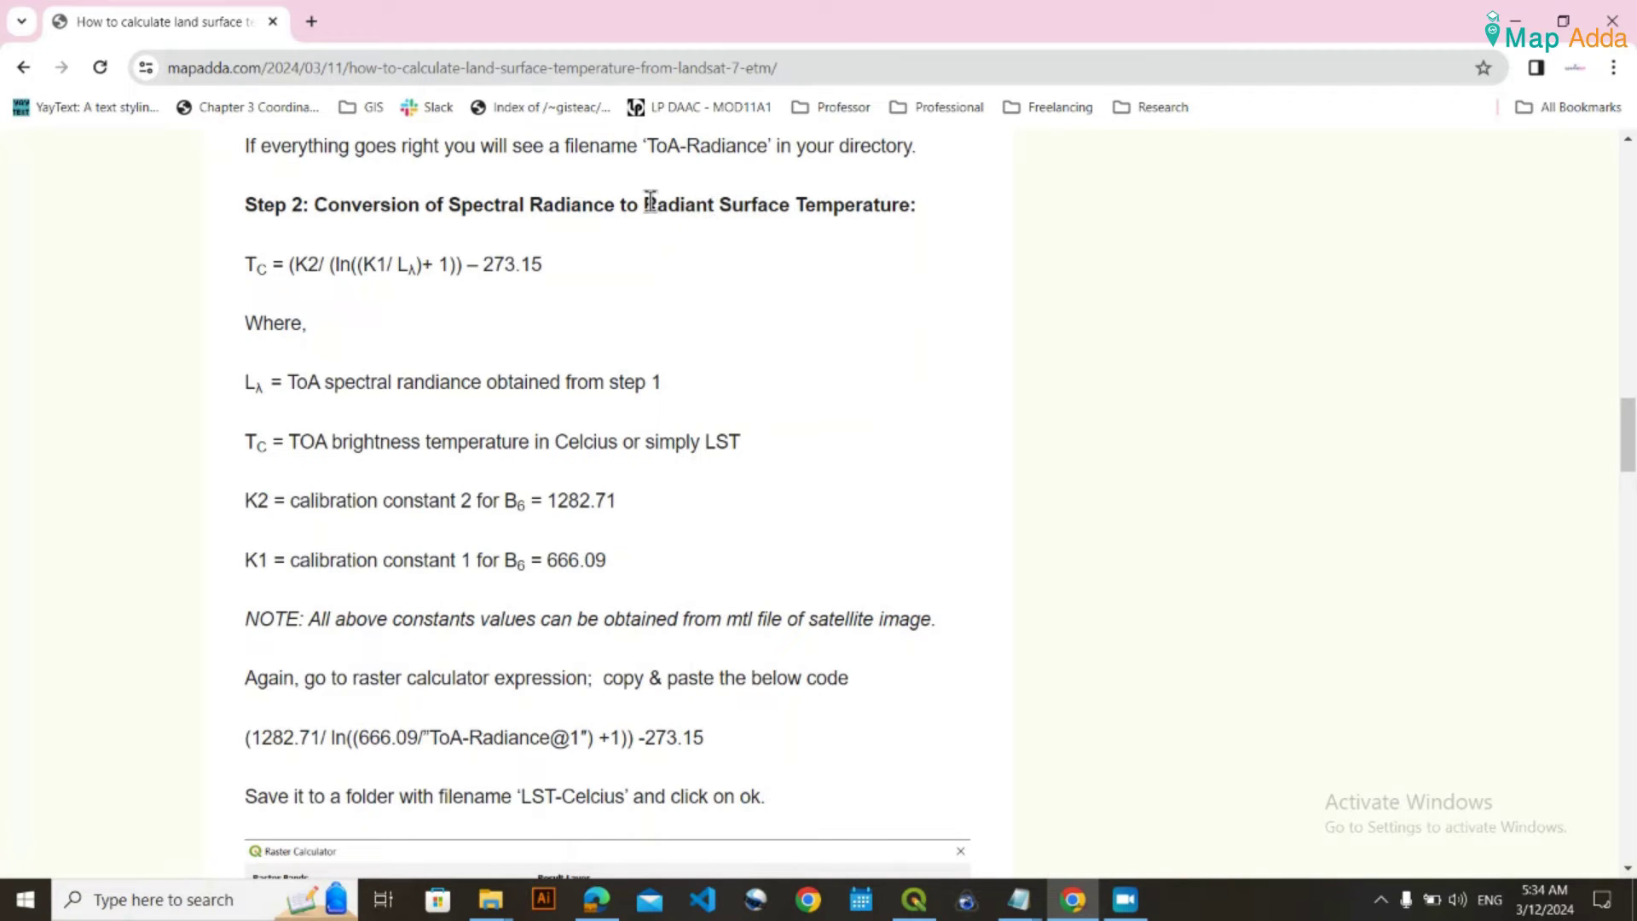
pyautogui.moveTo(647, 204)
pyautogui.mouseDown()
pyautogui.moveTo(918, 198)
pyautogui.moveTo(614, 209)
pyautogui.moveTo(646, 228)
pyautogui.mouseUp()
pyautogui.click(887, 208)
pyautogui.click(641, 229)
pyautogui.scroll(1, 368, 285)
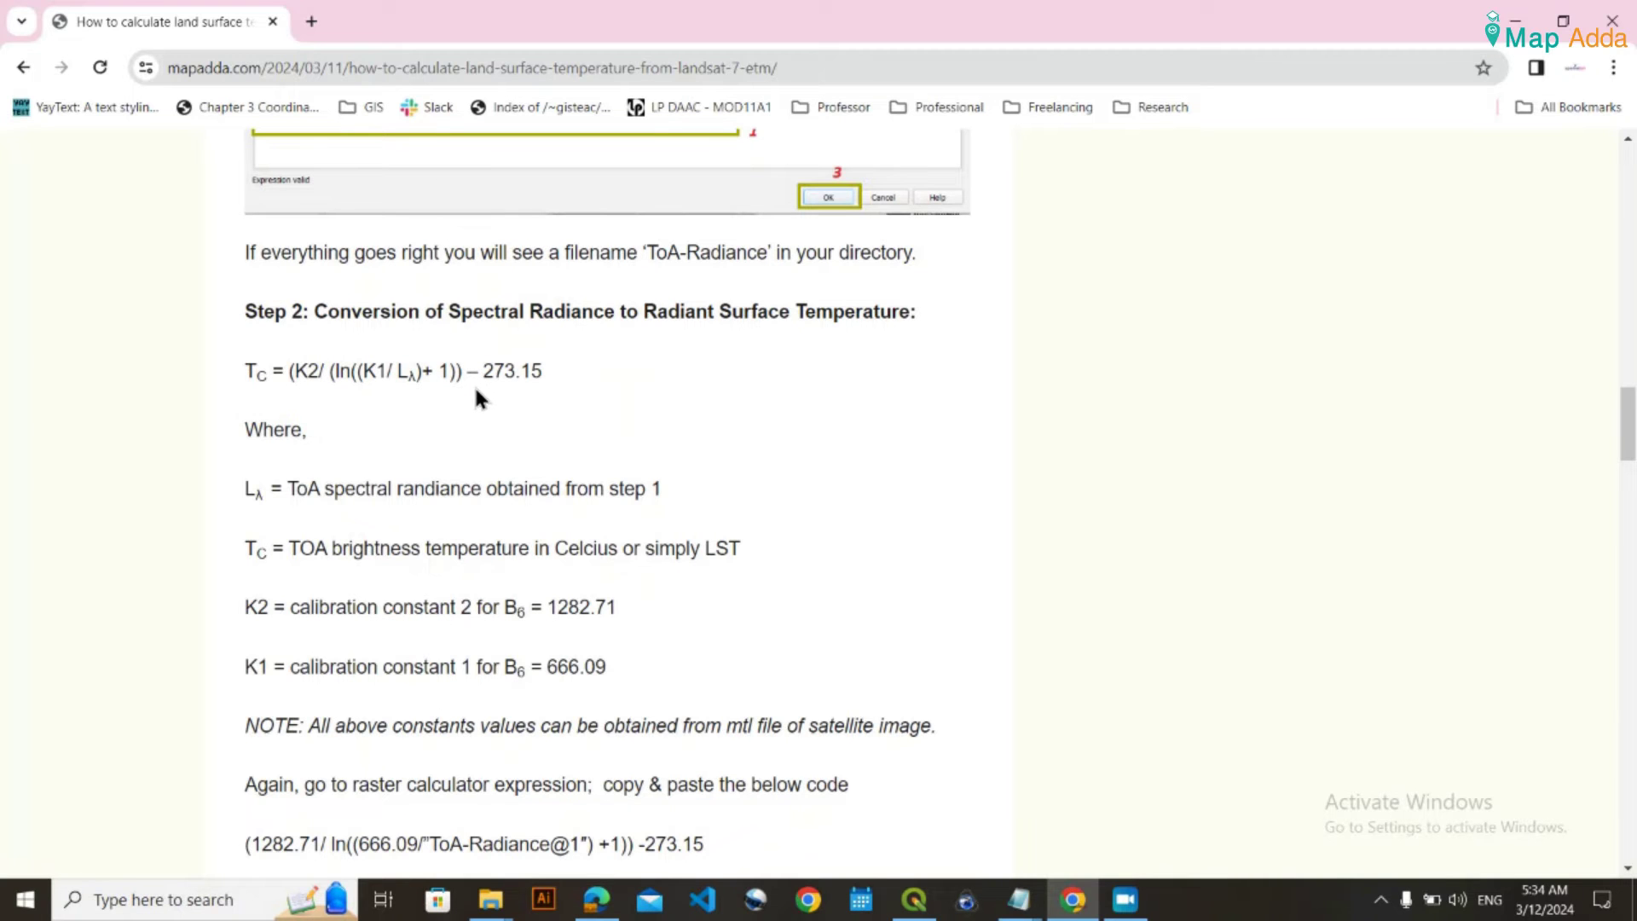
pyautogui.scroll(-1, 478, 396)
pyautogui.scroll(-1, 477, 397)
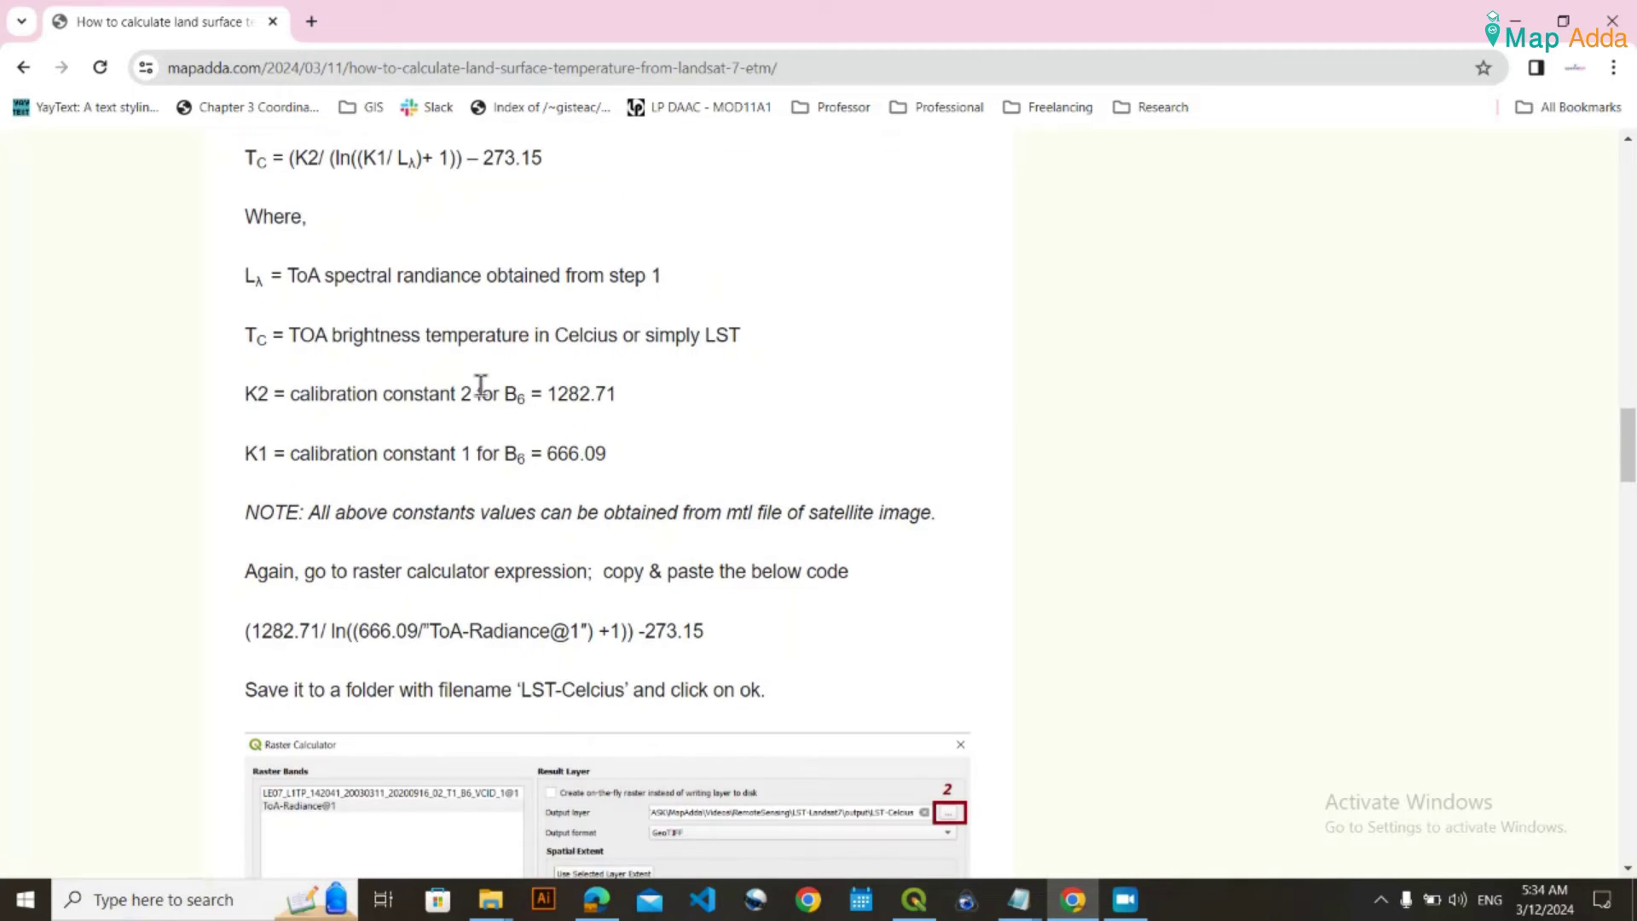
pyautogui.scroll(1, 578, 457)
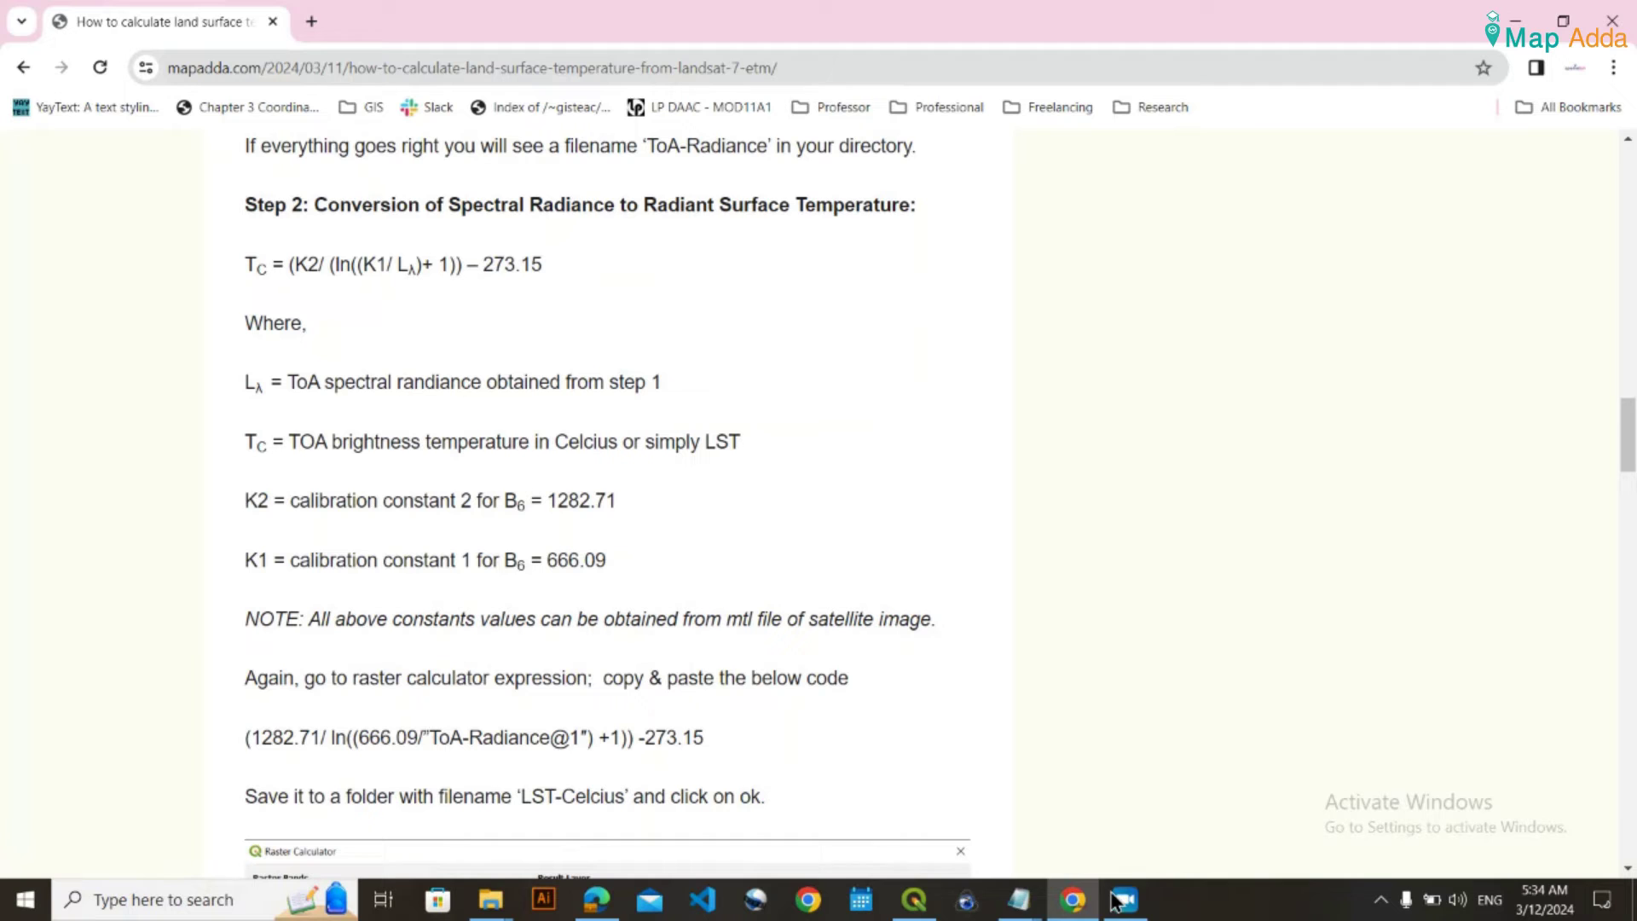
# Copy the line (1282.71/ ln((666.09/"Radiance@1") +1)) -273.15 from code.txt, then minimize Notepad
pyautogui.moveTo(1019, 900)
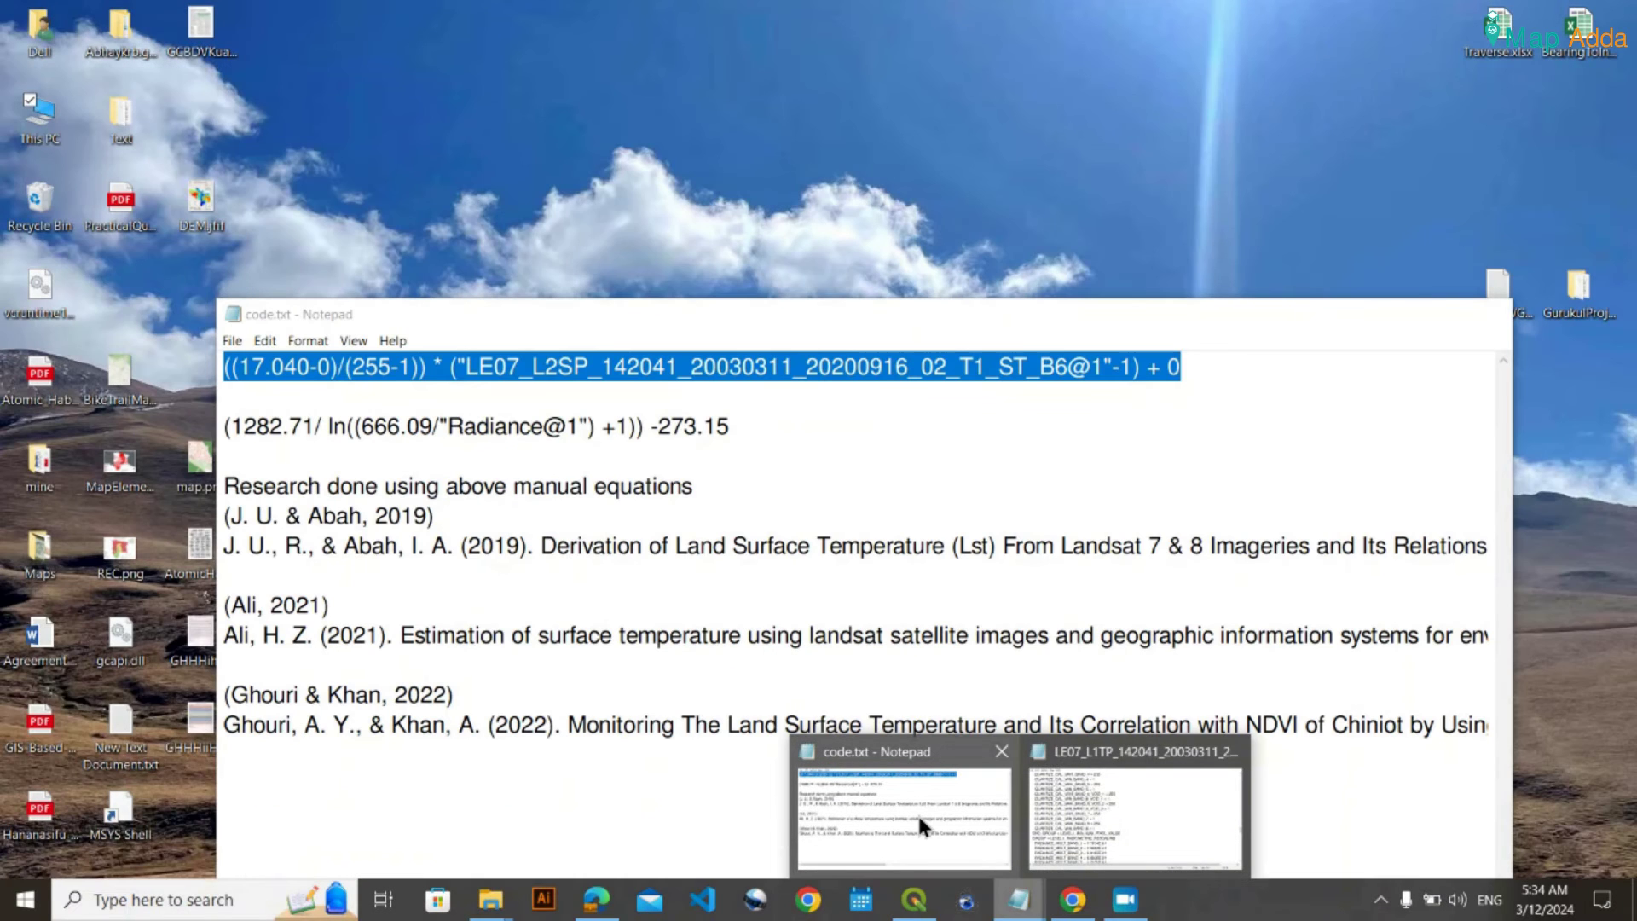
pyautogui.click(917, 812)
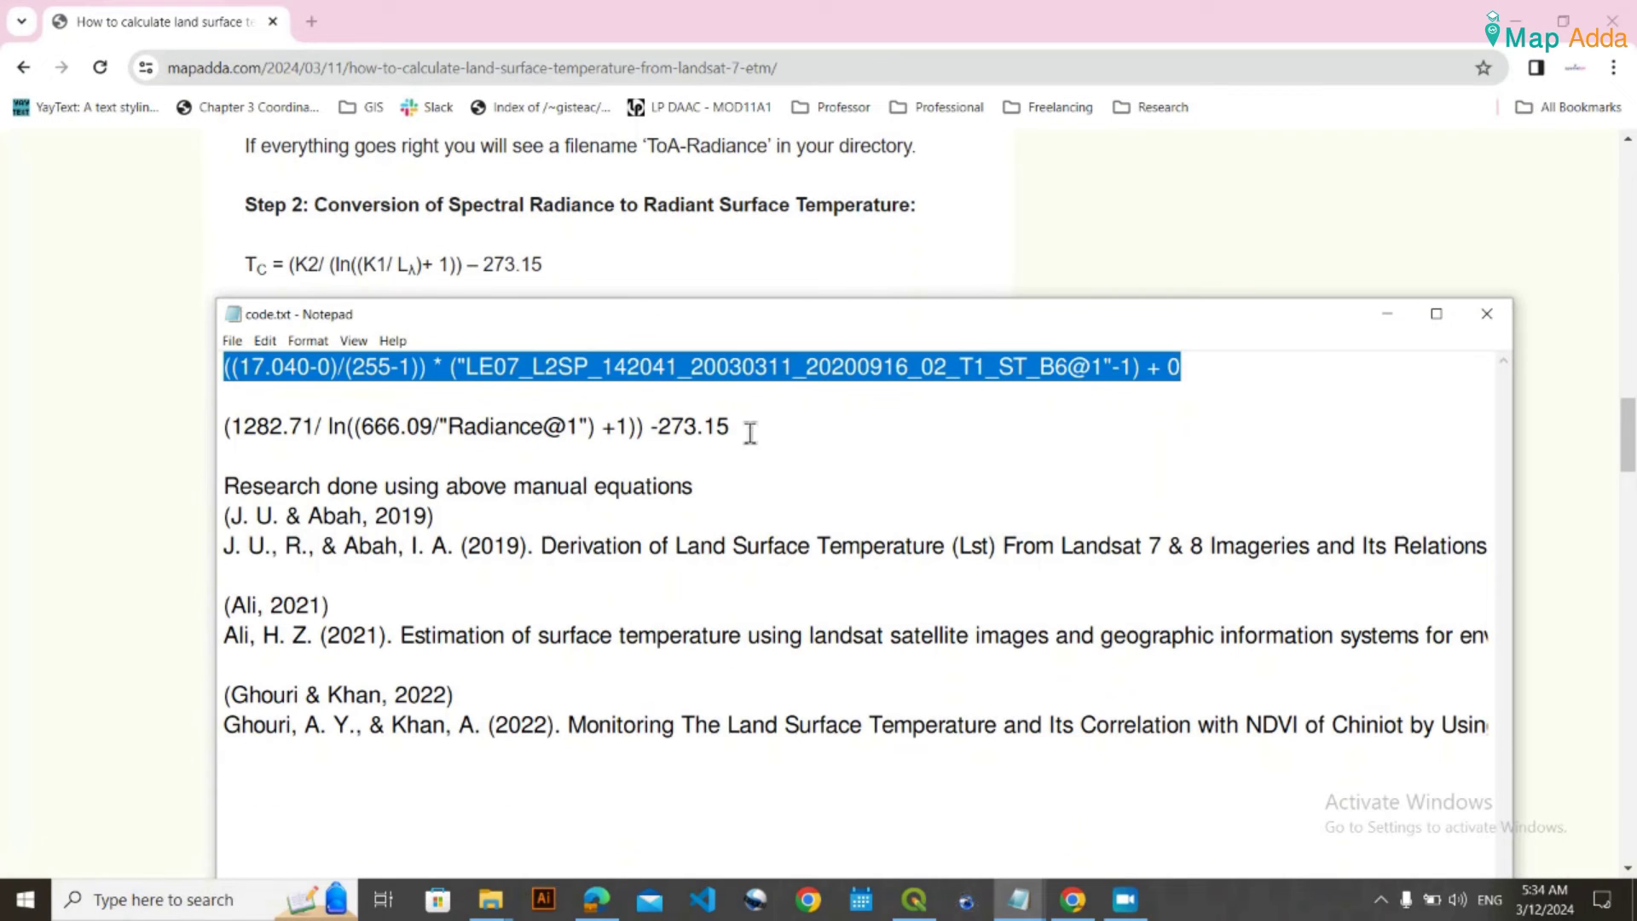
pyautogui.moveTo(749, 432); pyautogui.dragTo(199, 430)
pyautogui.hotkey('ctrl', 'c')
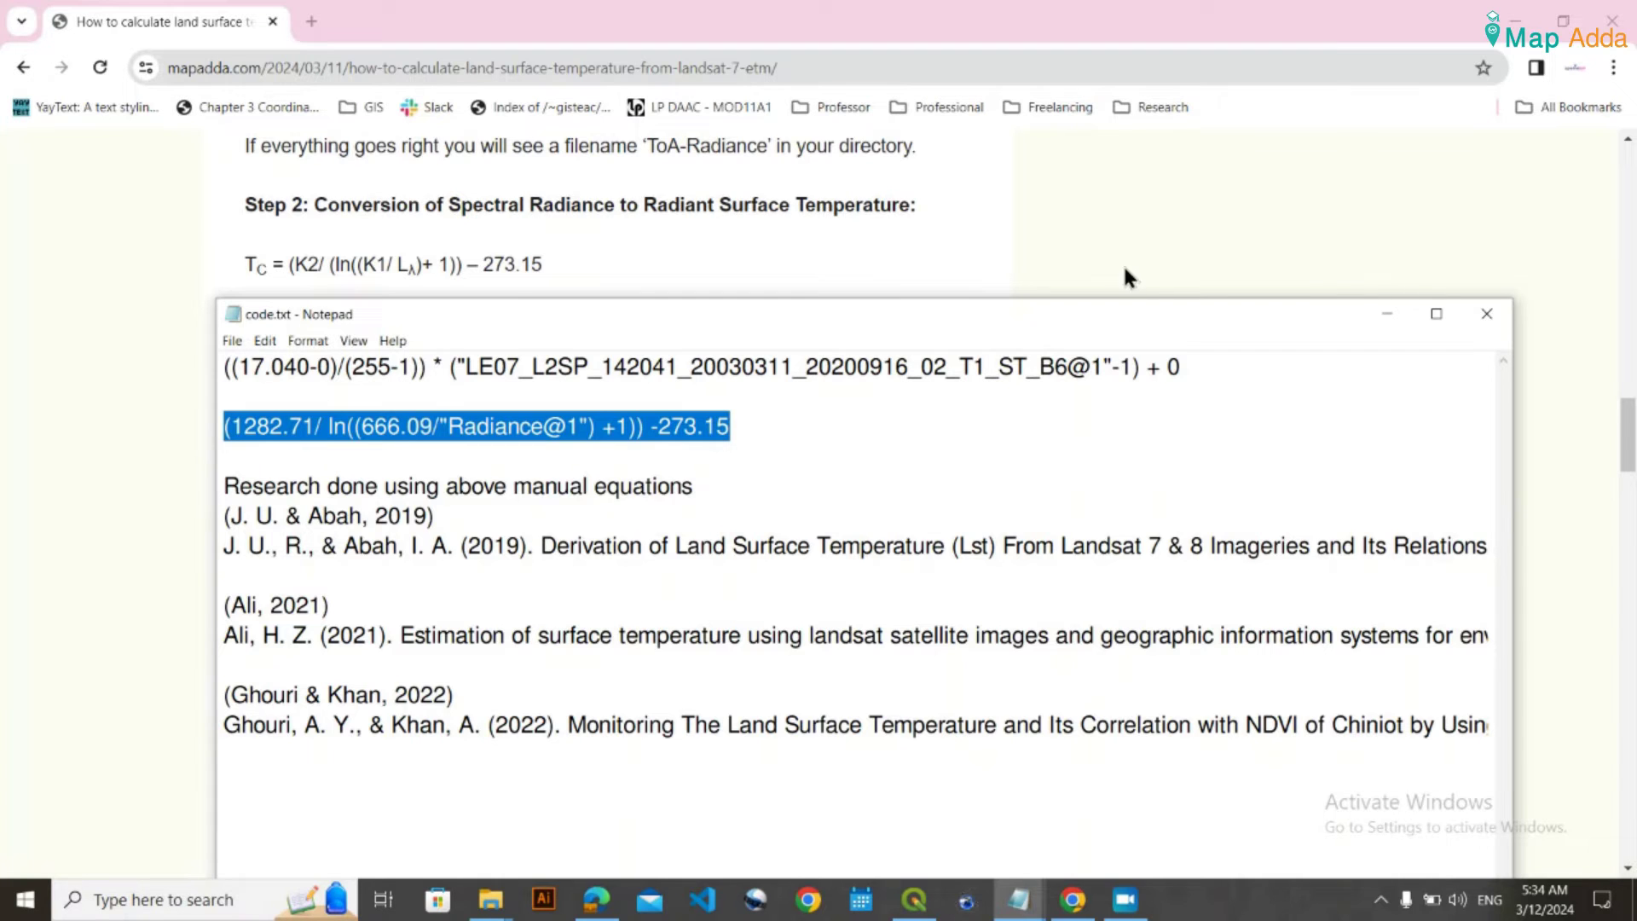
pyautogui.click(1395, 317)
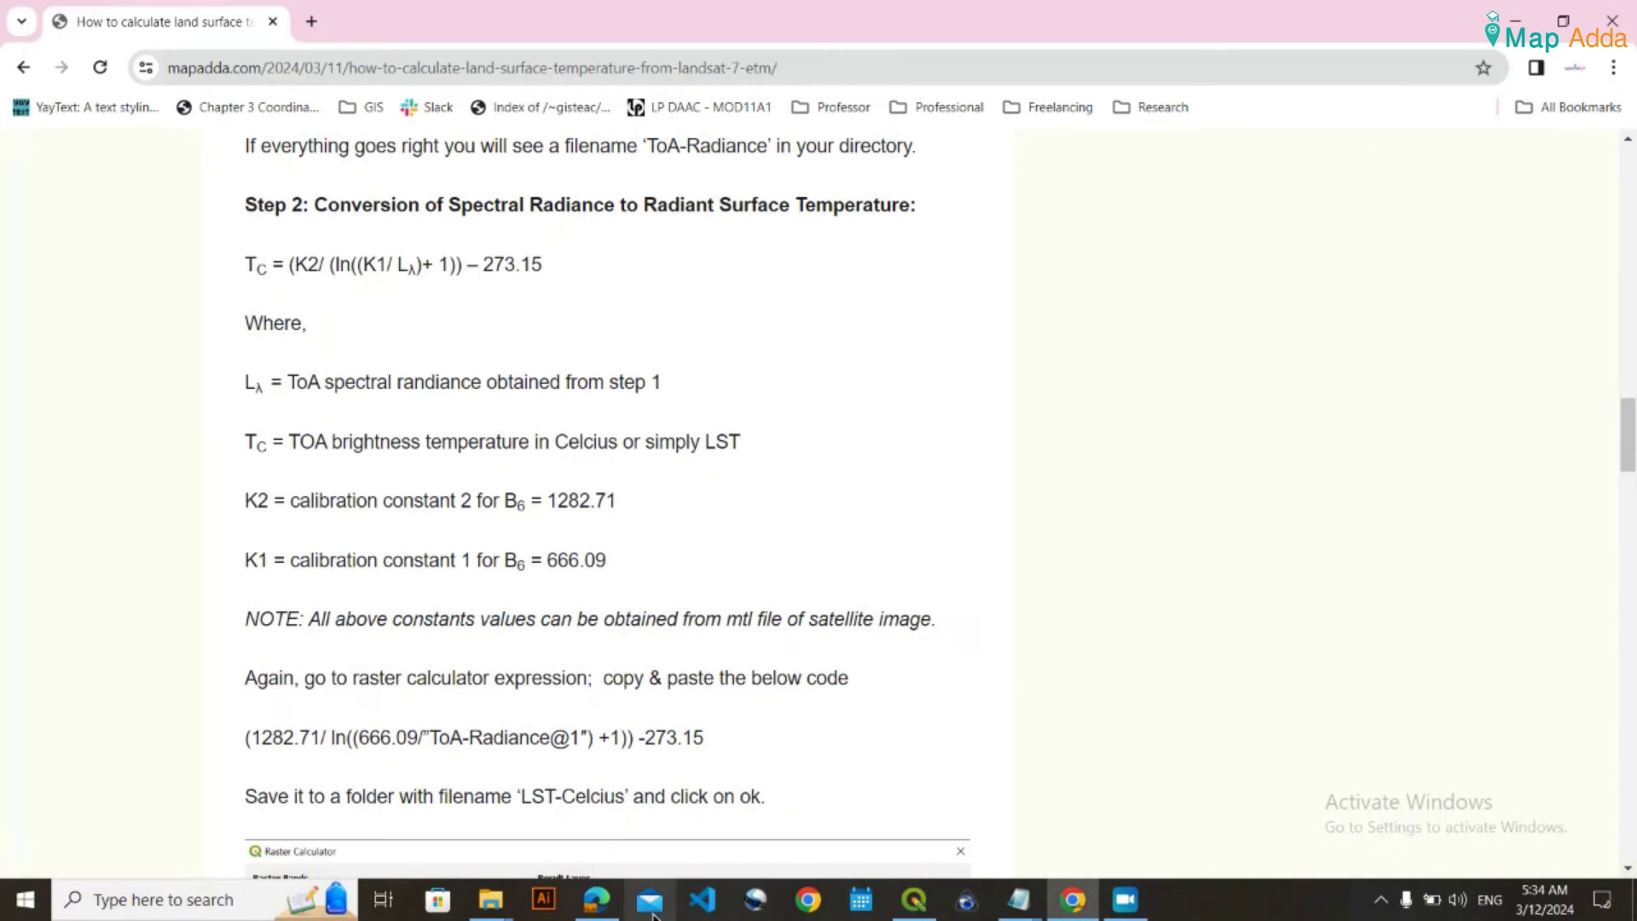
# Open a new Raster Calculator in QGIS and paste the Celsius temperature expression
pyautogui.click(897, 801)
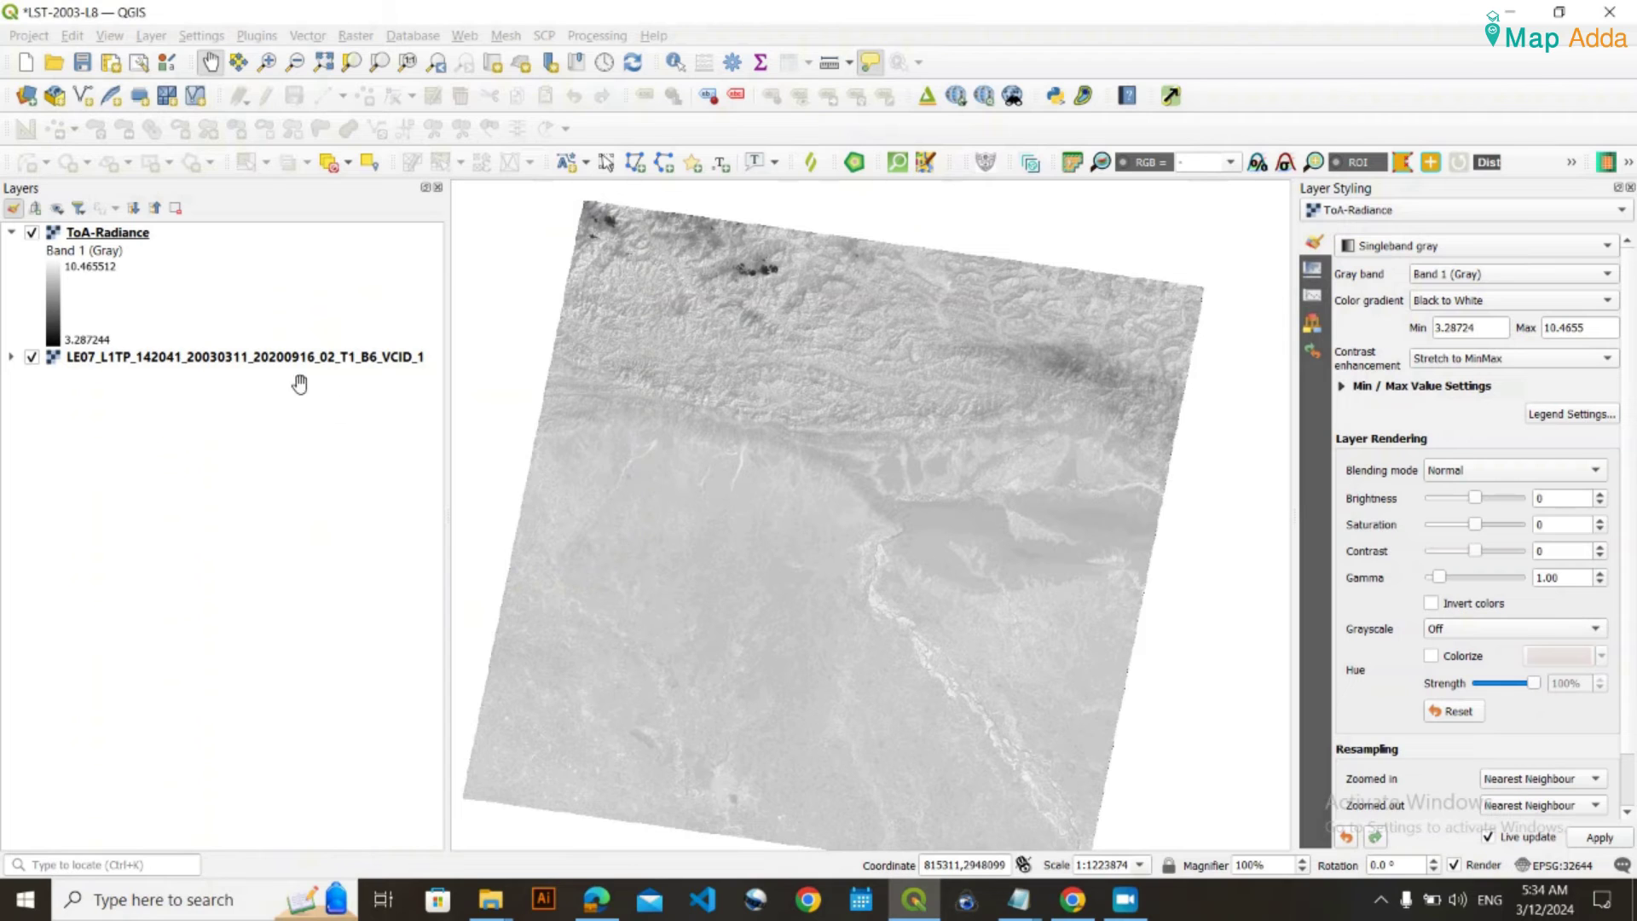
pyautogui.click(356, 40)
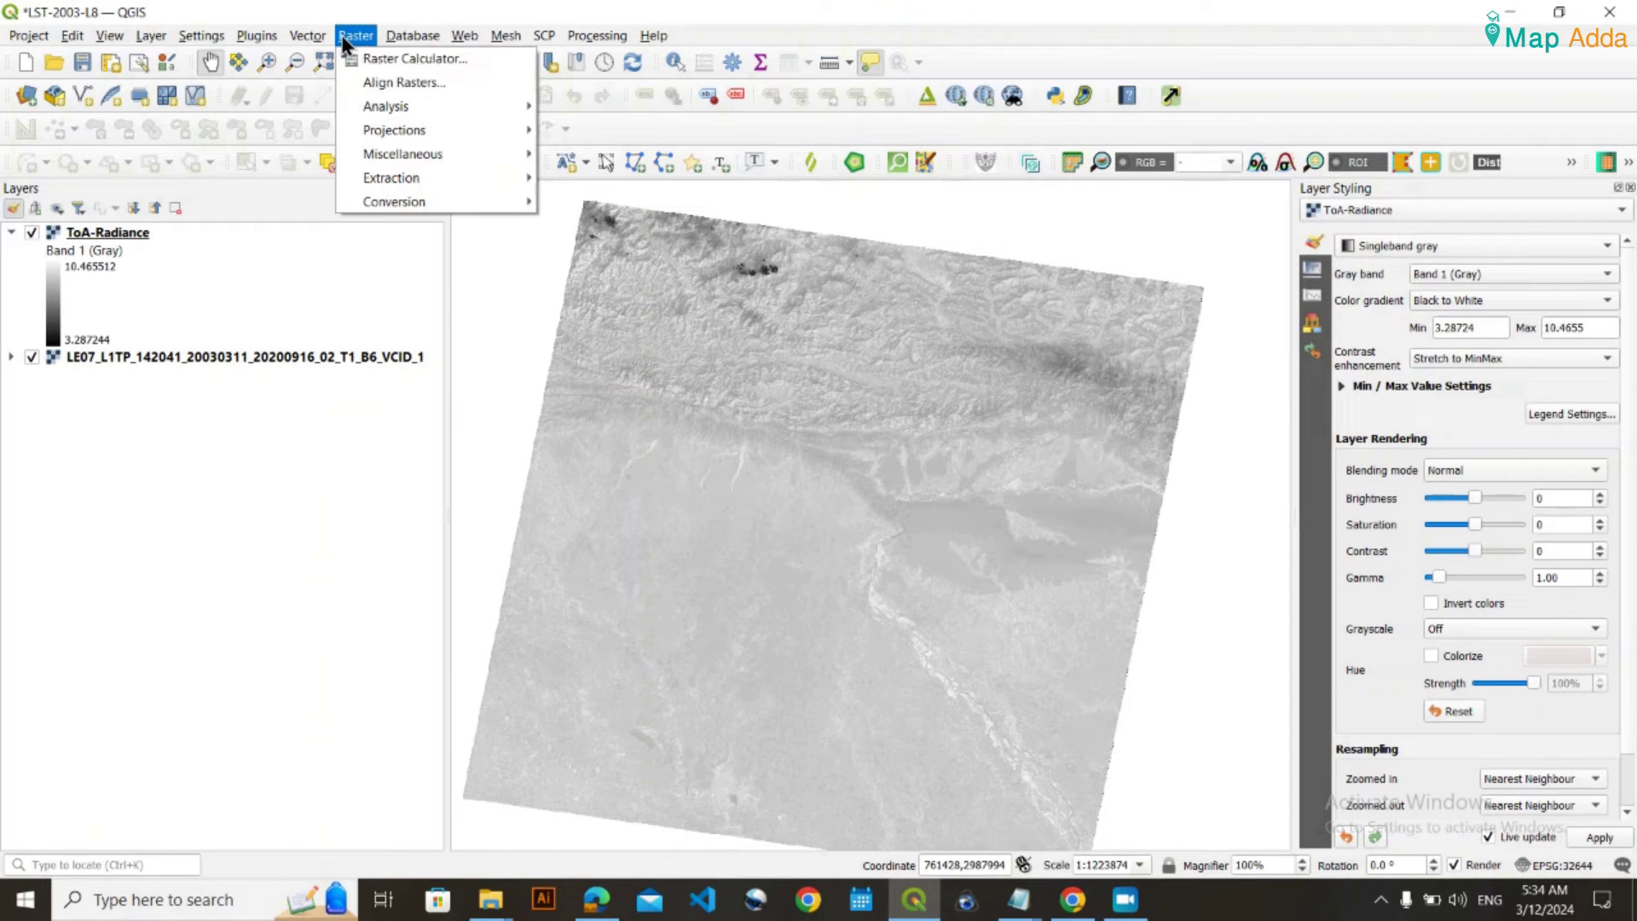
pyautogui.click(421, 55)
pyautogui.click(504, 628)
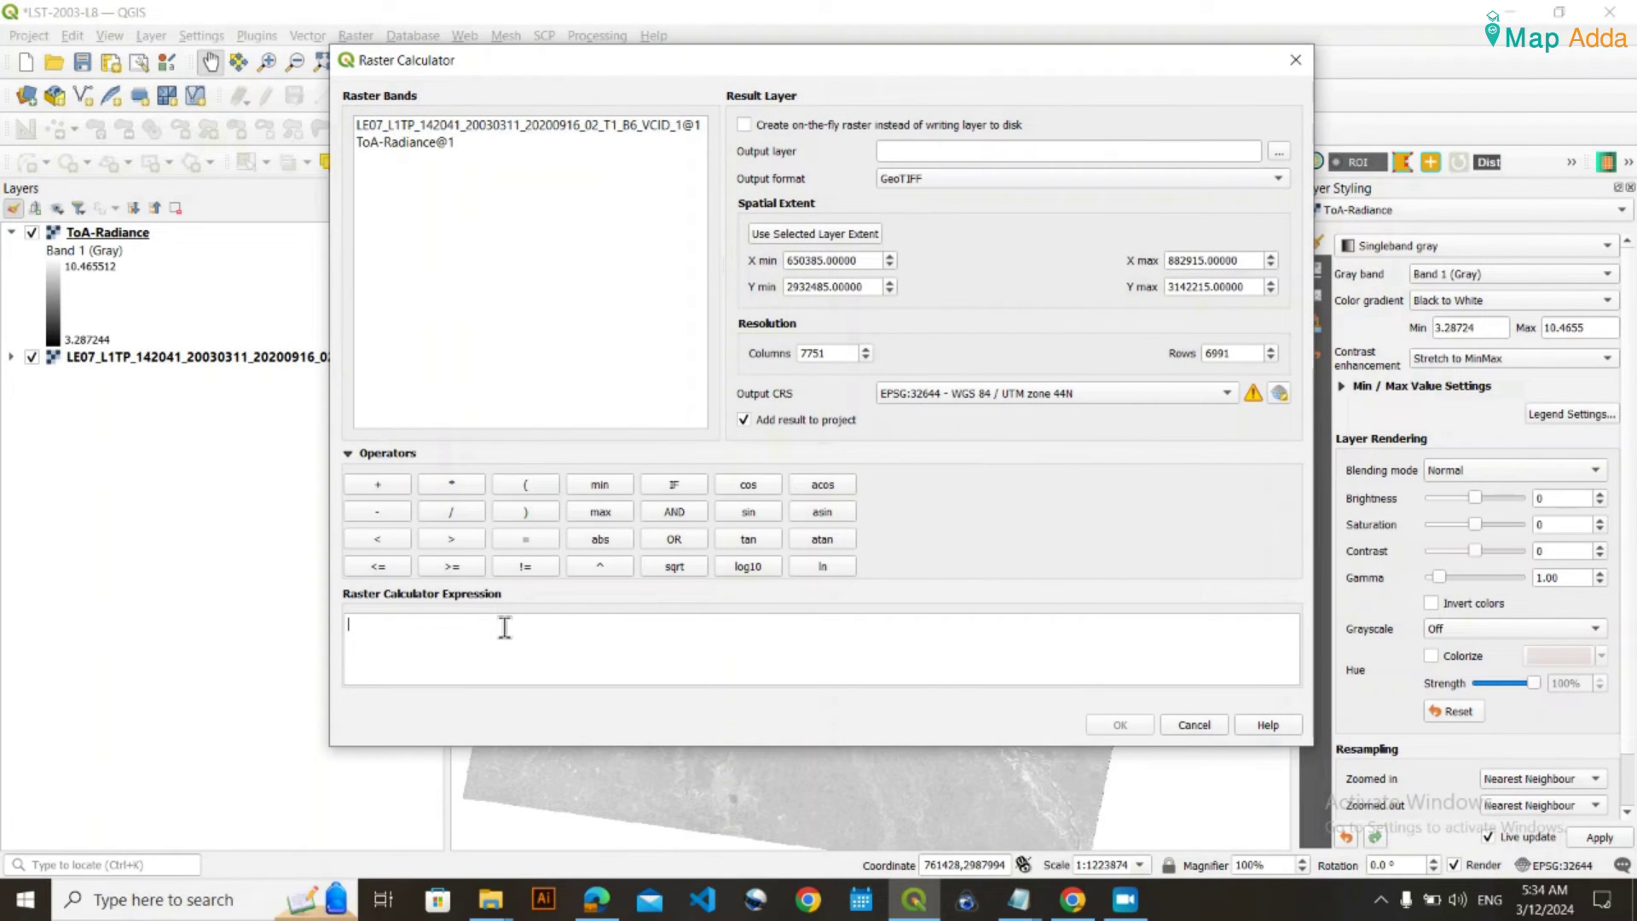
pyautogui.hotkey('ctrl', 'v')
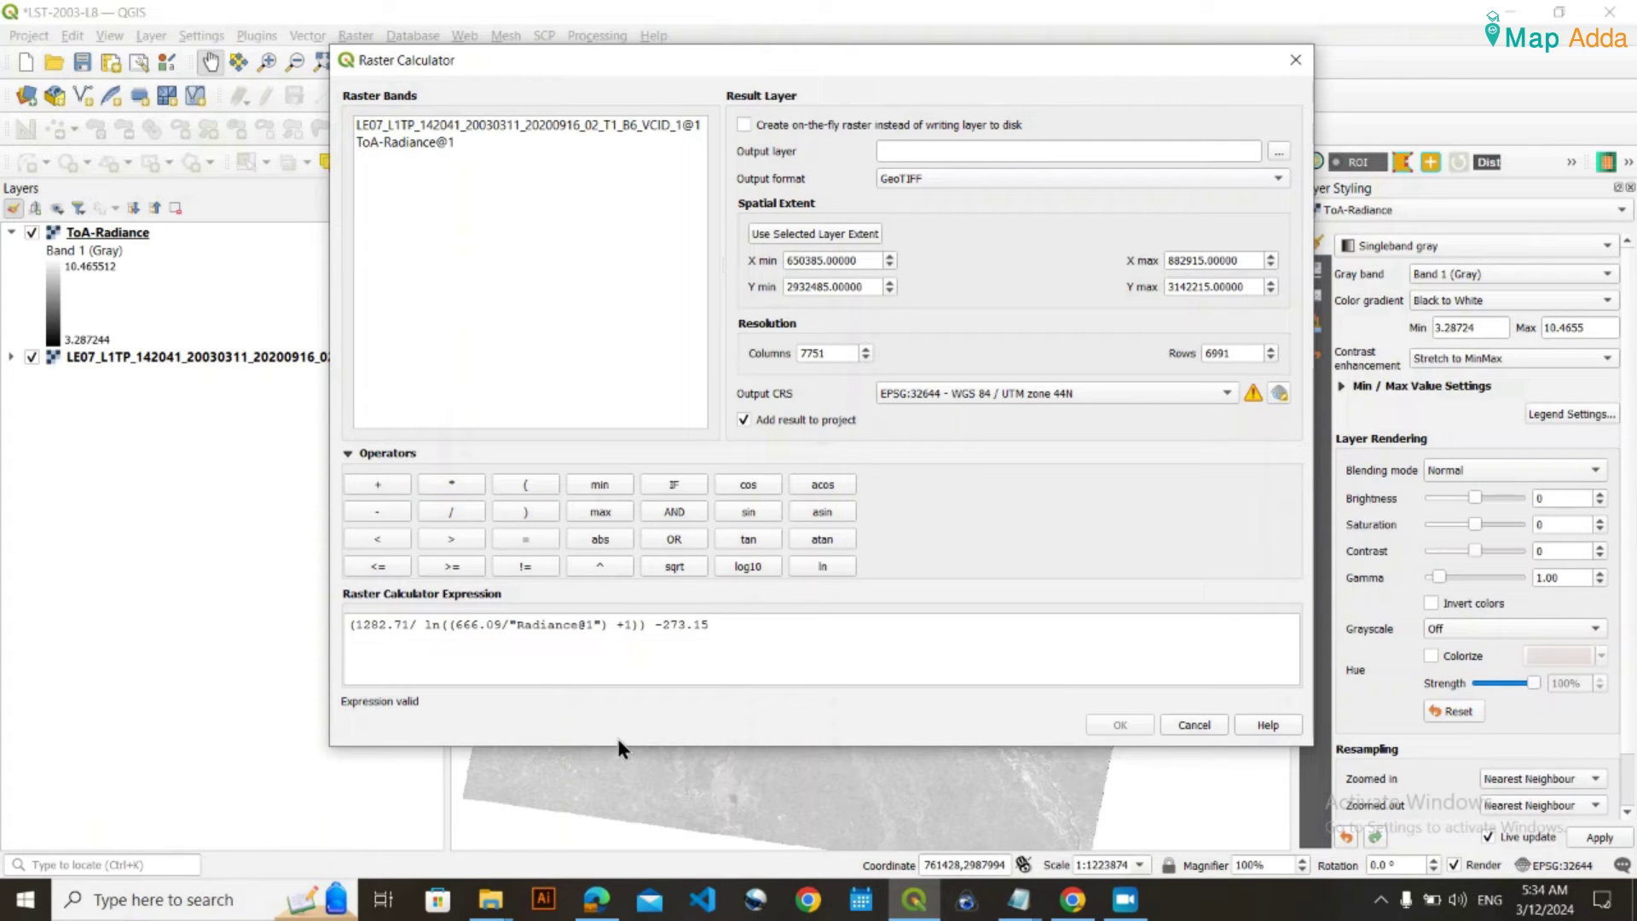
# Replace the layer name with ToA-Radiance@1 so the expression validates, then return to the tutorial
pyautogui.press('BackSpace')
pyautogui.press('BackSpace')
pyautogui.press('BackSpace')
pyautogui.press('BackSpace')
pyautogui.press('BackSpace')
pyautogui.press('BackSpace')
pyautogui.press('BackSpace')
pyautogui.press('BackSpace')
pyautogui.press('BackSpace')
pyautogui.press('BackSpace')
pyautogui.press('BackSpace')
pyautogui.press('BackSpace')
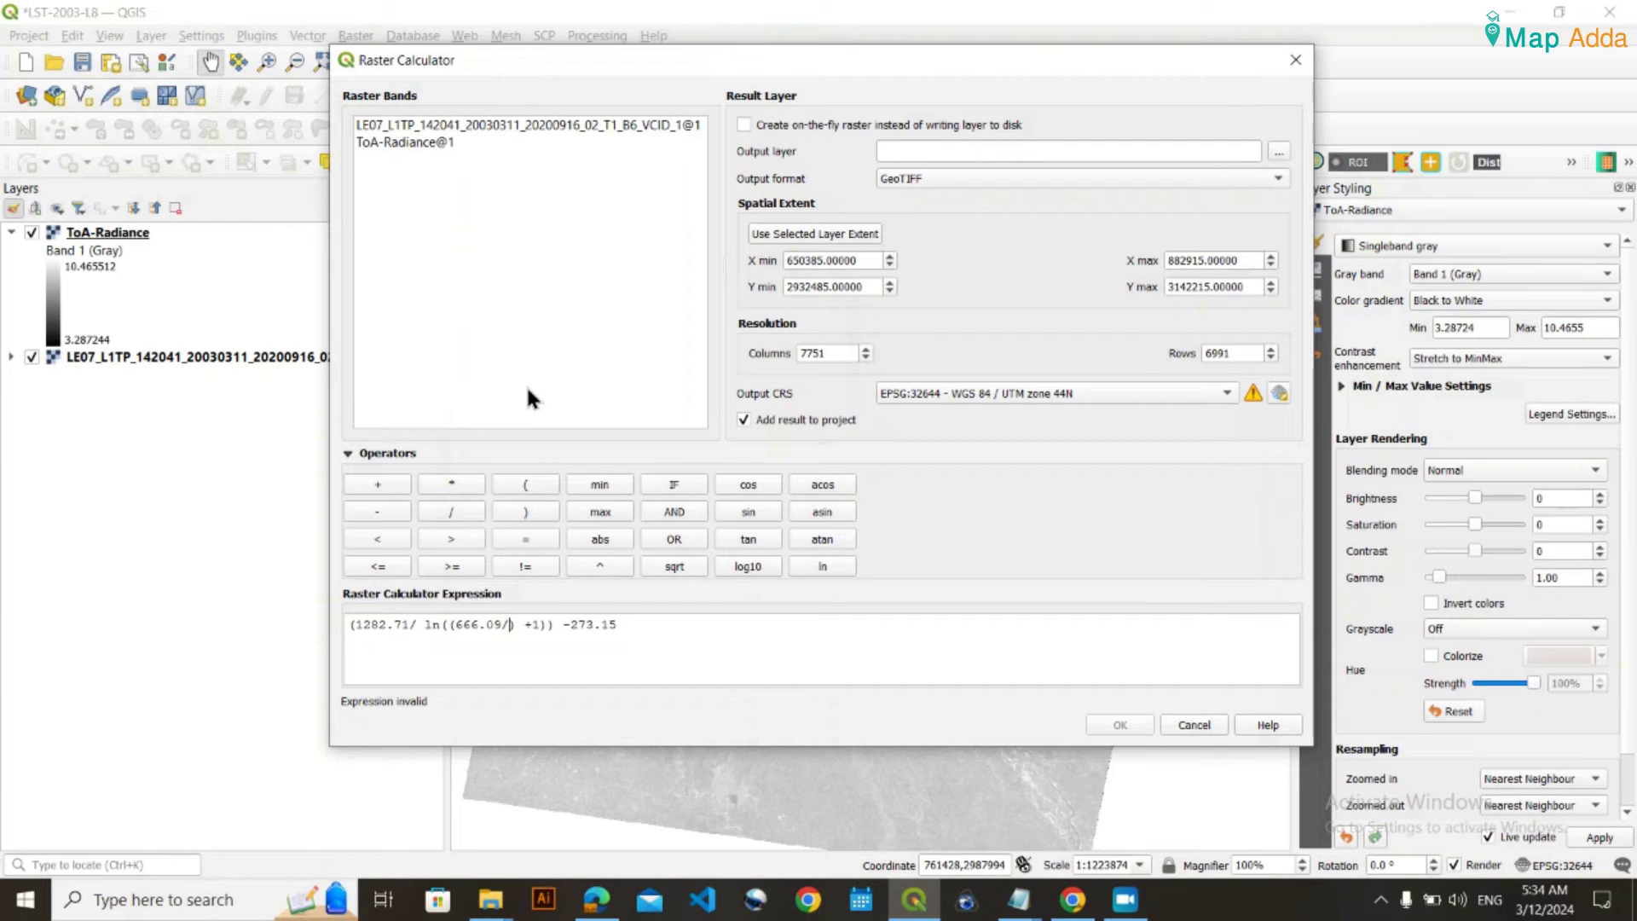
pyautogui.doubleClick(430, 143)
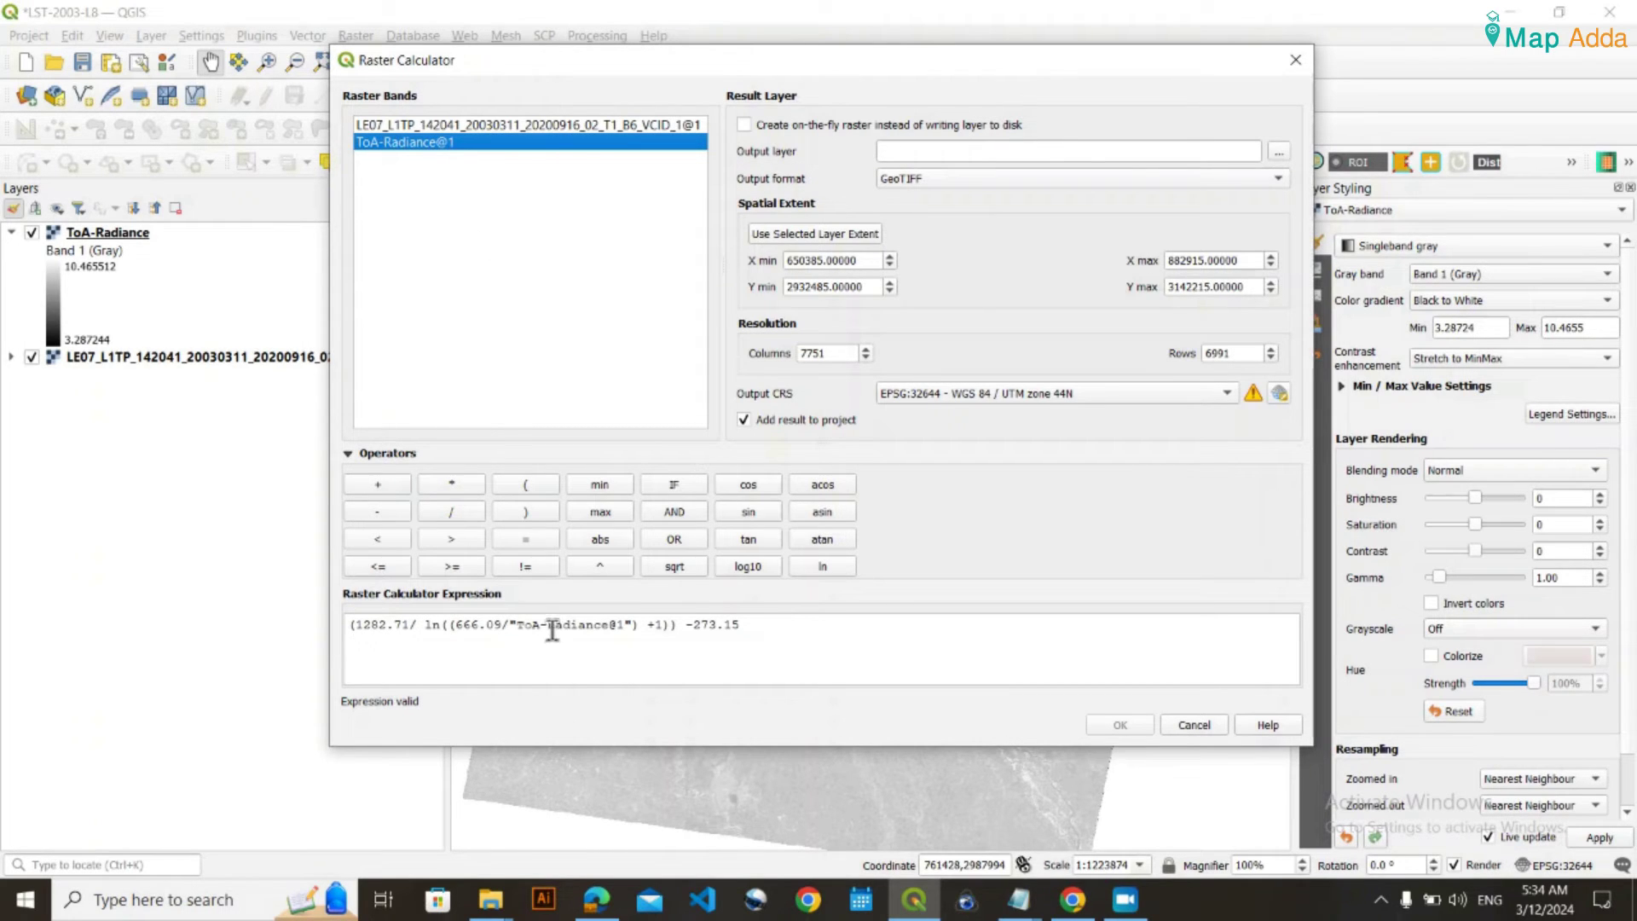
pyautogui.click(793, 629)
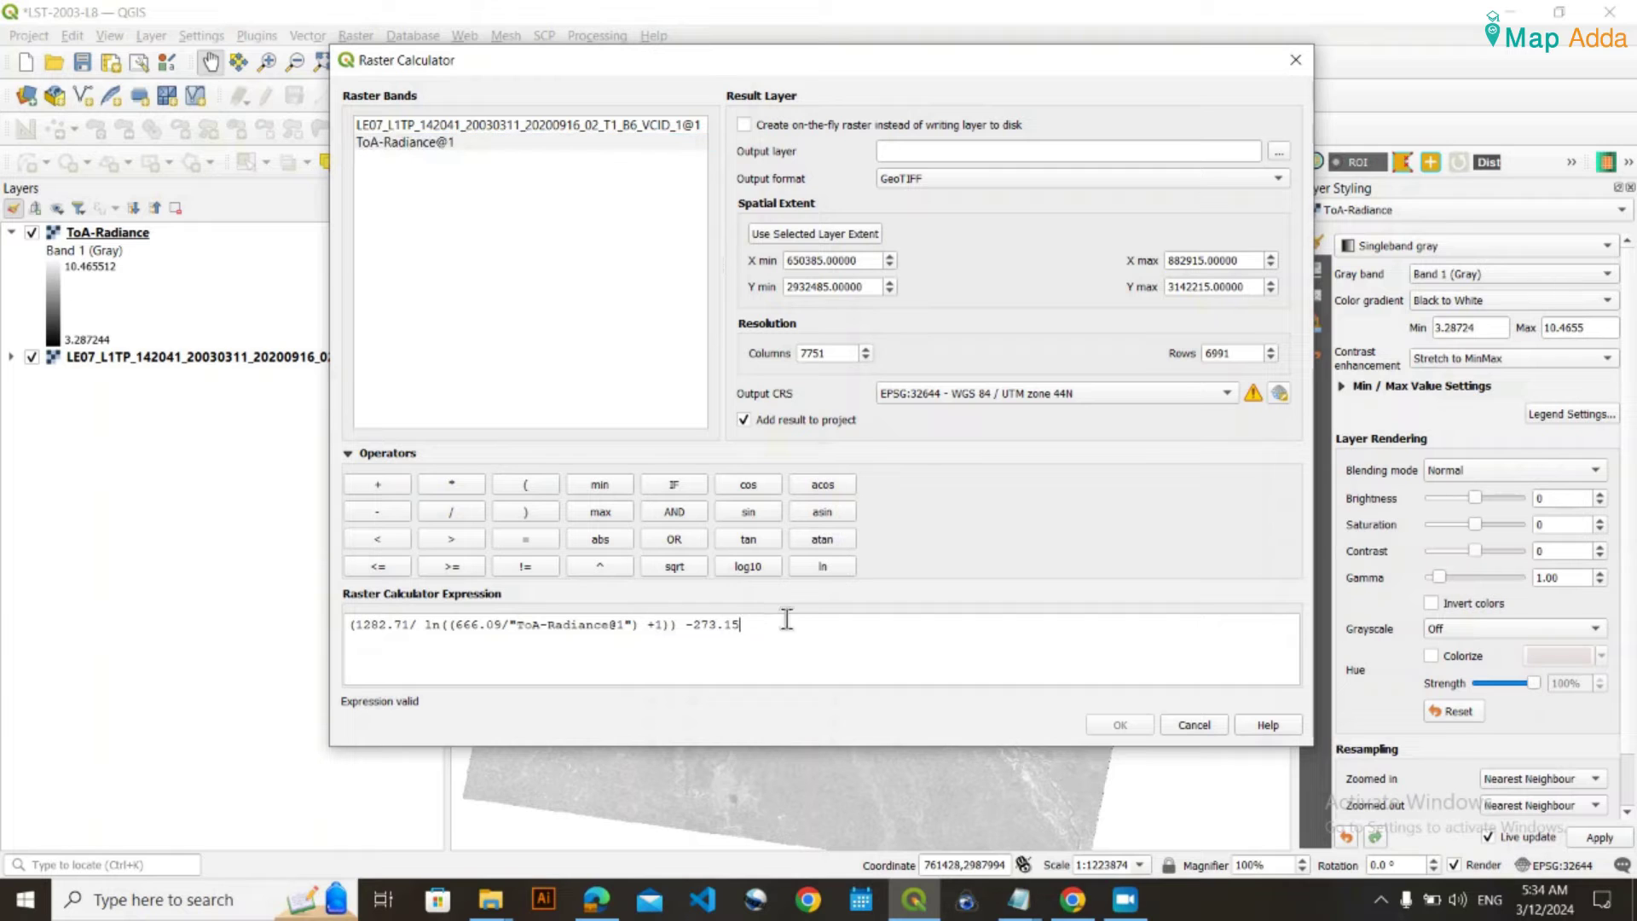
pyautogui.click(1072, 900)
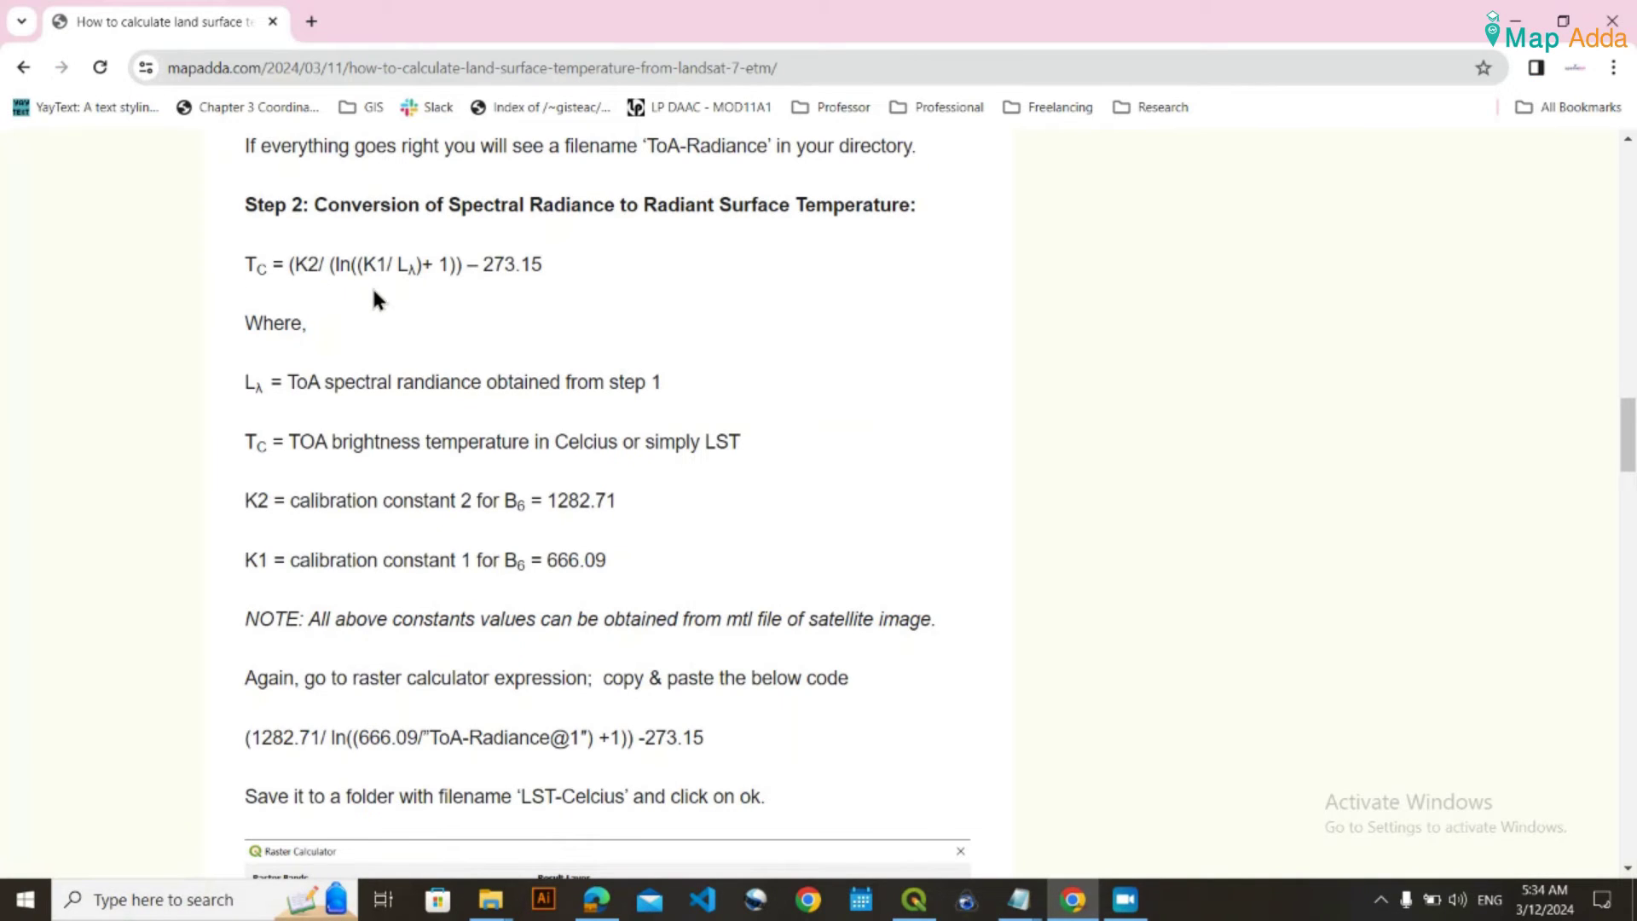
# Review the tutorial's Step 1 and Step 2 temperature formula and constants, then return to the Raster Calculator
pyautogui.scroll(1, 494, 278)
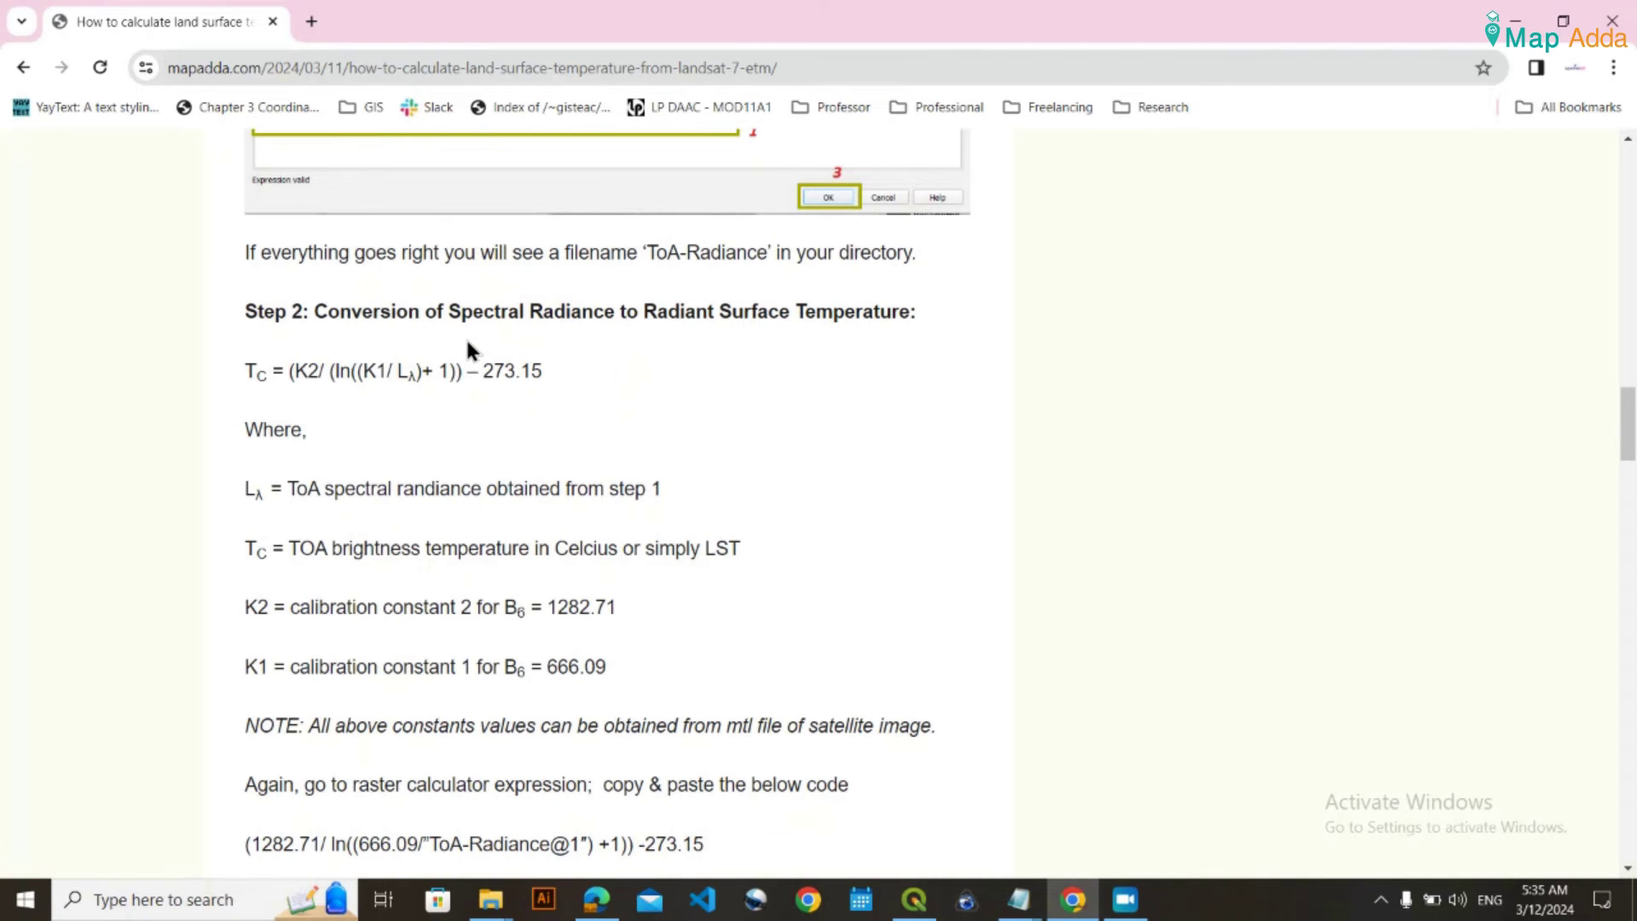
pyautogui.scroll(5, 467, 332)
pyautogui.scroll(2, 498, 321)
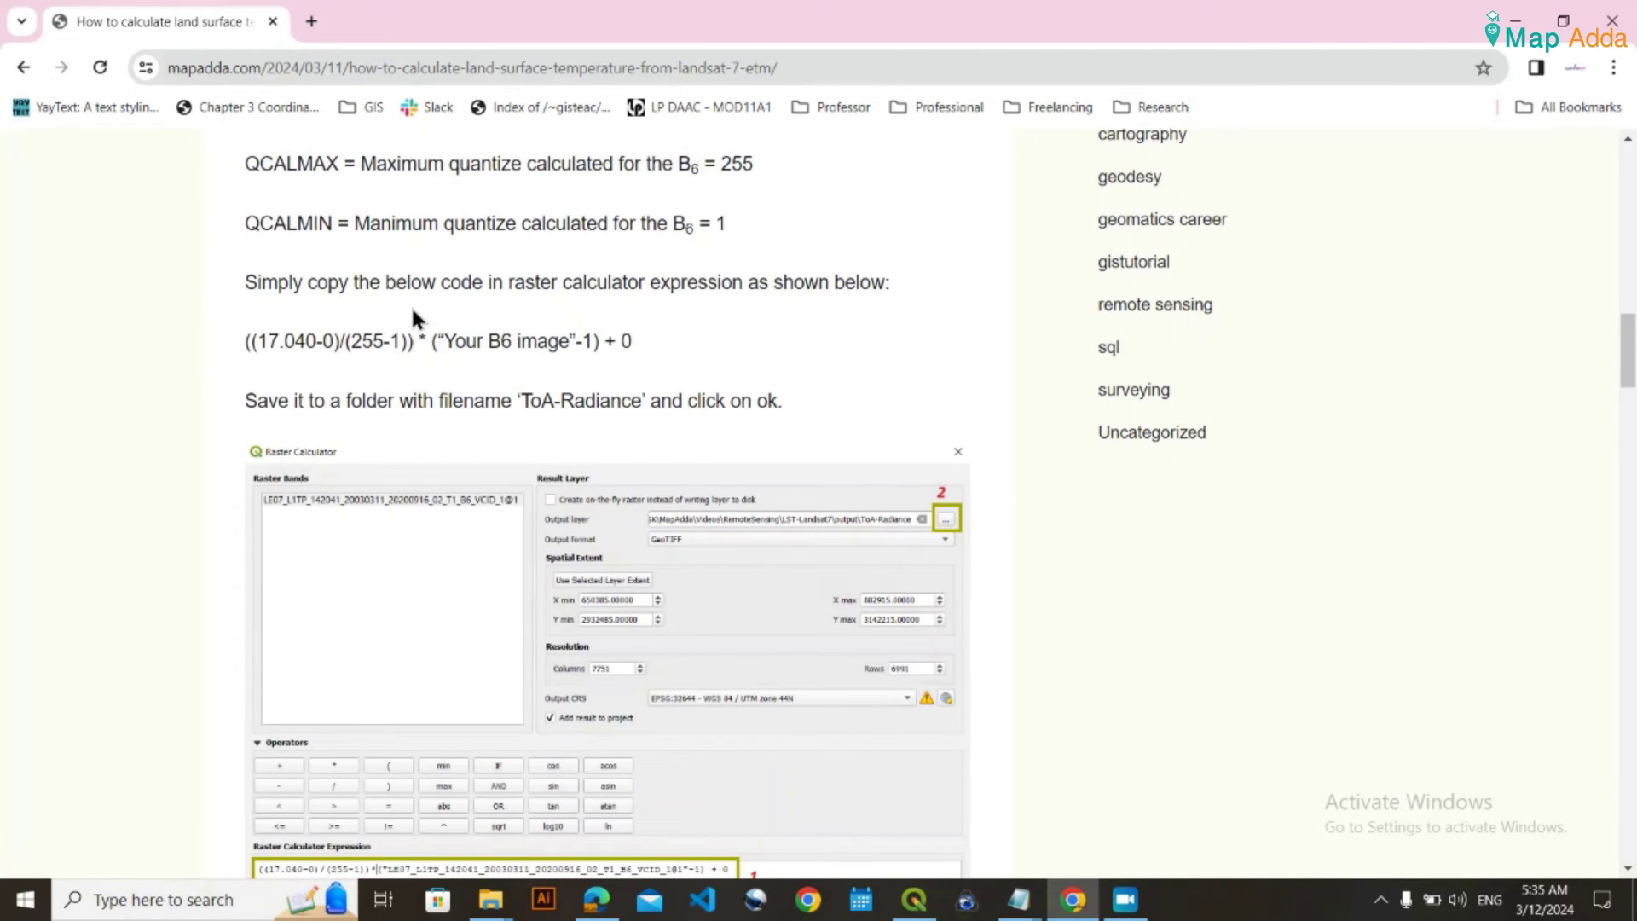
pyautogui.scroll(-4, 568, 465)
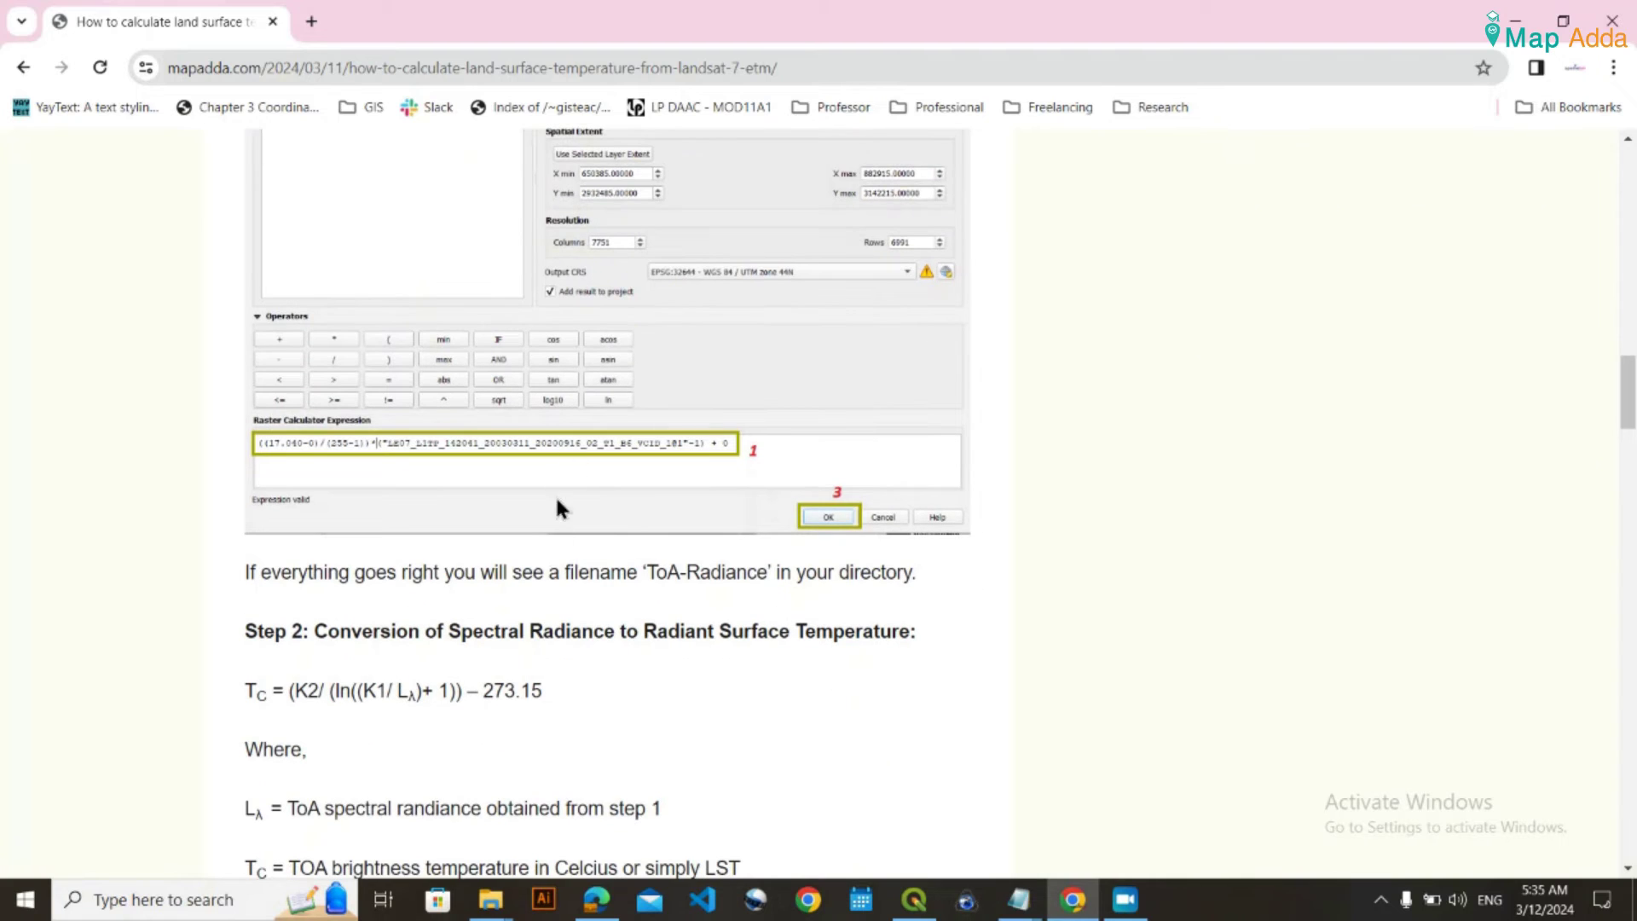
pyautogui.scroll(-1, 731, 631)
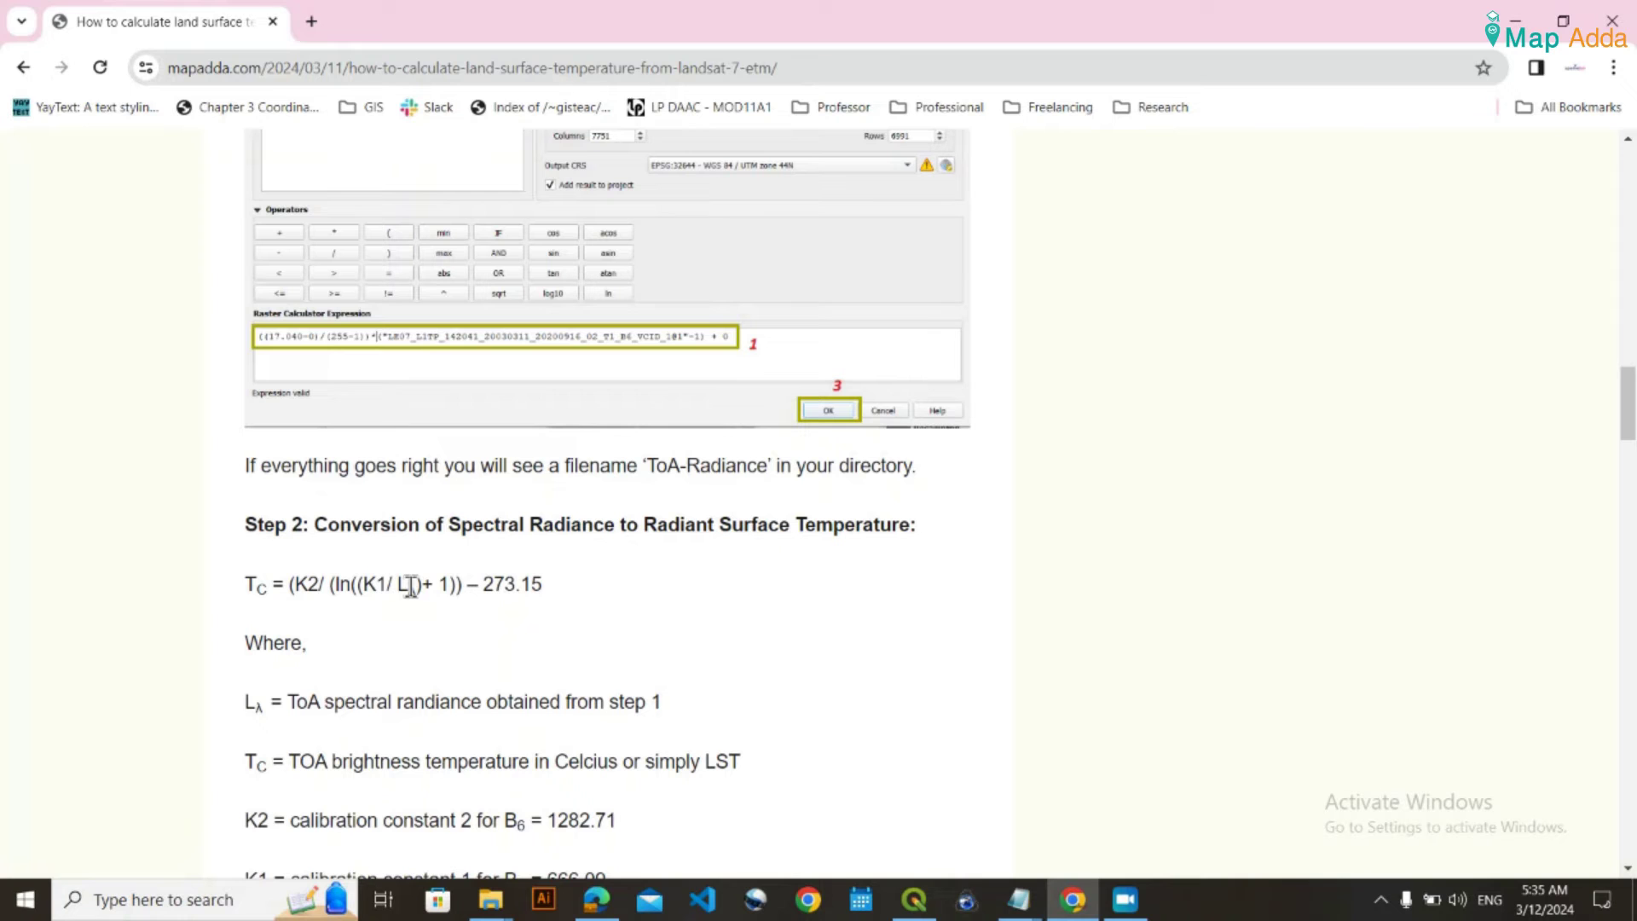
pyautogui.moveTo(914, 900)
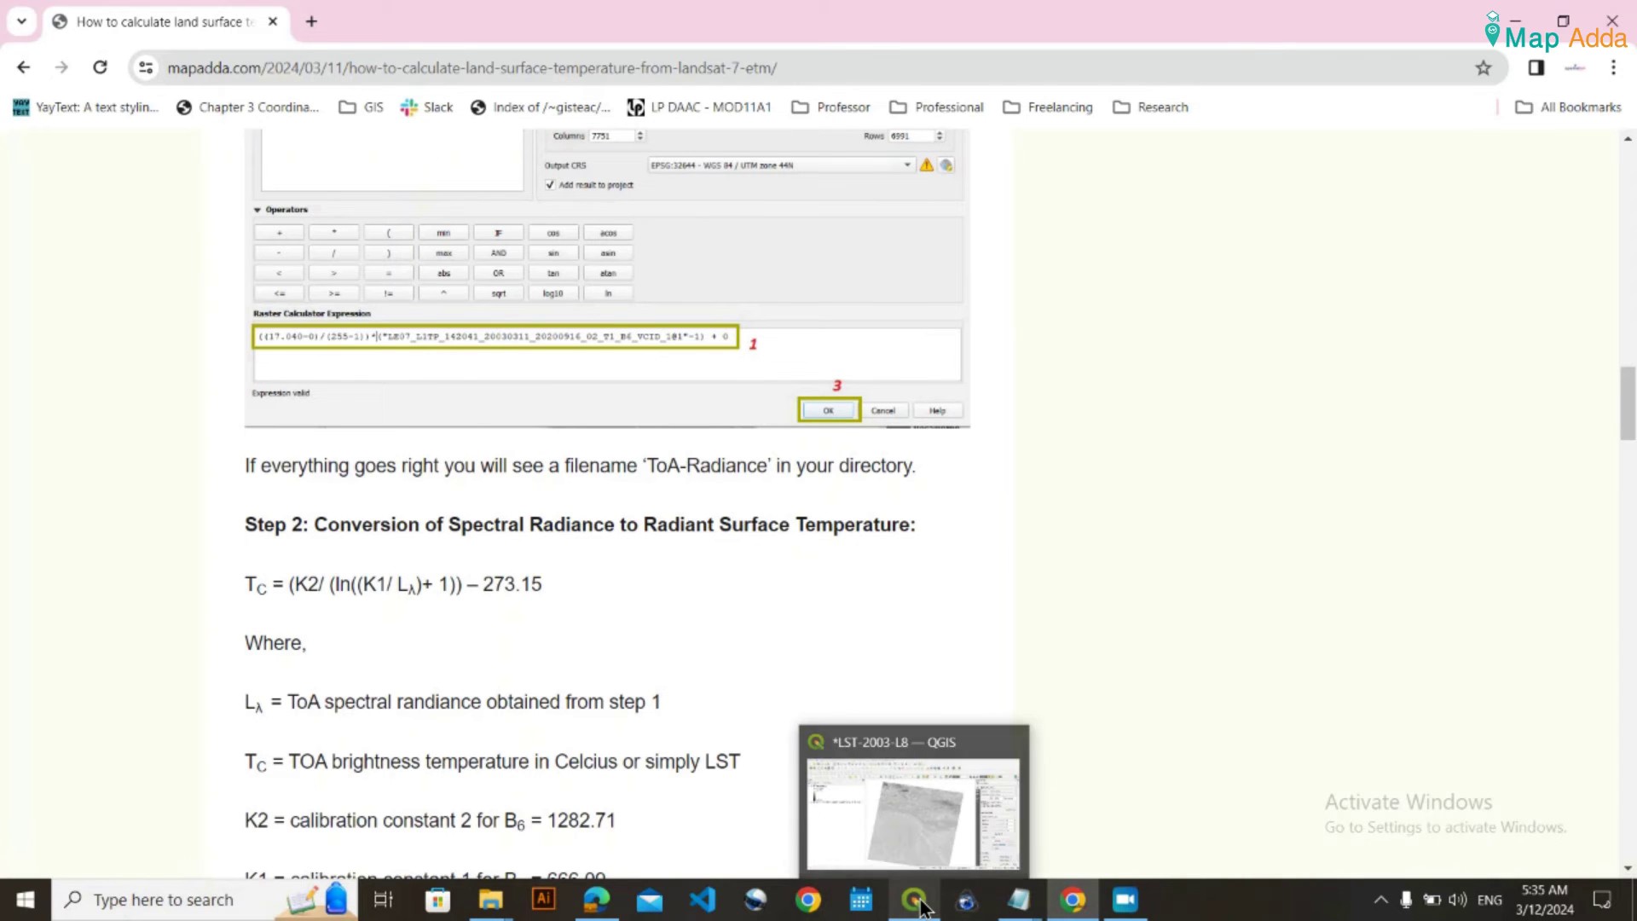
pyautogui.click(938, 808)
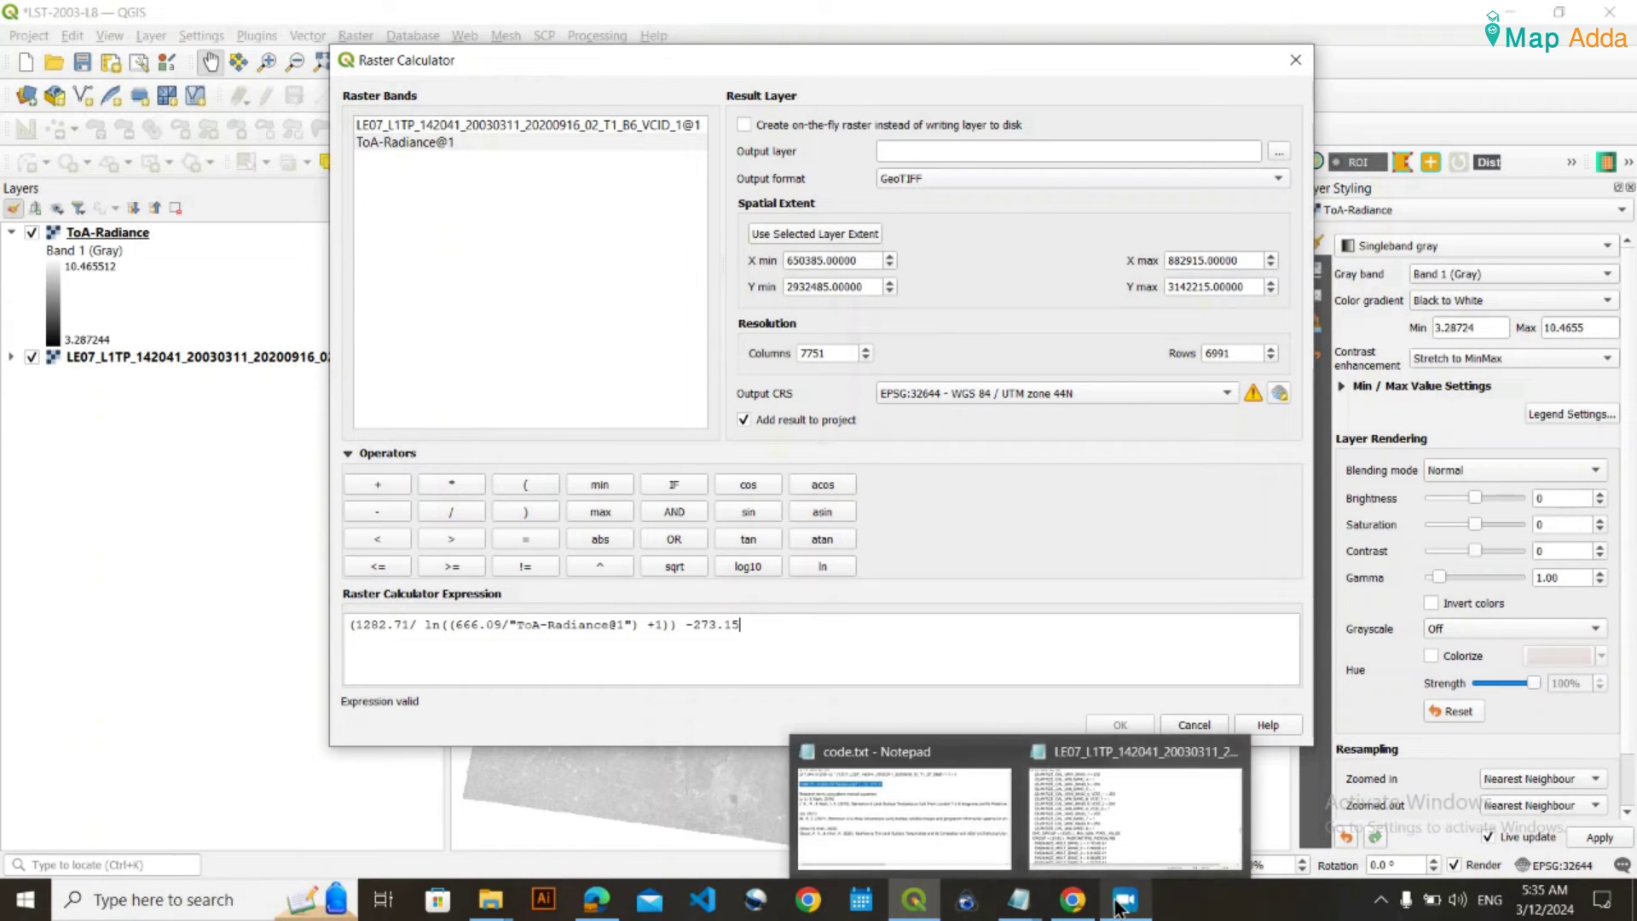
# Bring the Map Adda tutorial page forward in Chrome, then call up the open Notepad windows
pyautogui.moveTo(1073, 899)
pyautogui.click(1071, 811)
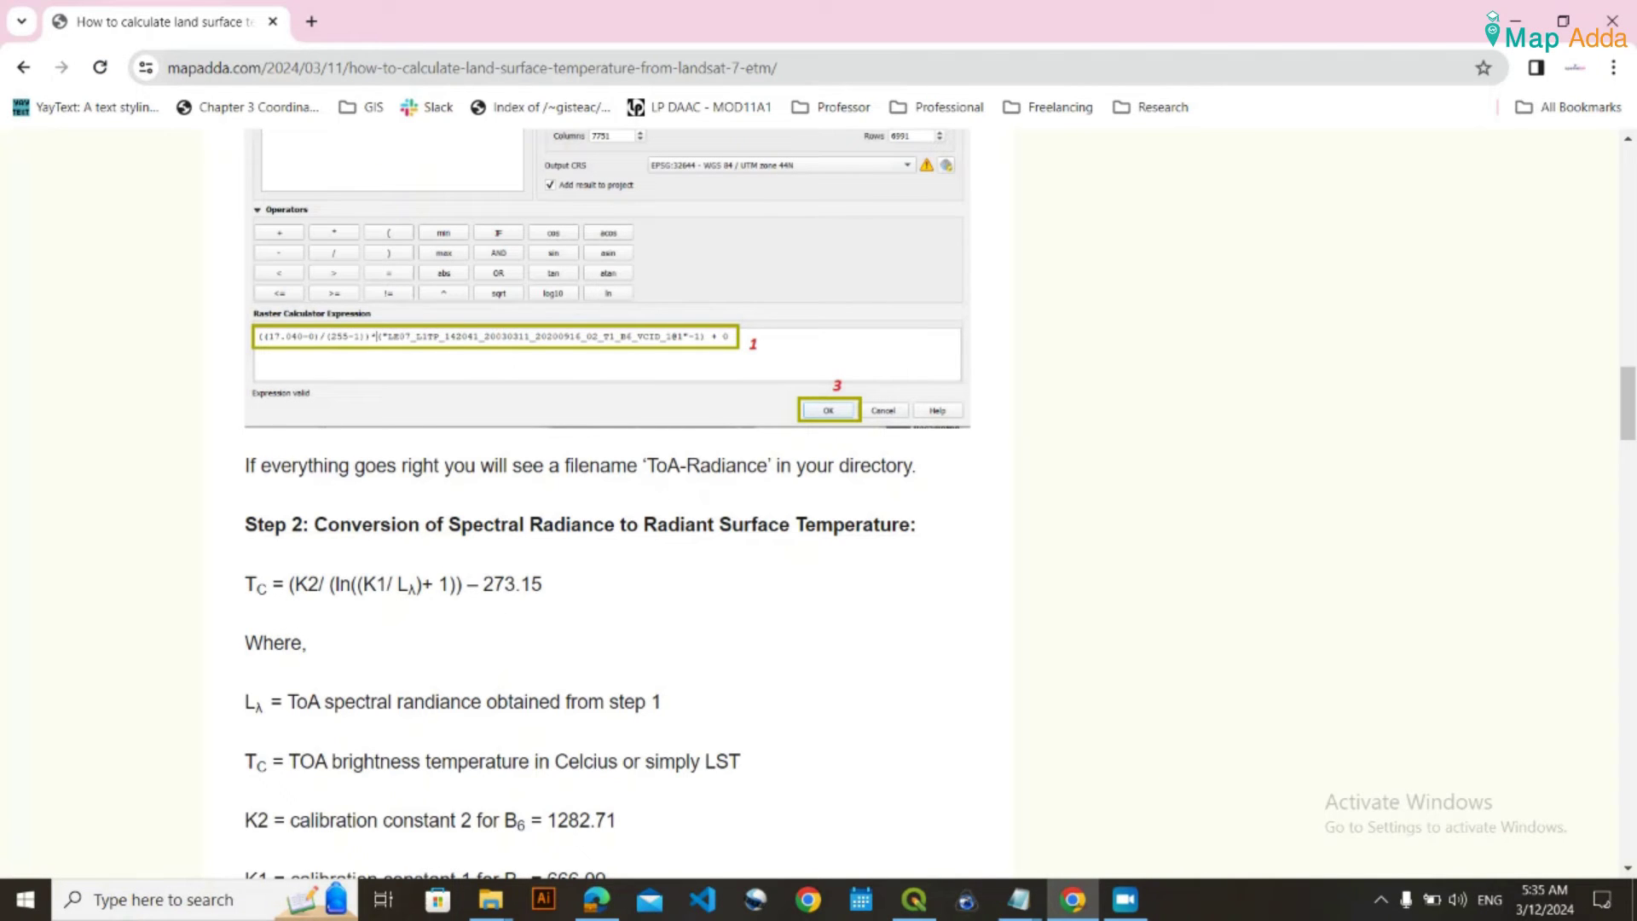
pyautogui.click(1016, 899)
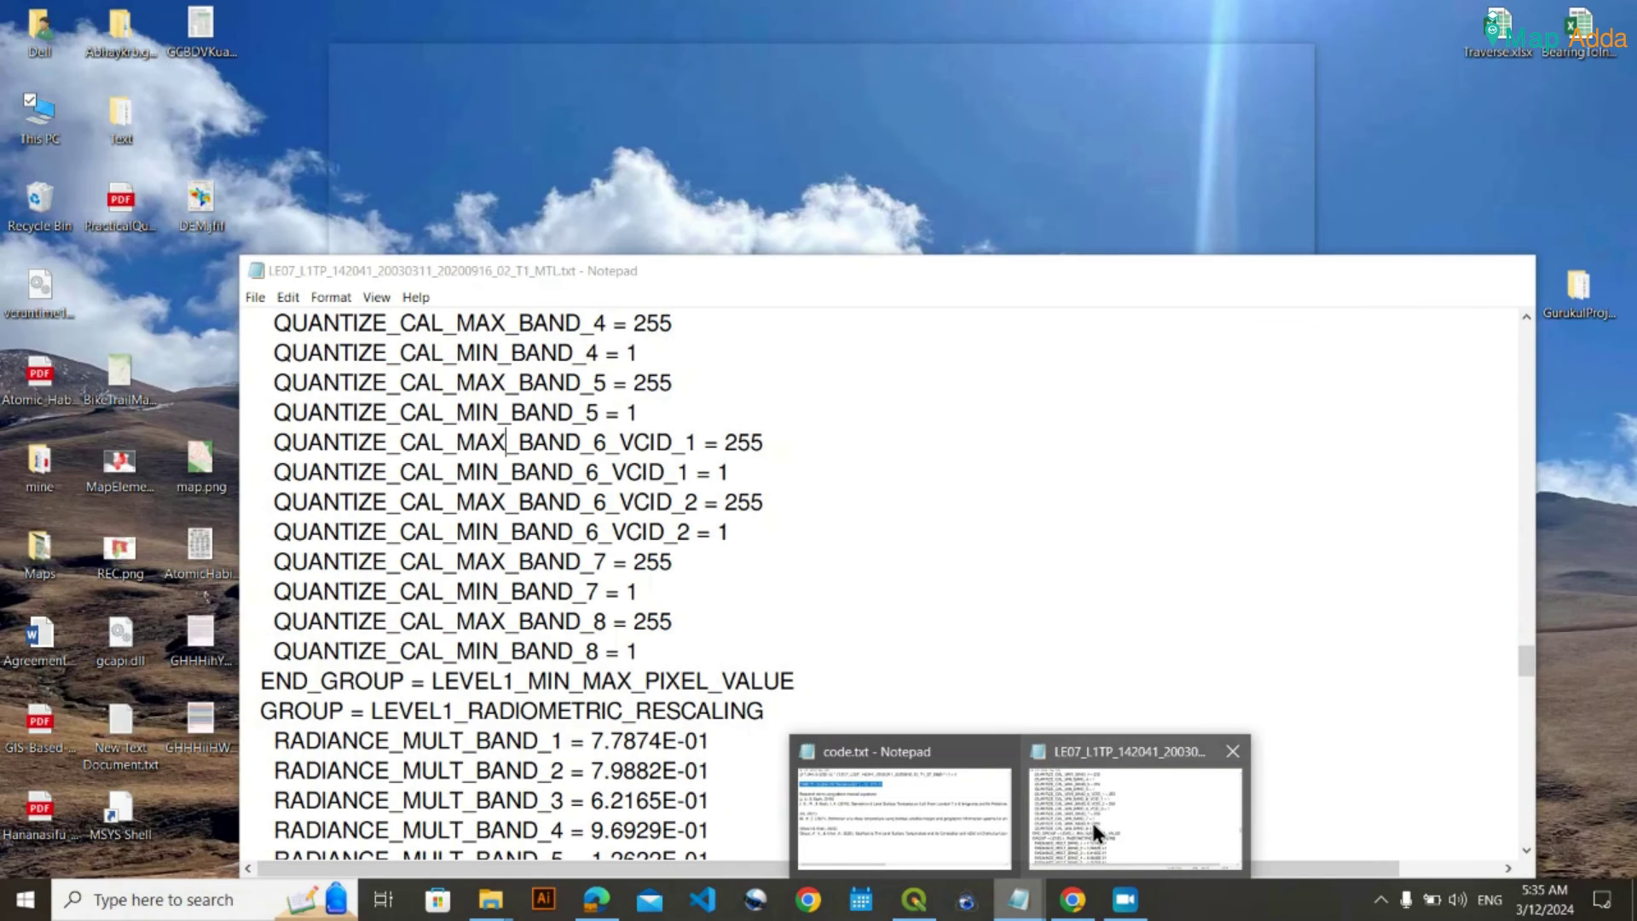
# Bring the MTL metadata file forward and scroll to LEVEL1_THERMAL_CONSTANTS
pyautogui.click(1091, 821)
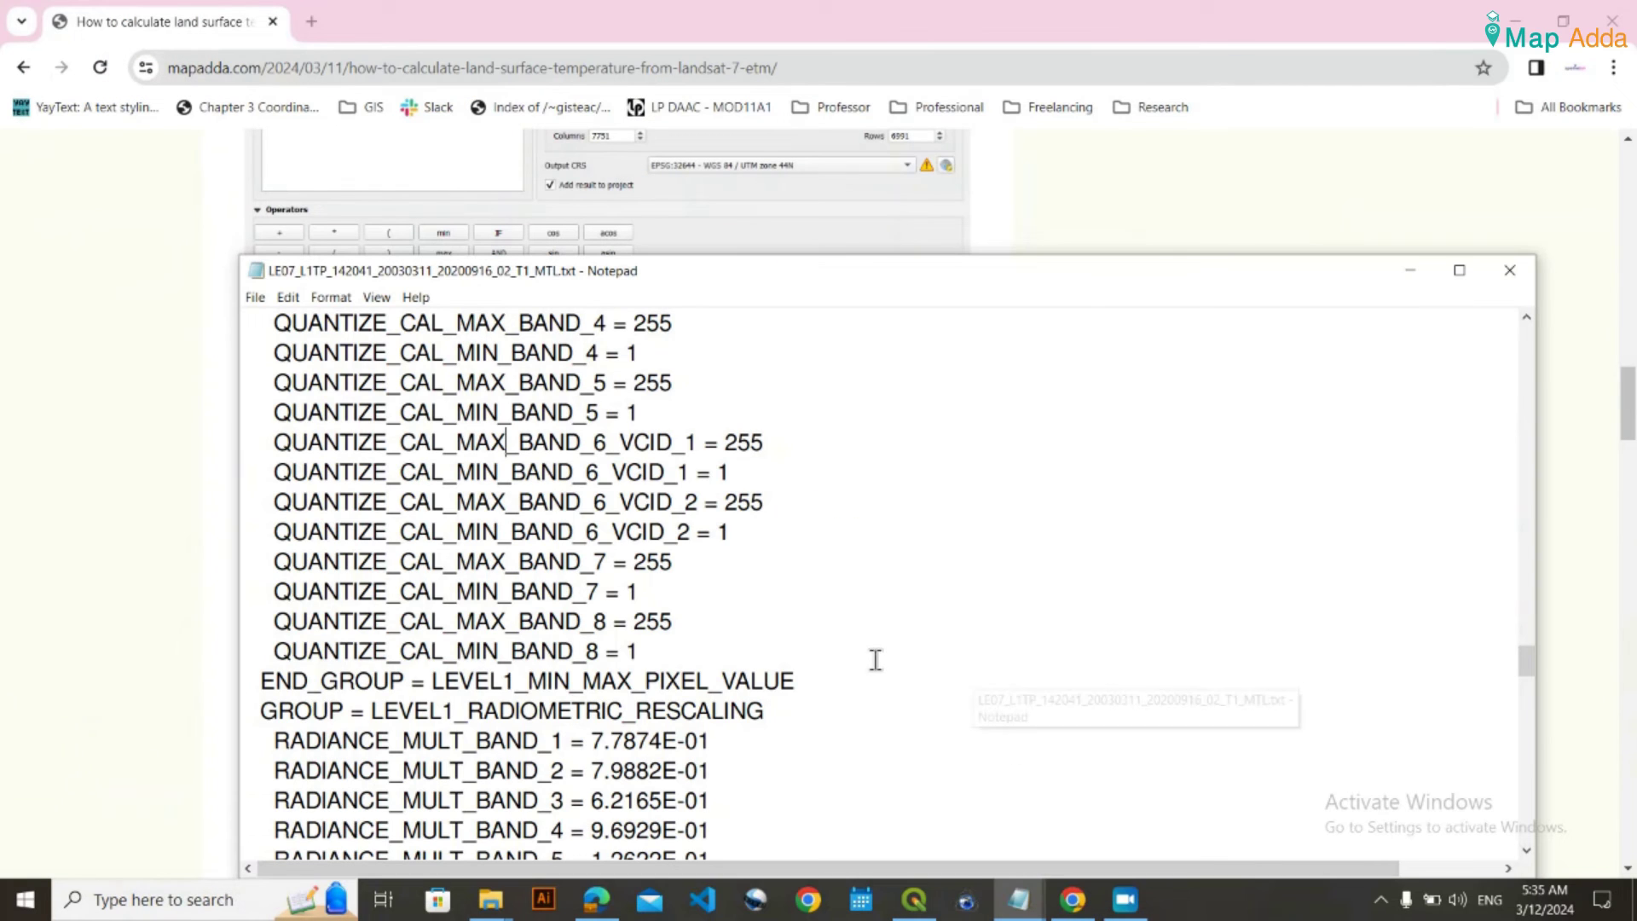
pyautogui.scroll(-20, 875, 659)
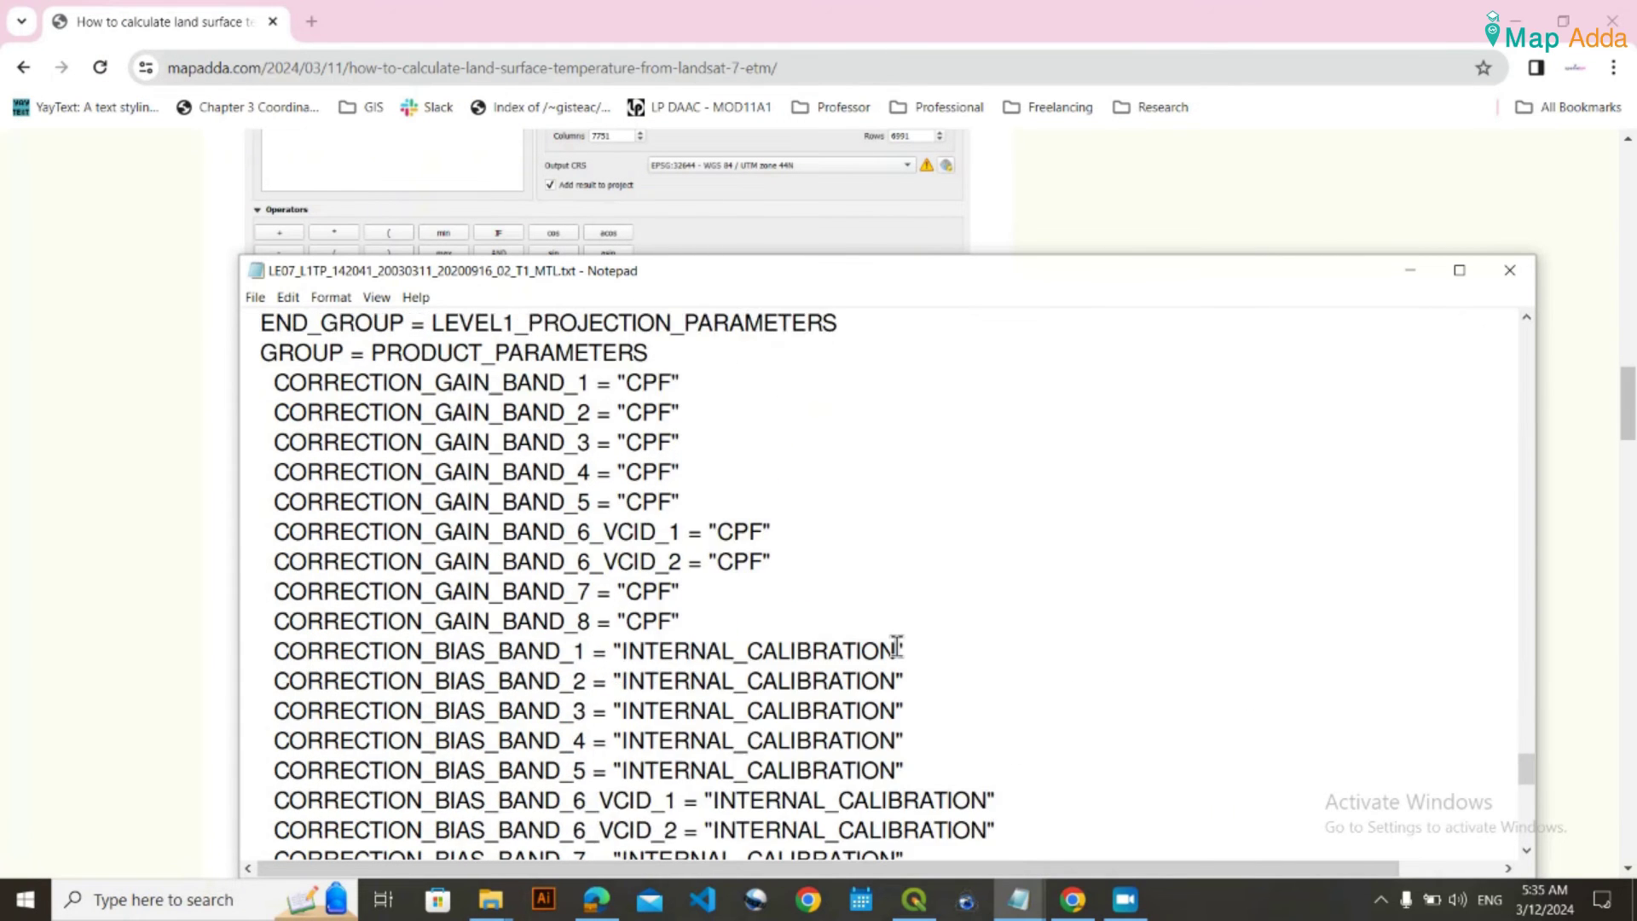
pyautogui.scroll(-11, 900, 644)
pyautogui.scroll(8, 905, 641)
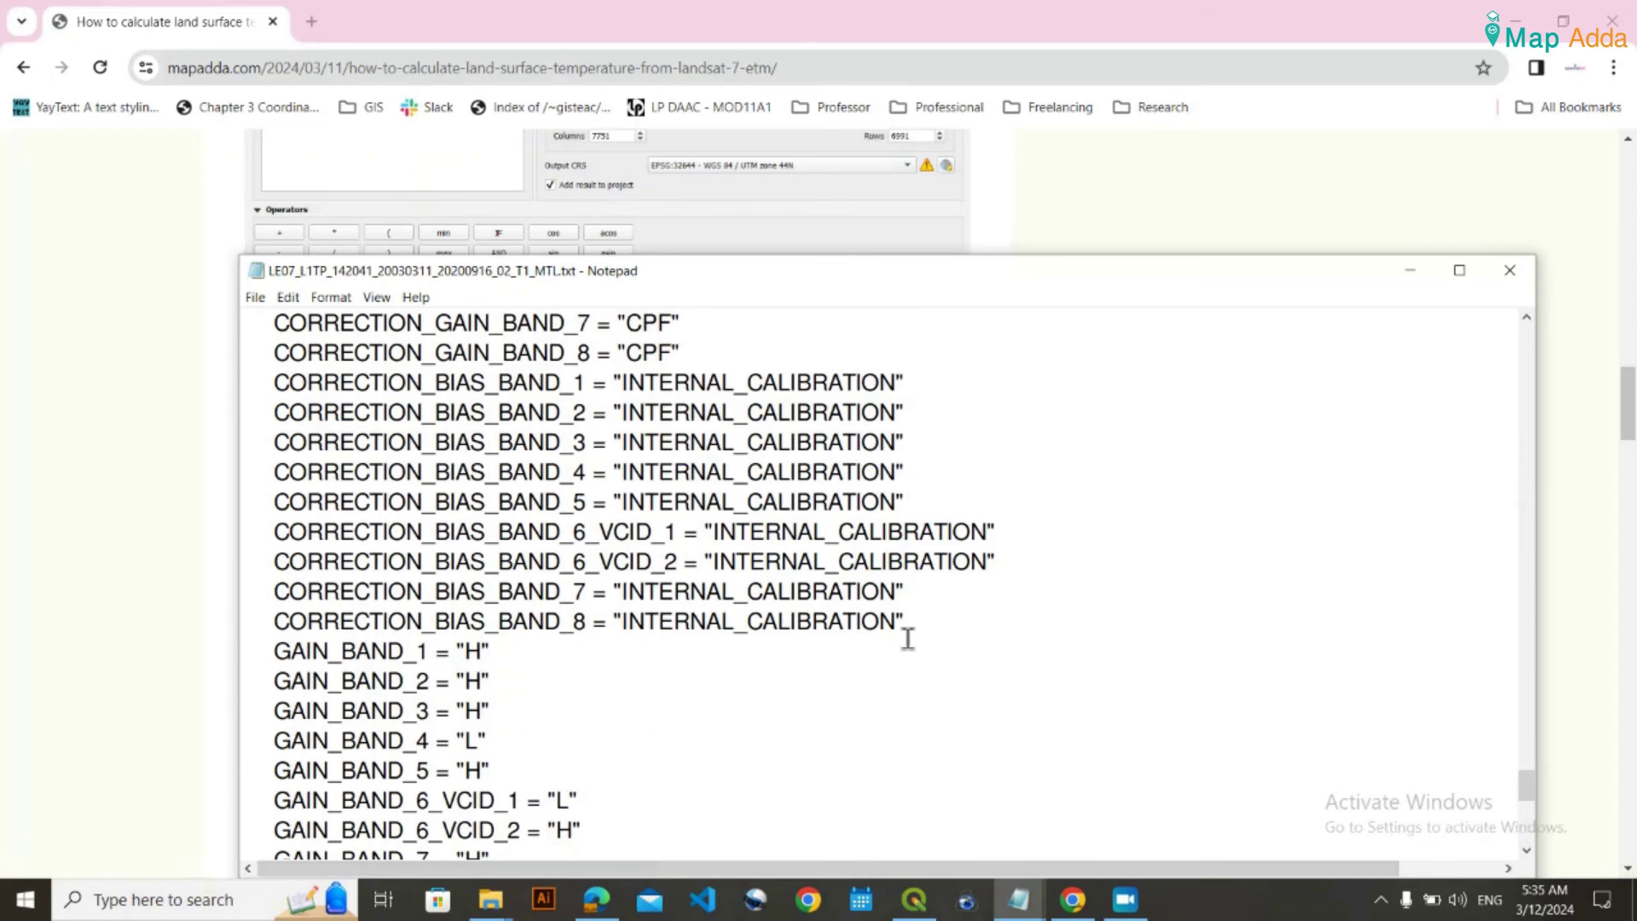
pyautogui.scroll(2, 908, 638)
pyautogui.scroll(4, 909, 637)
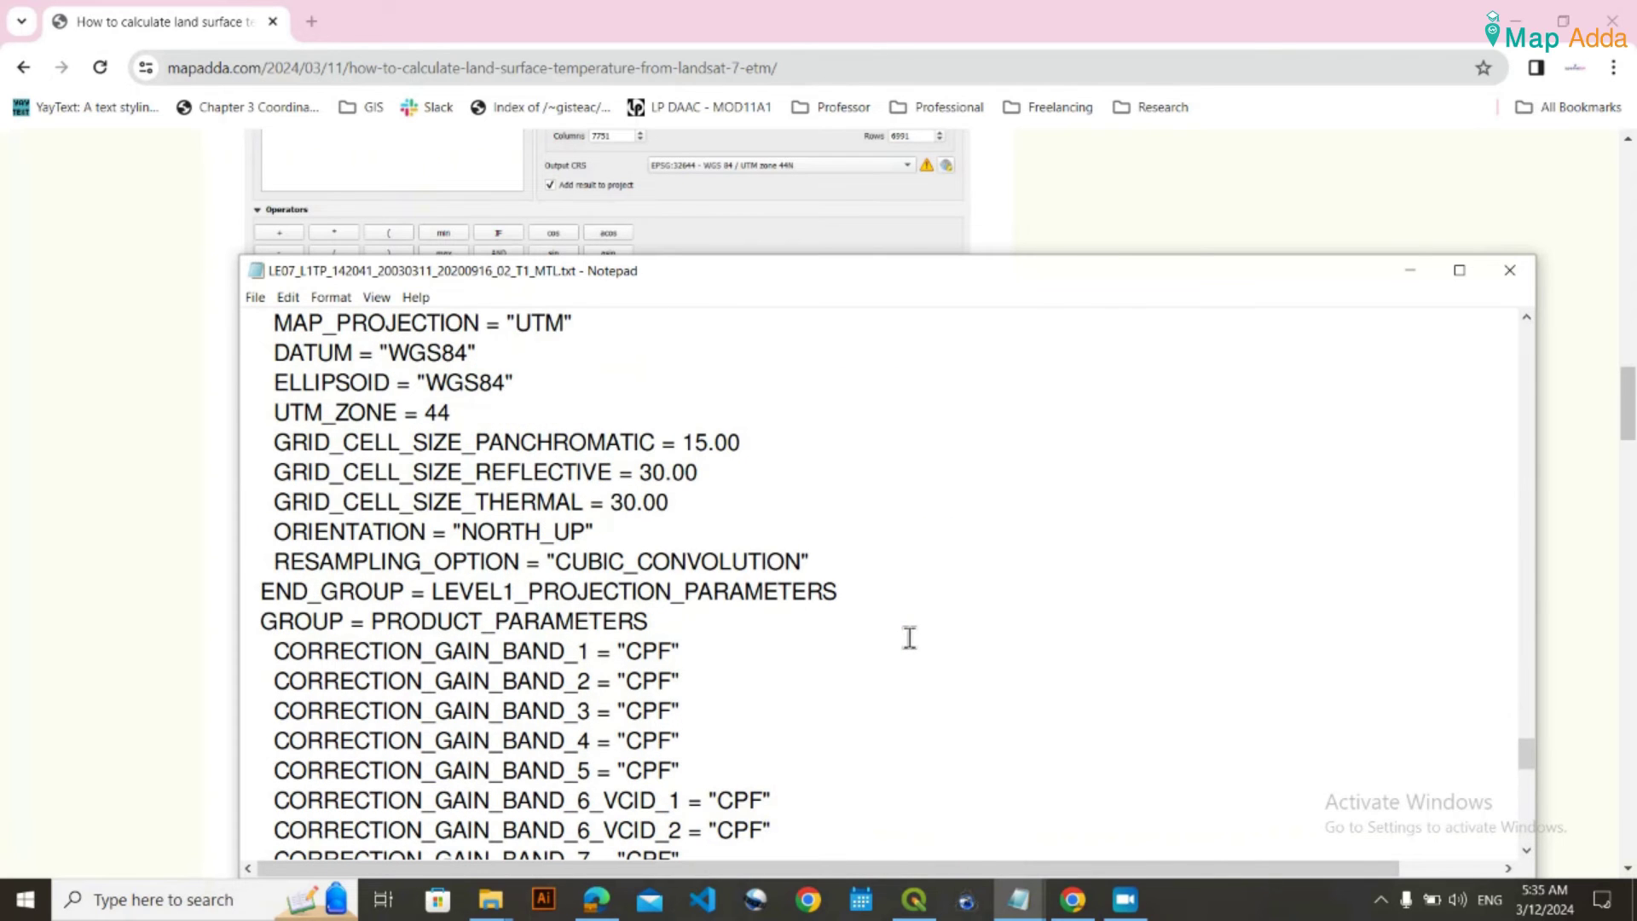
pyautogui.scroll(1, 909, 638)
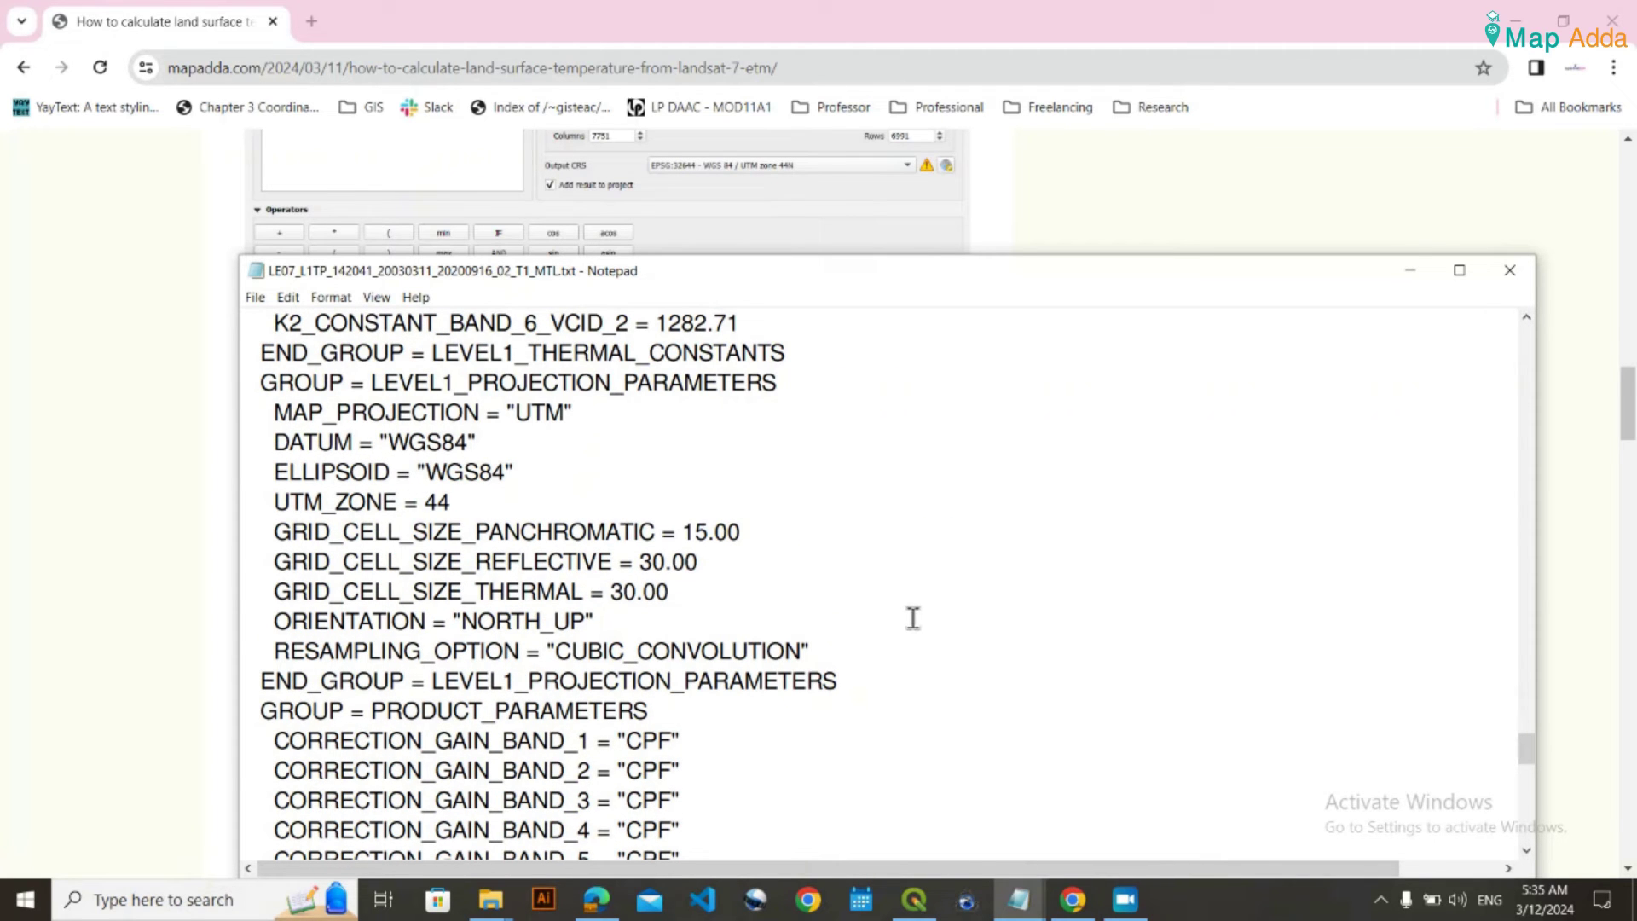
pyautogui.scroll(3, 912, 613)
pyautogui.scroll(-1, 921, 610)
pyautogui.scroll(1, 902, 600)
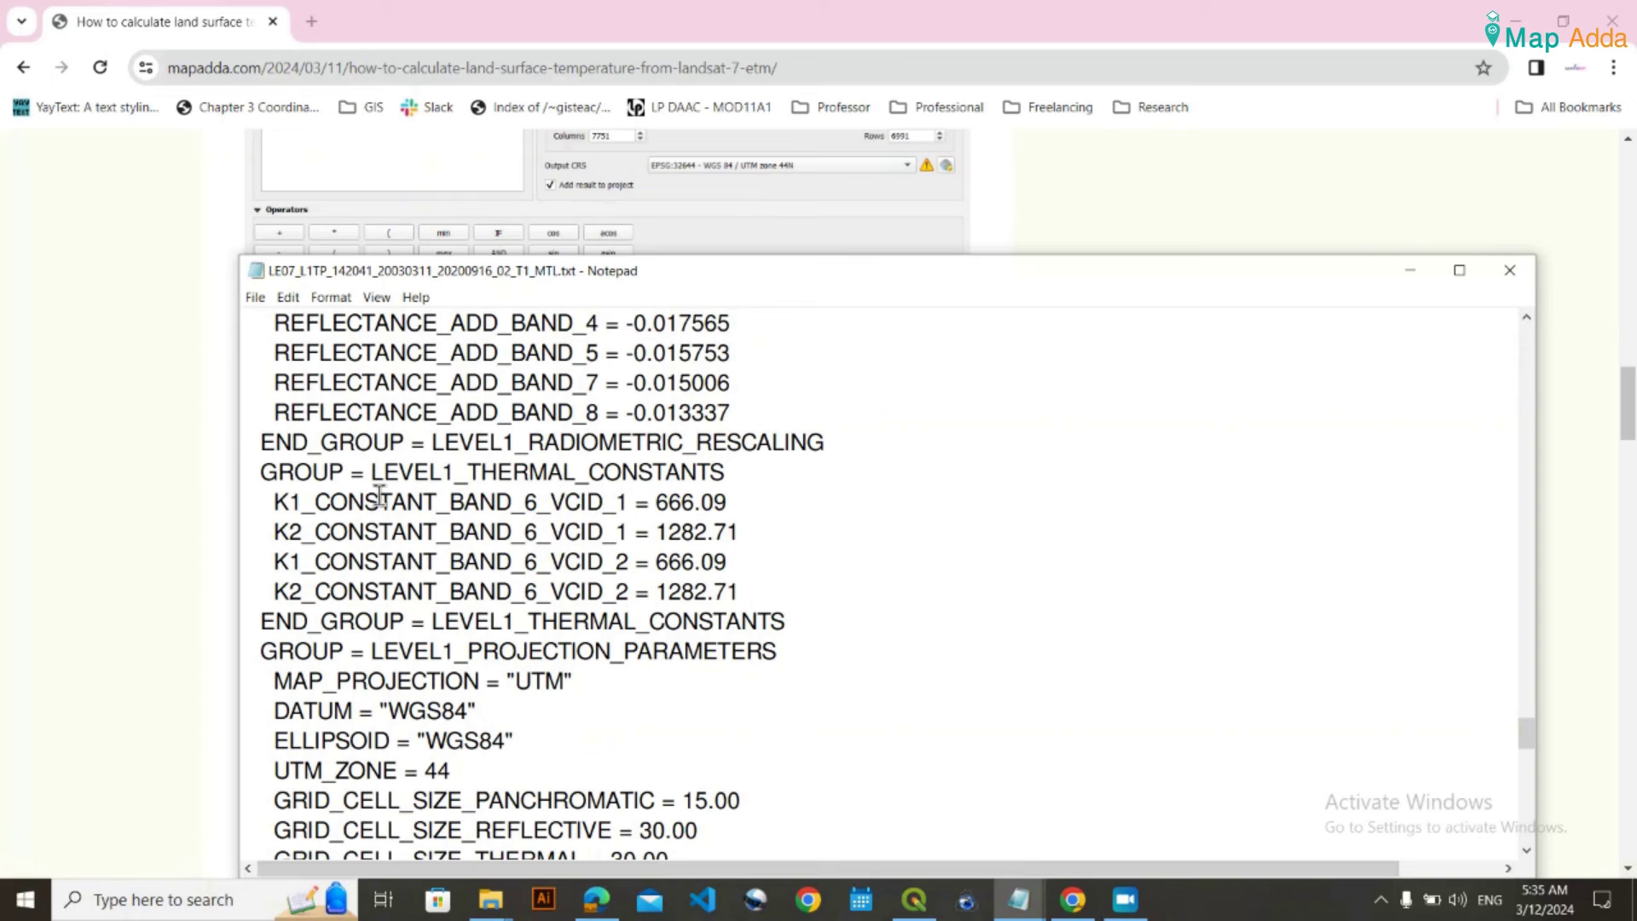
# Highlight the band 6 constants K2 = 1282.71 and K1 = 666.09, then minimize Notepad
pyautogui.moveTo(268, 530); pyautogui.dragTo(639, 535)
pyautogui.click(712, 535)
pyautogui.moveTo(749, 535); pyautogui.dragTo(662, 534)
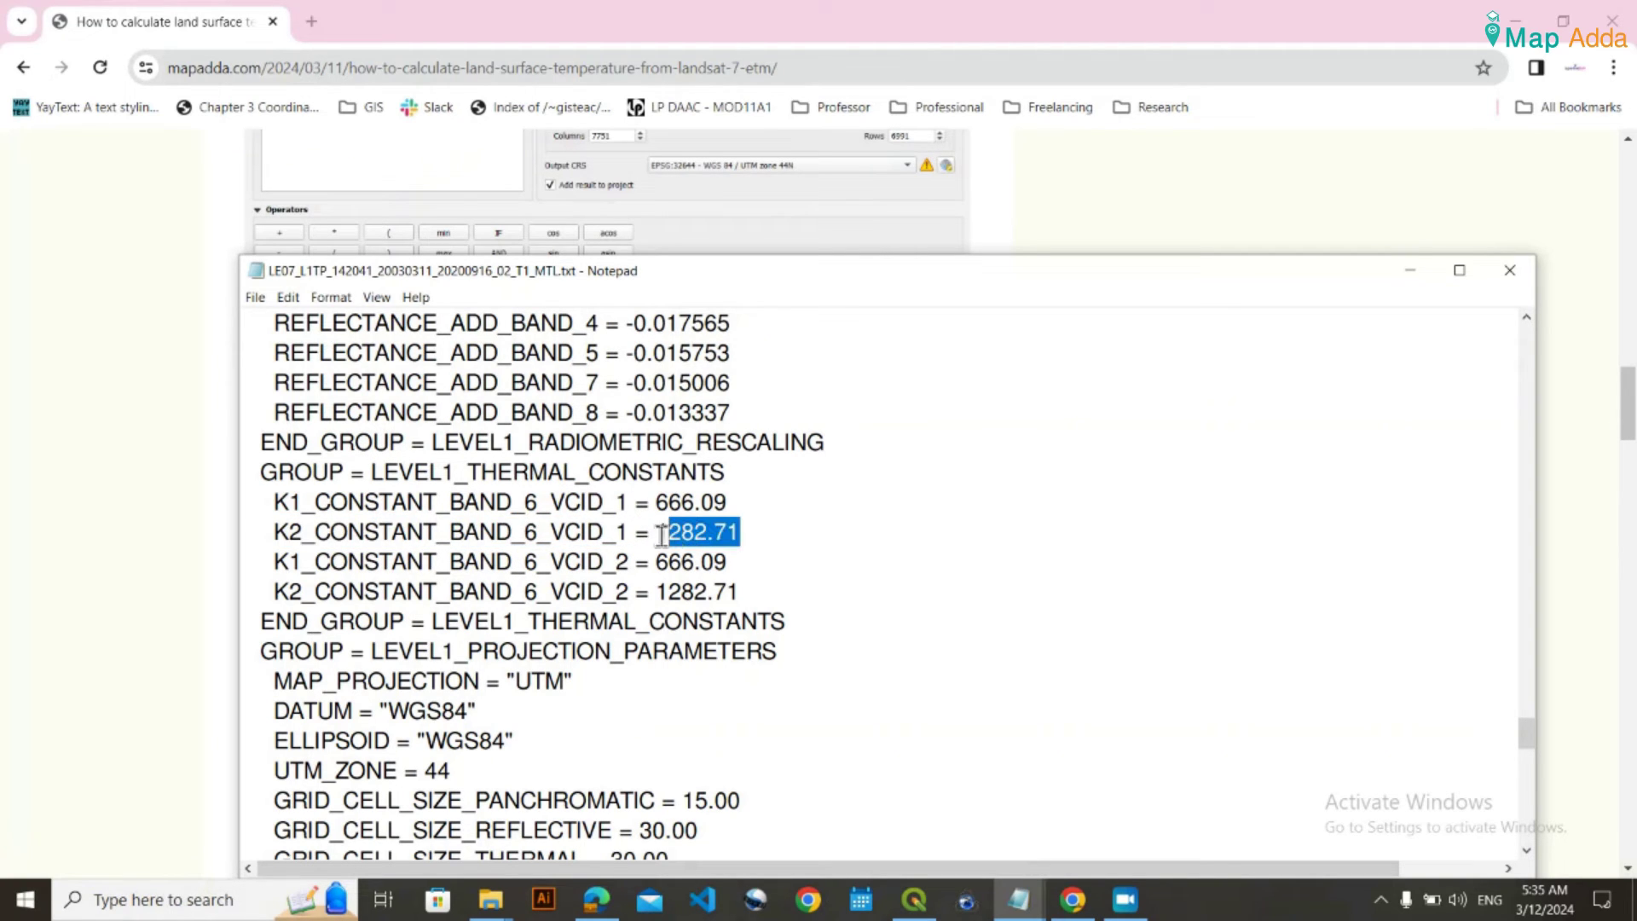
pyautogui.click(484, 505)
pyautogui.moveTo(759, 504); pyautogui.dragTo(476, 504)
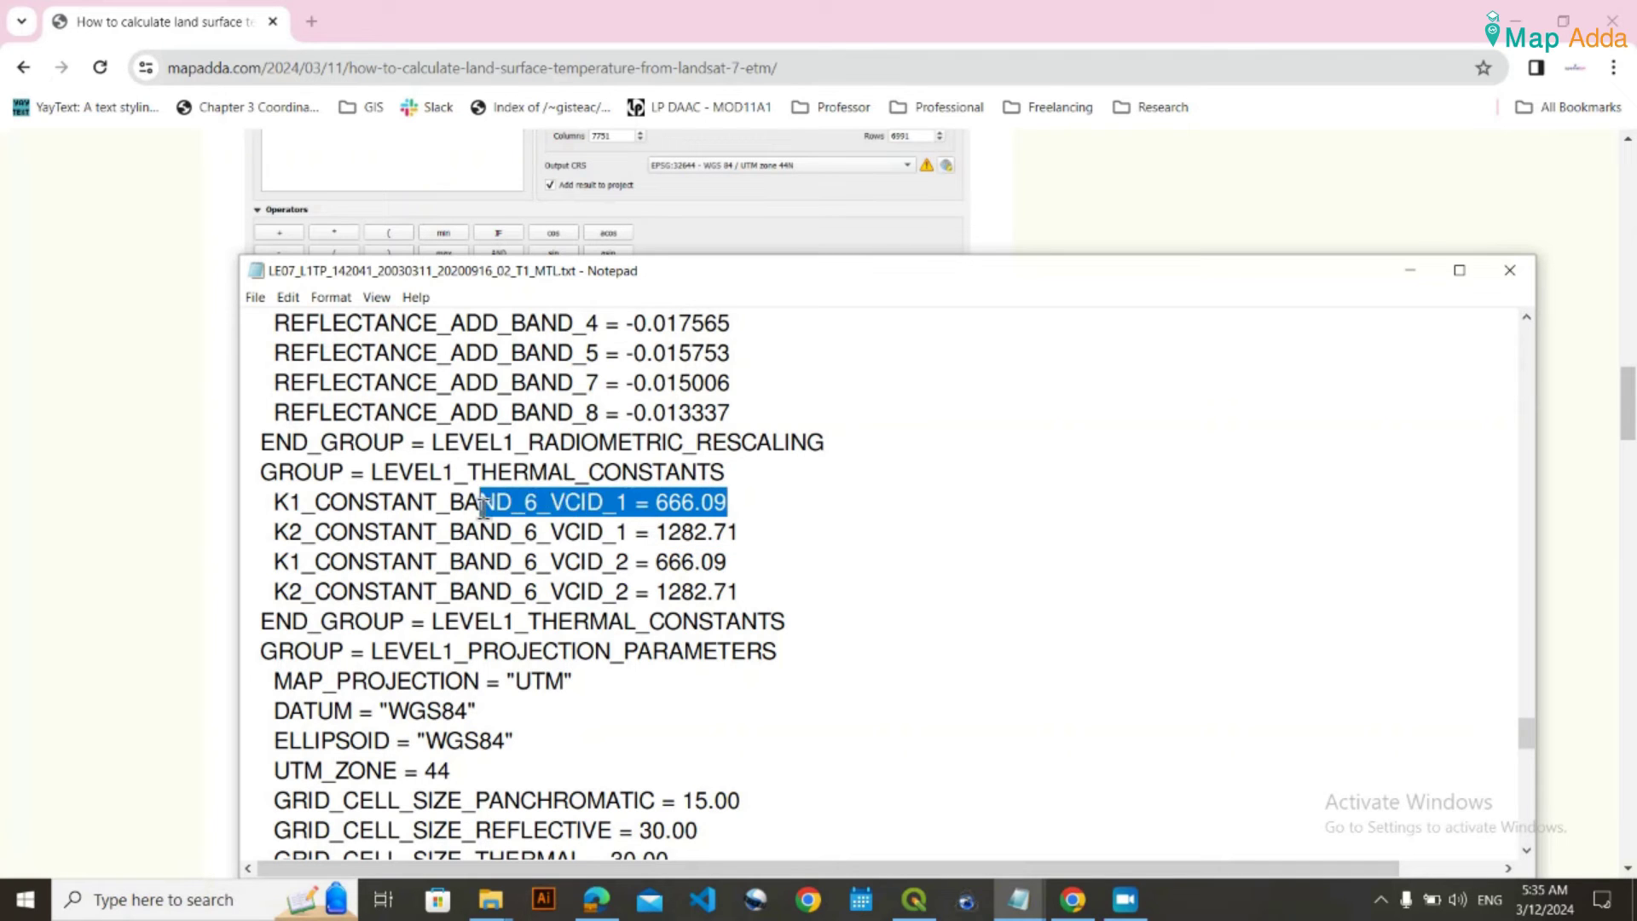
pyautogui.click(764, 523)
pyautogui.click(1408, 271)
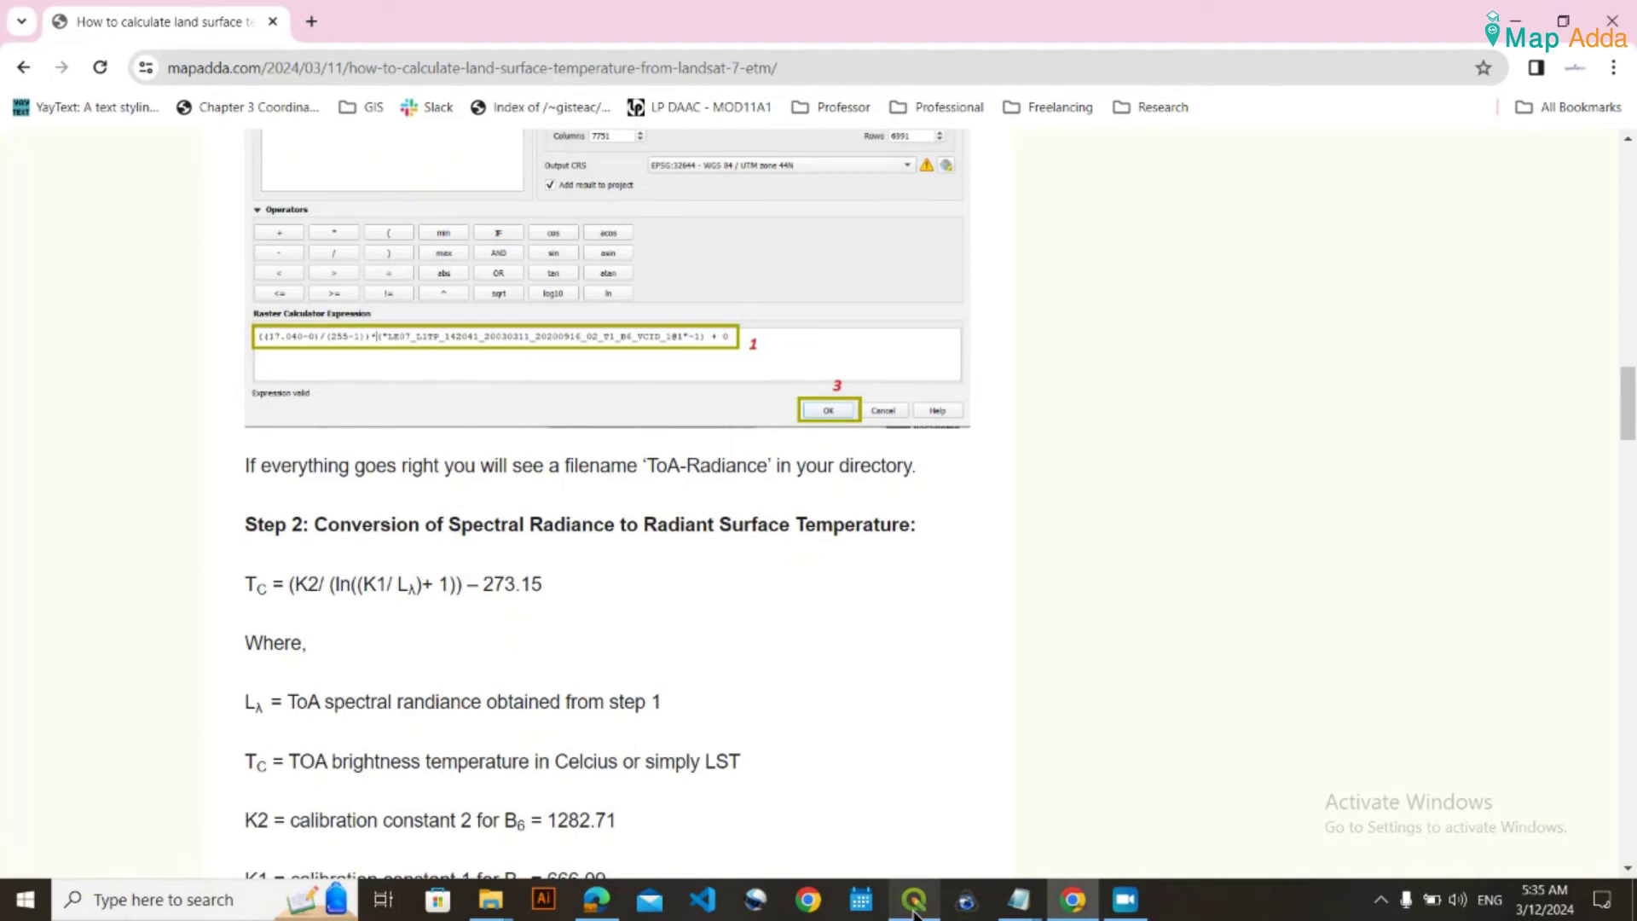
# Back in the Raster Calculator, check the expression's -273.15 offset and keep GeoTIFF as output format
pyautogui.moveTo(915, 904)
pyautogui.click(936, 810)
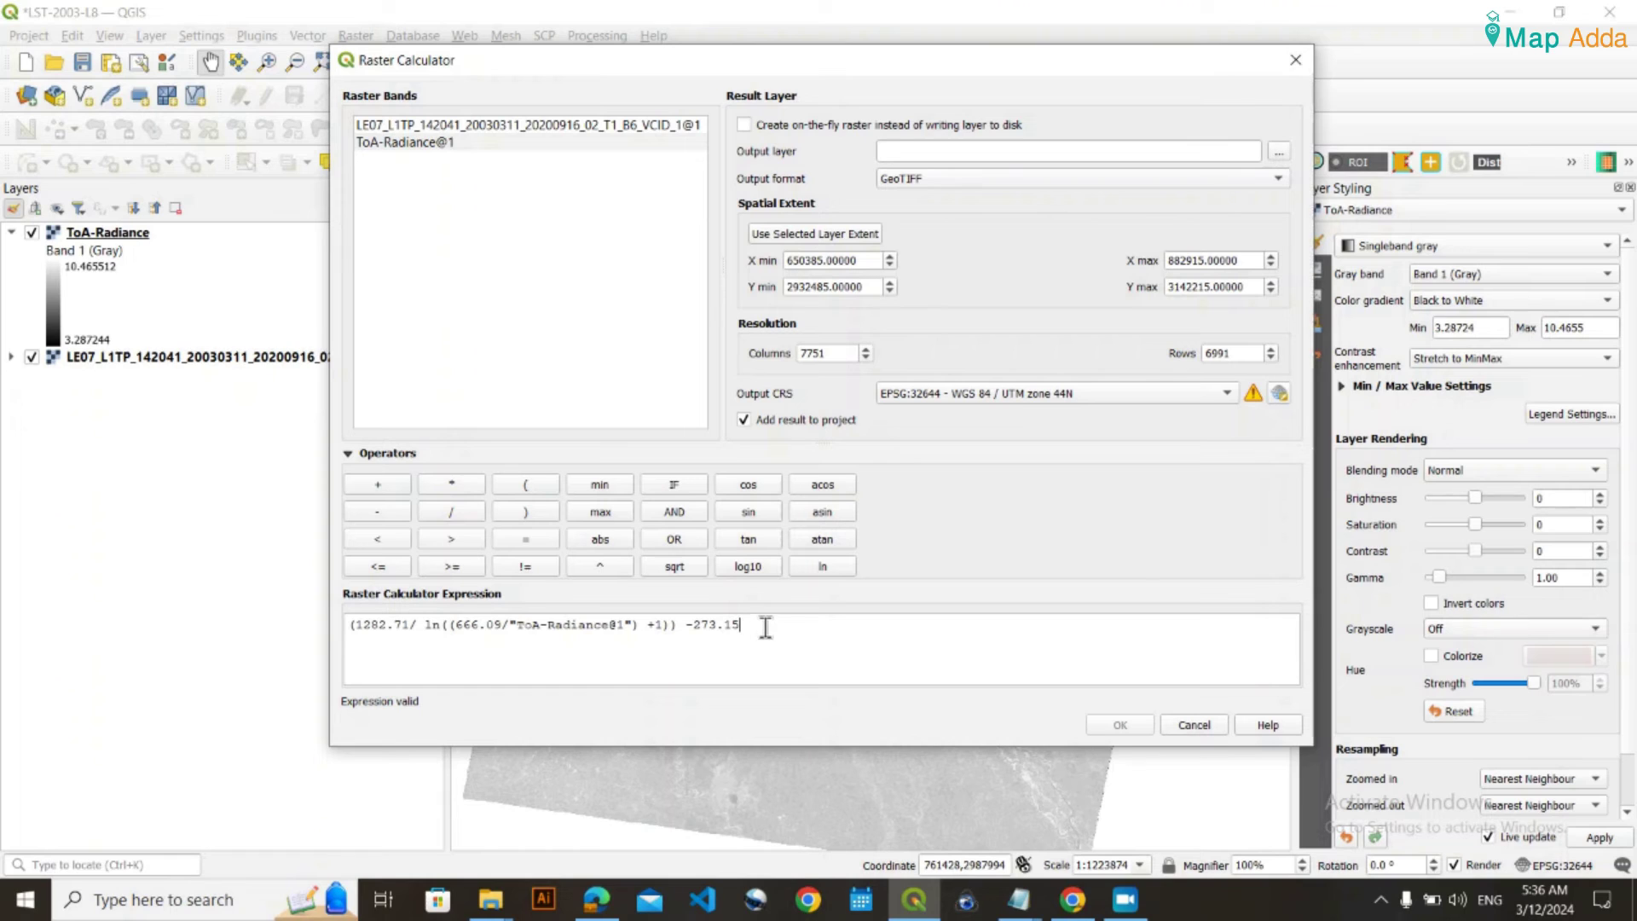
pyautogui.moveTo(740, 627); pyautogui.dragTo(678, 626)
pyautogui.click(747, 630)
pyautogui.click(958, 177)
pyautogui.click(926, 179)
# Name the output raster LST-Celcius-2003 in the output folder and run the Celsius calculation
pyautogui.click(1279, 151)
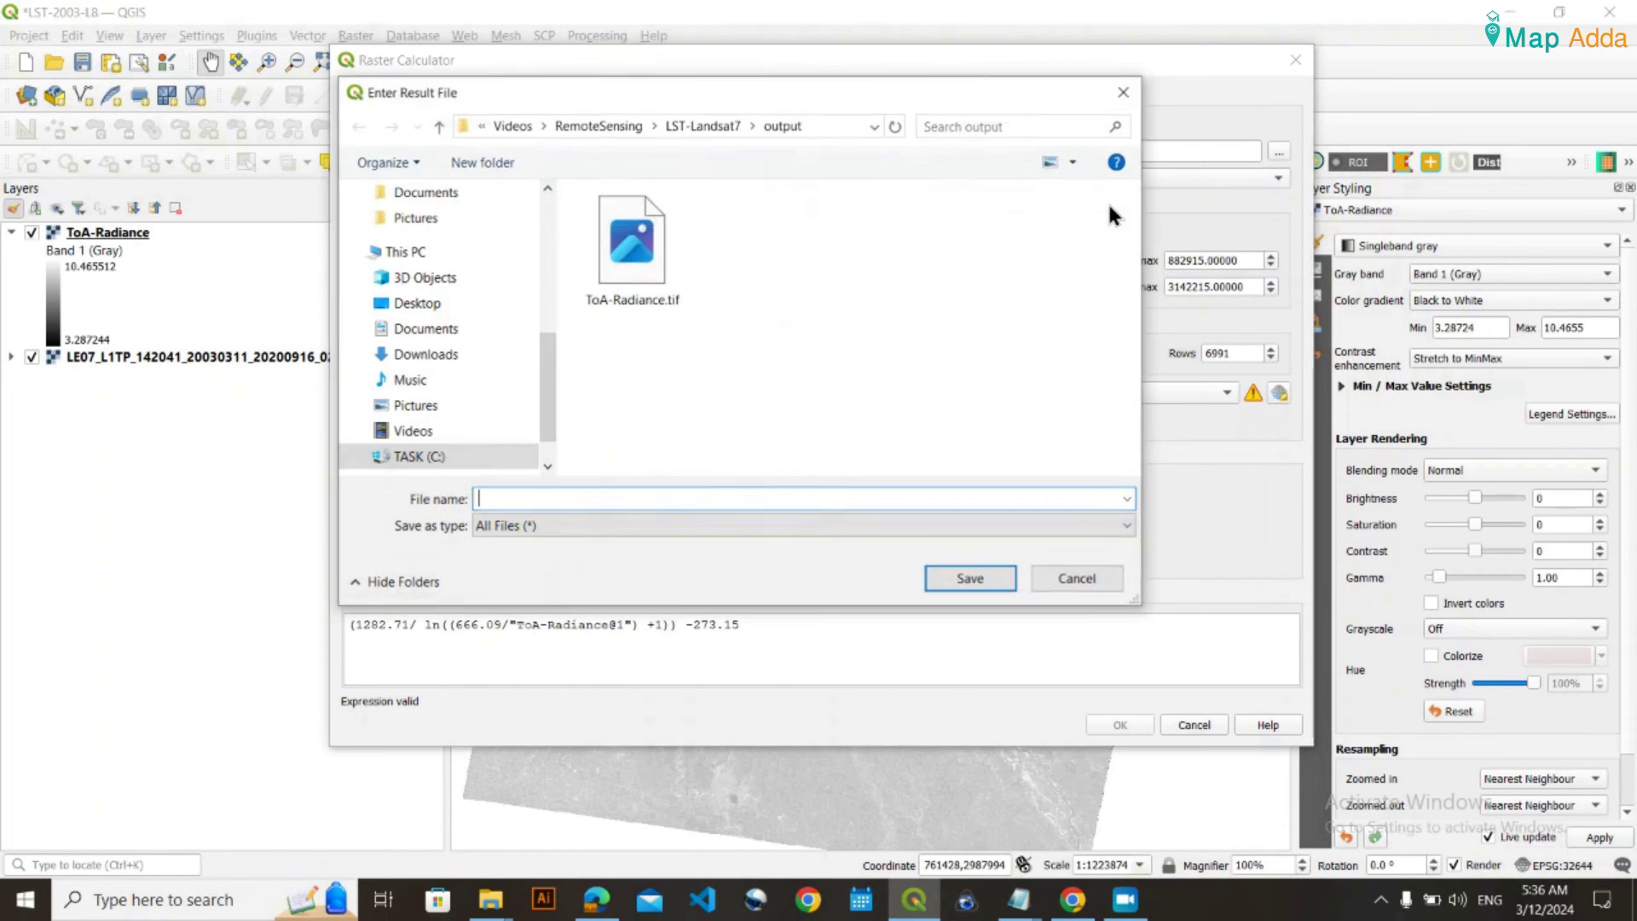
pyautogui.click(642, 504)
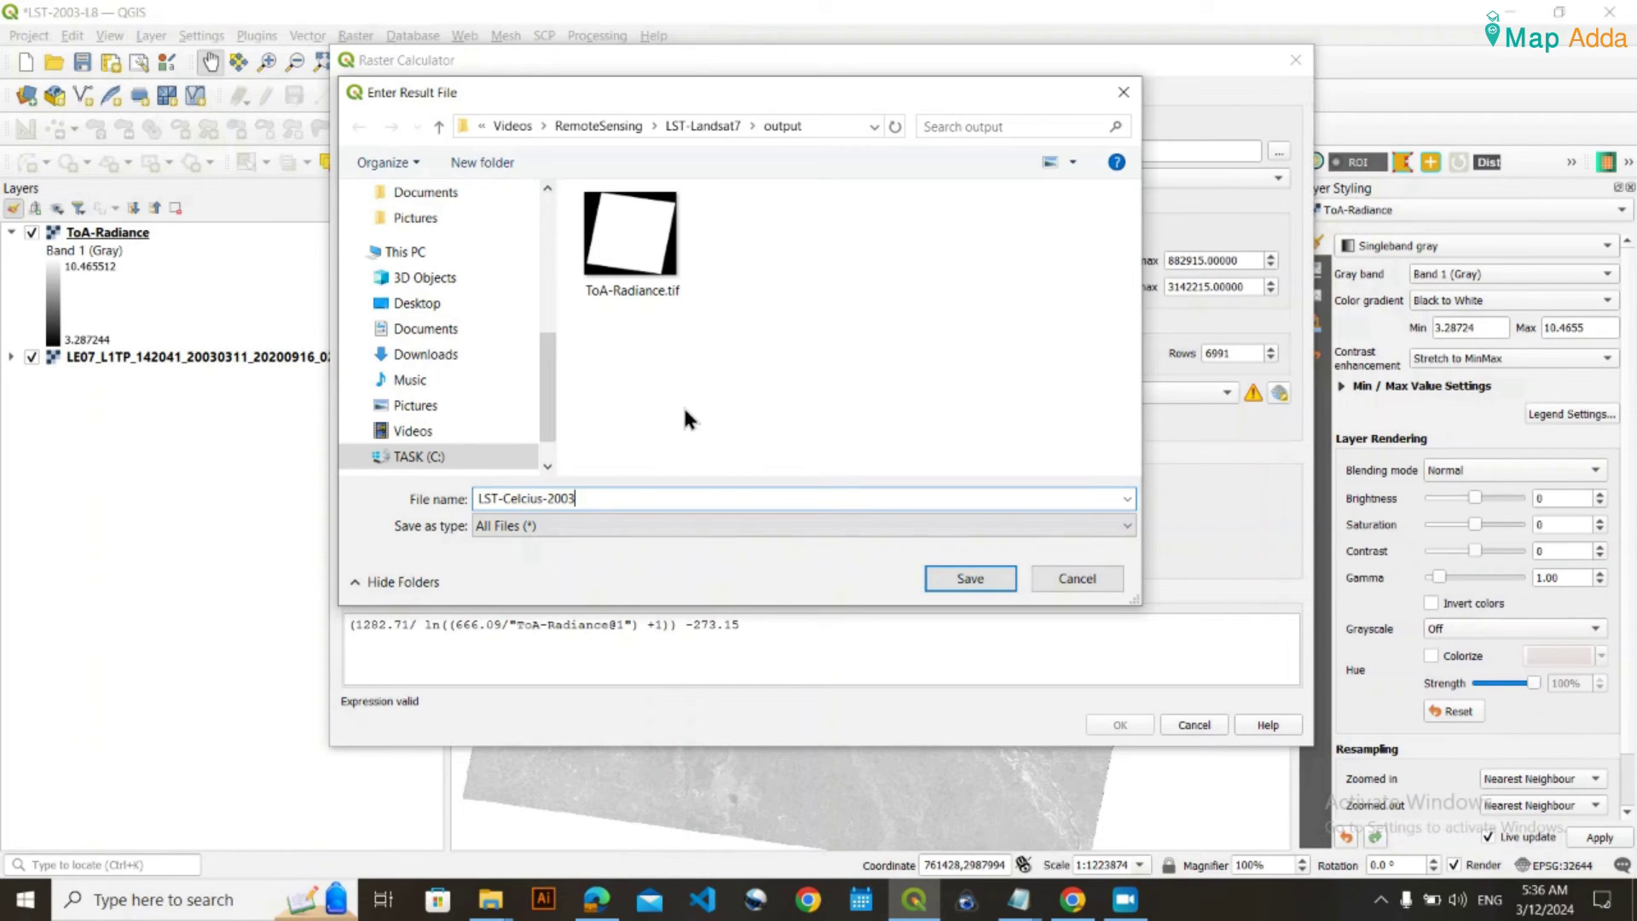
pyautogui.click(993, 579)
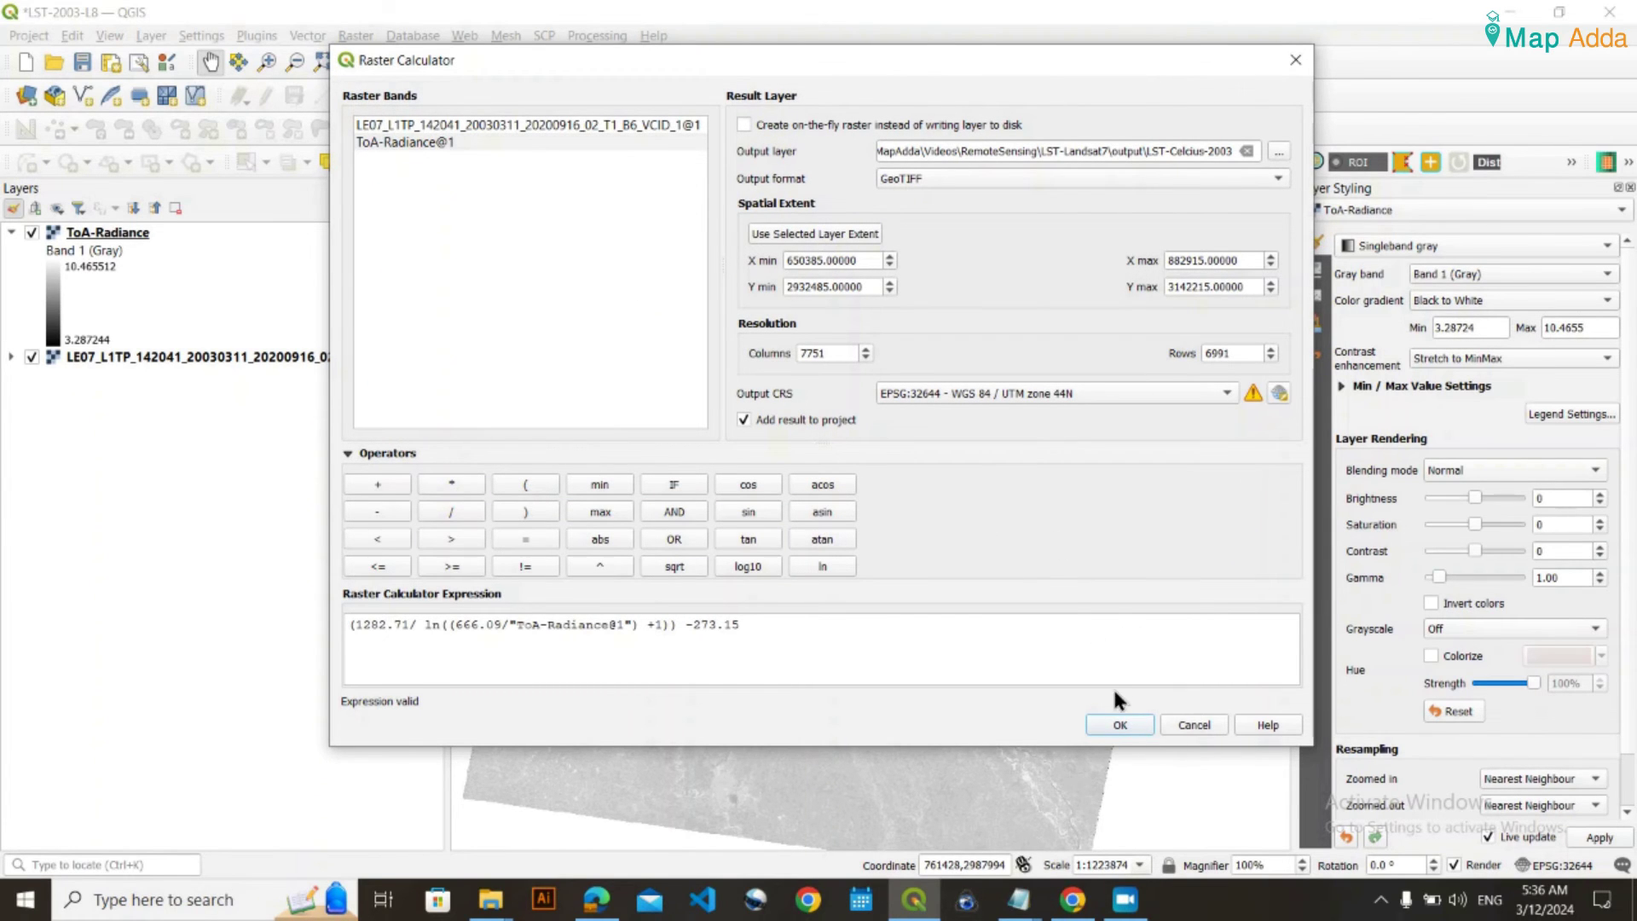
pyautogui.click(1120, 725)
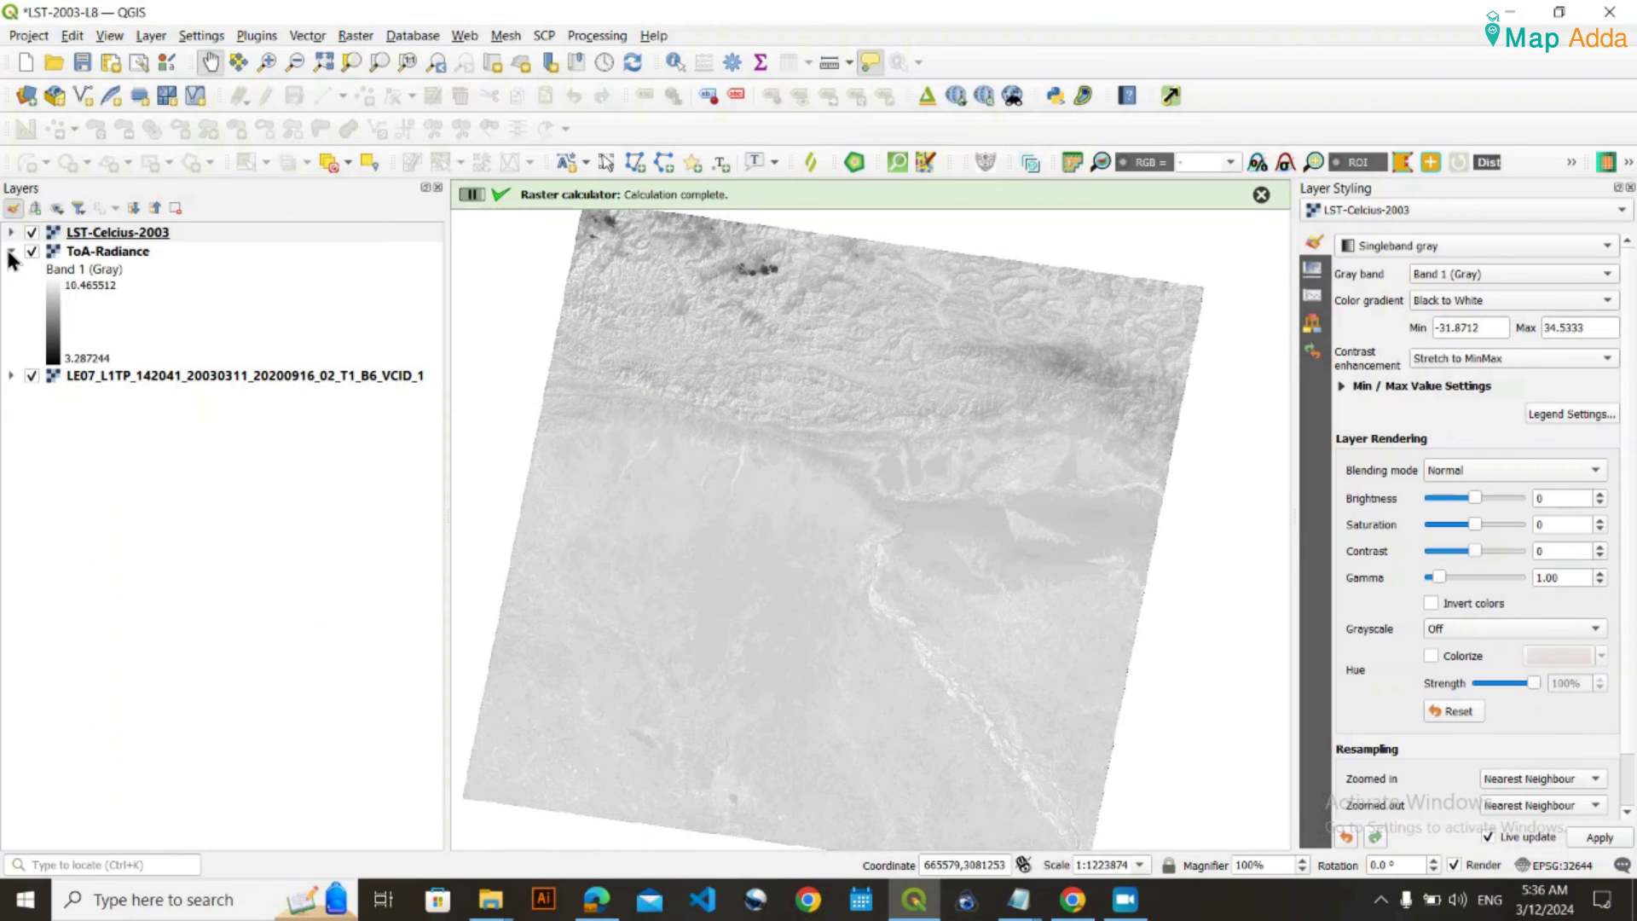
pyautogui.click(11, 251)
pyautogui.click(11, 232)
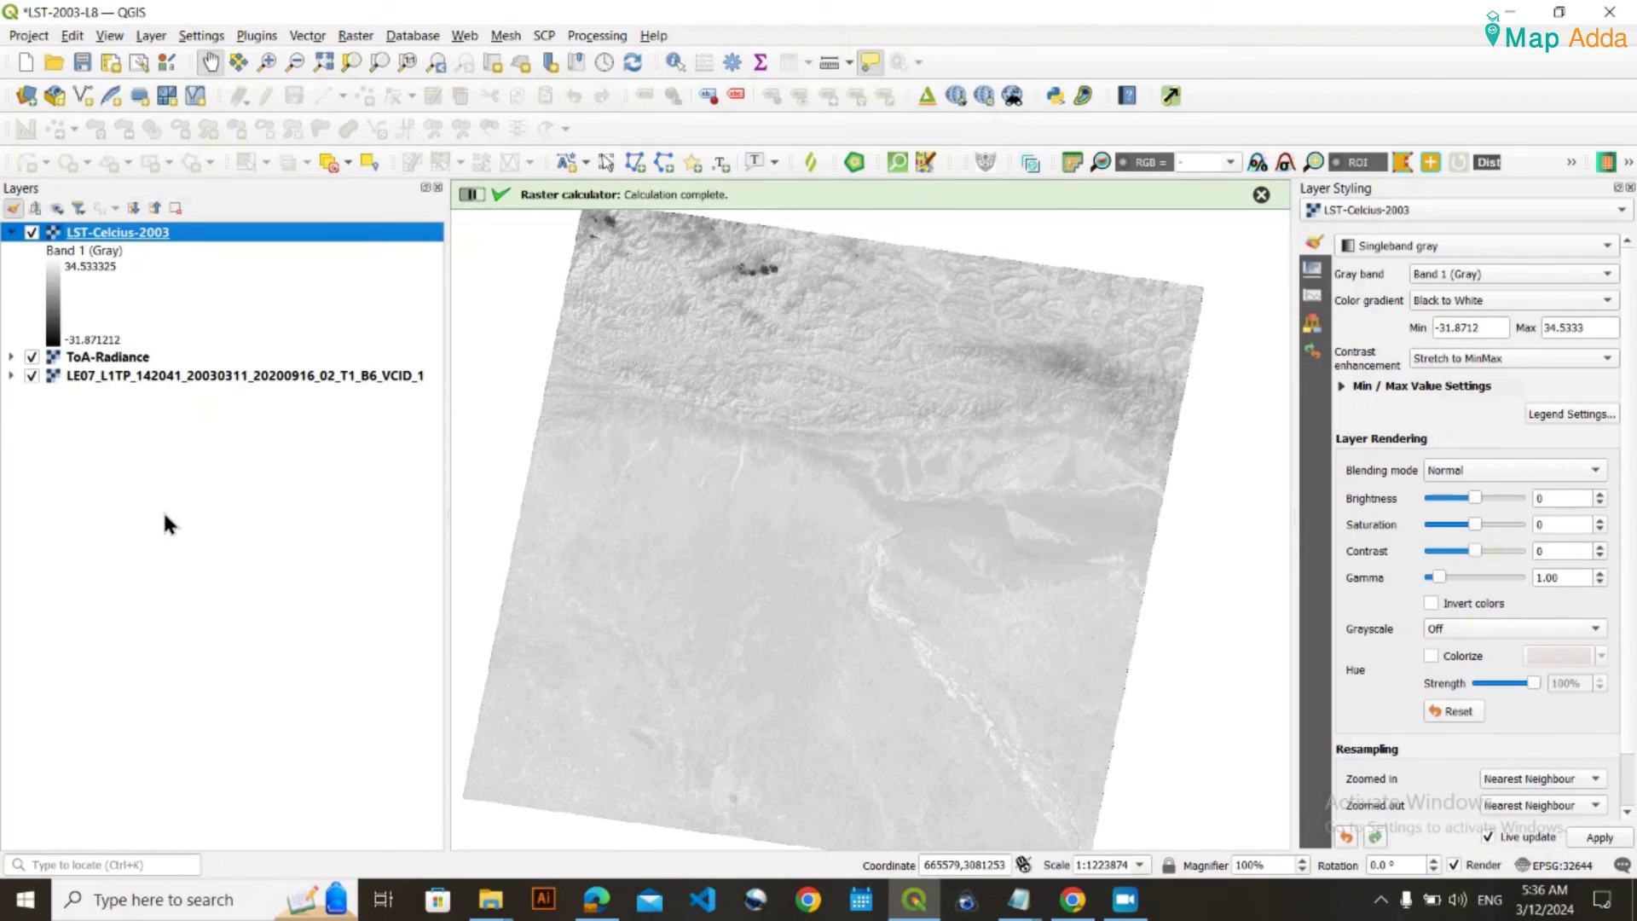
pyautogui.click(141, 488)
pyautogui.click(1261, 196)
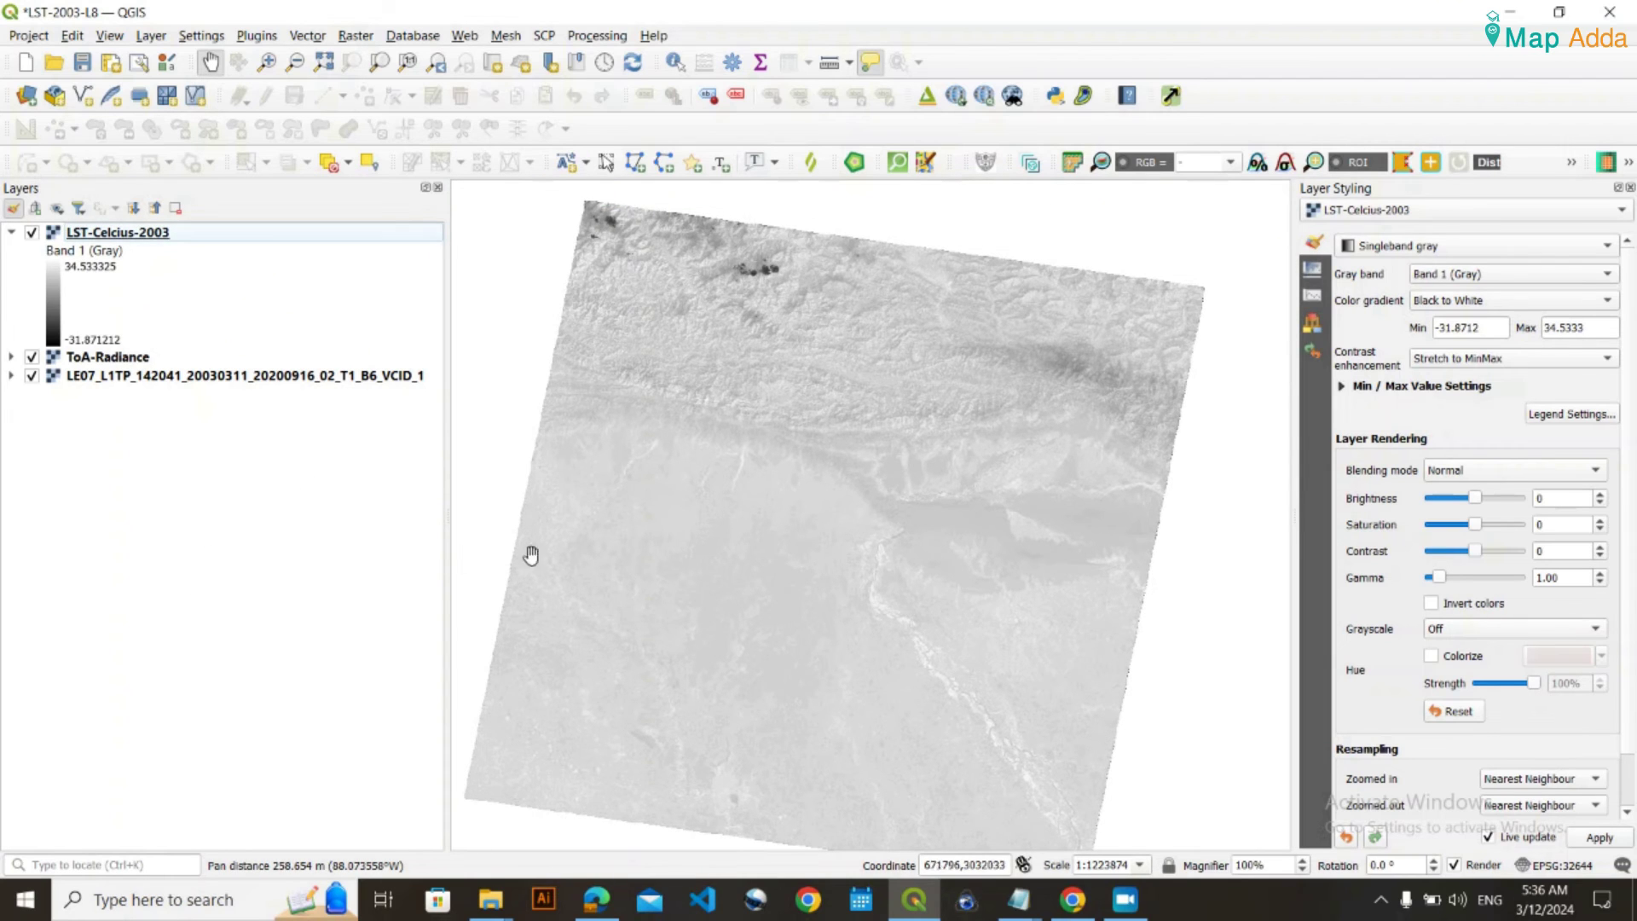
pyautogui.moveTo(585, 549); pyautogui.dragTo(587, 523)
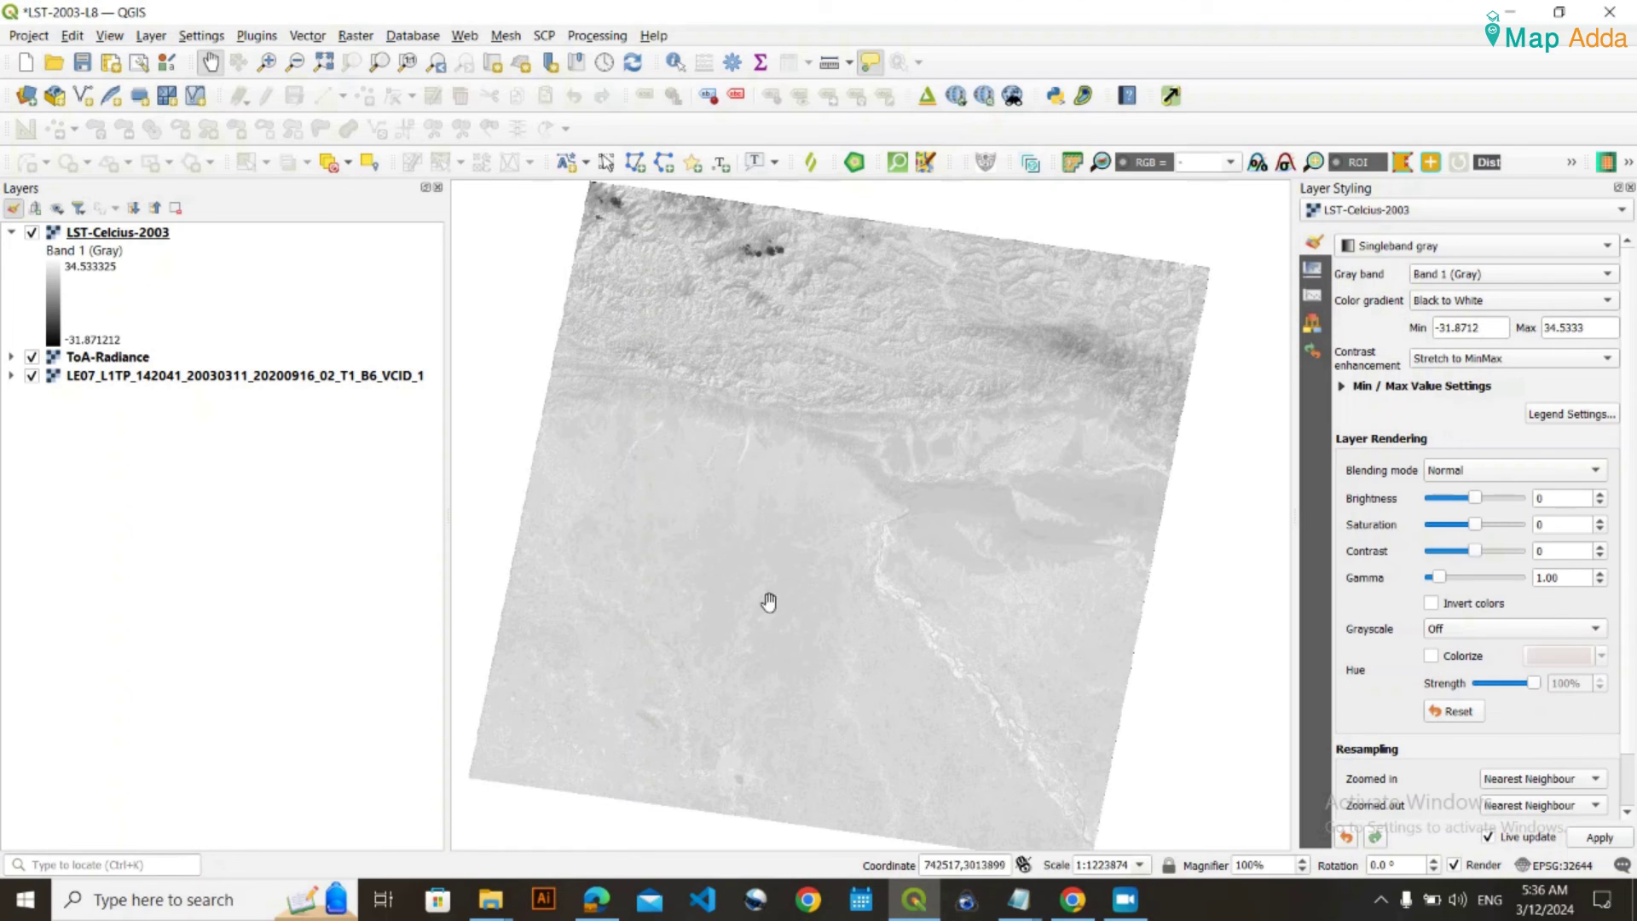
# Switch the LST-Celcius-2003 layer to Singleband pseudocolor rendering
pyautogui.click(1384, 242)
pyautogui.click(1415, 261)
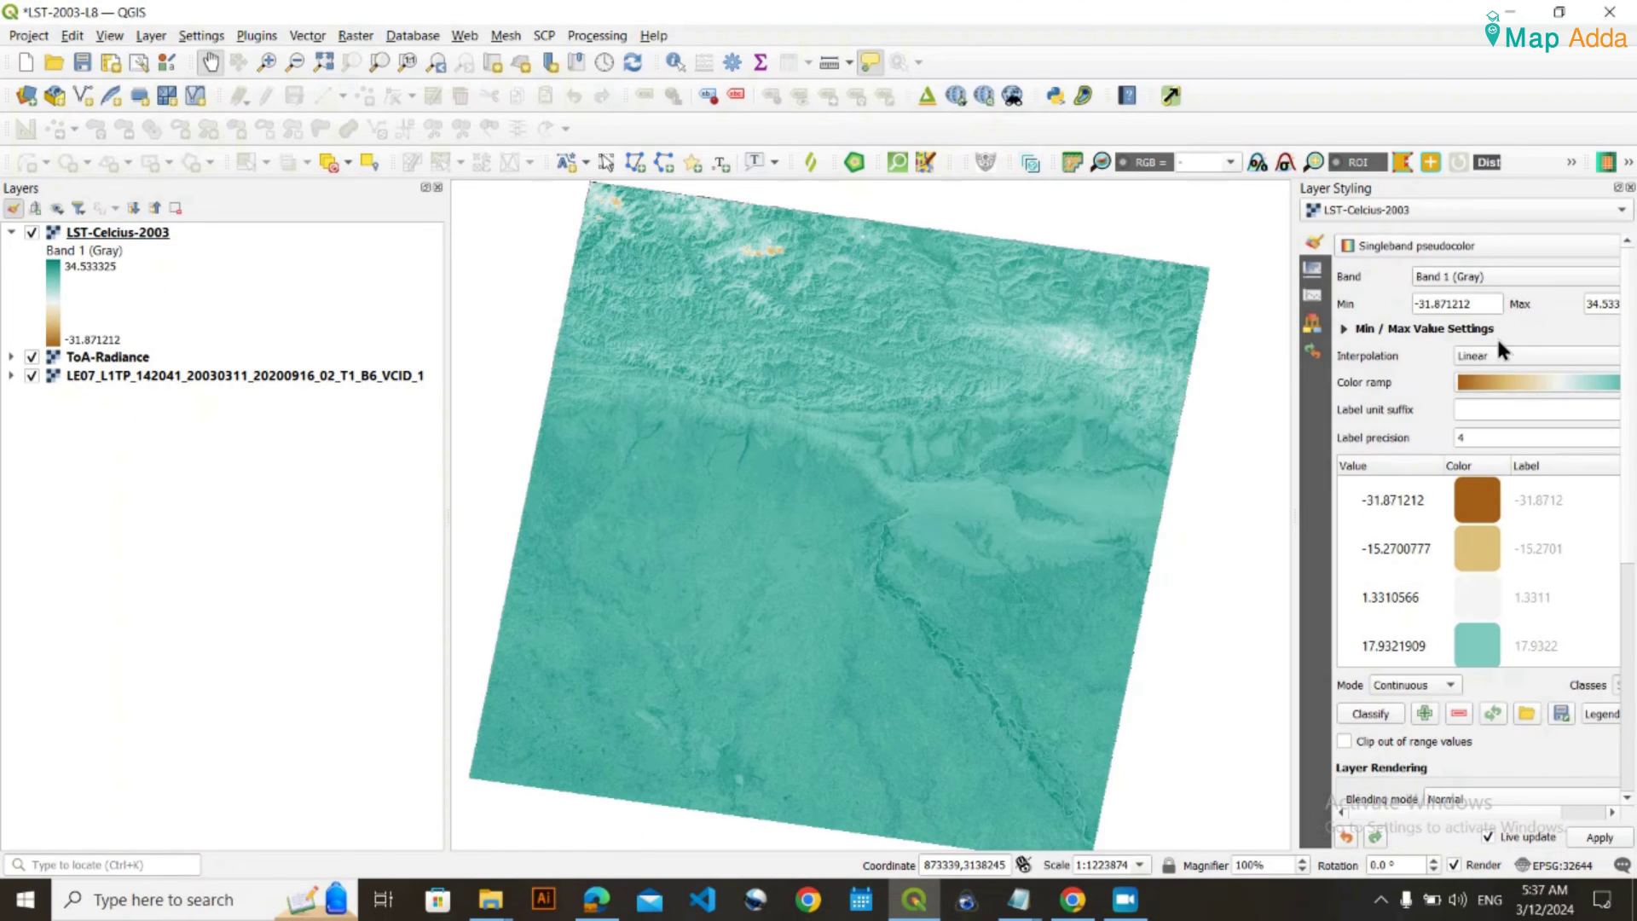
pyautogui.moveTo(1294, 385); pyautogui.dragTo(1161, 398)
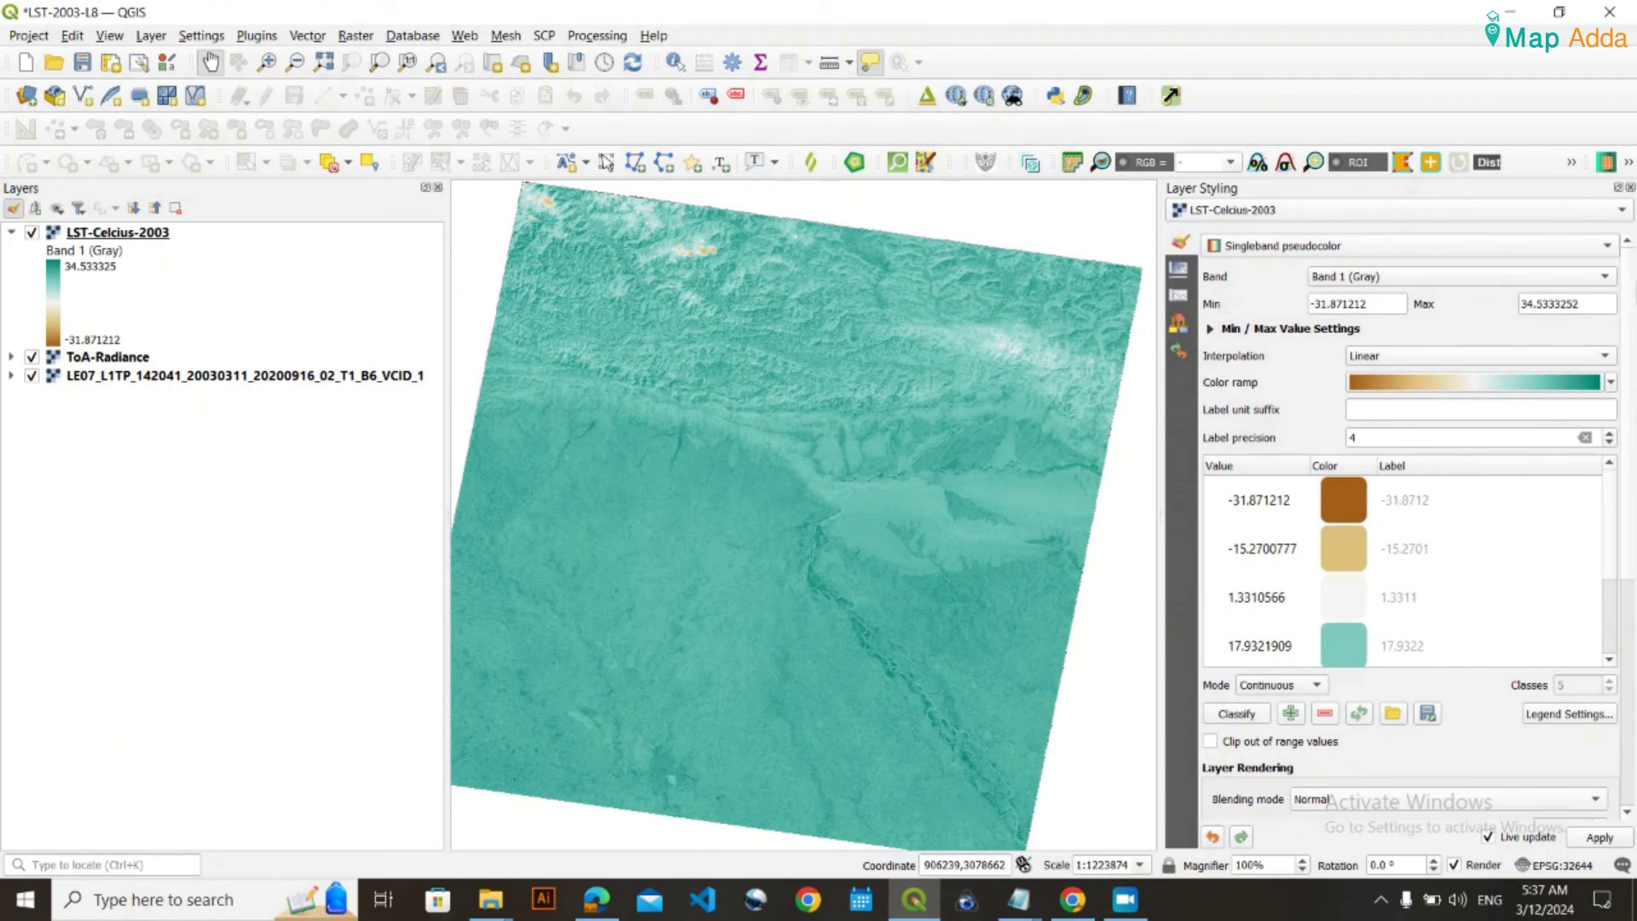
# Create a new colour ramp using the cpt-city catalog type
pyautogui.click(1611, 383)
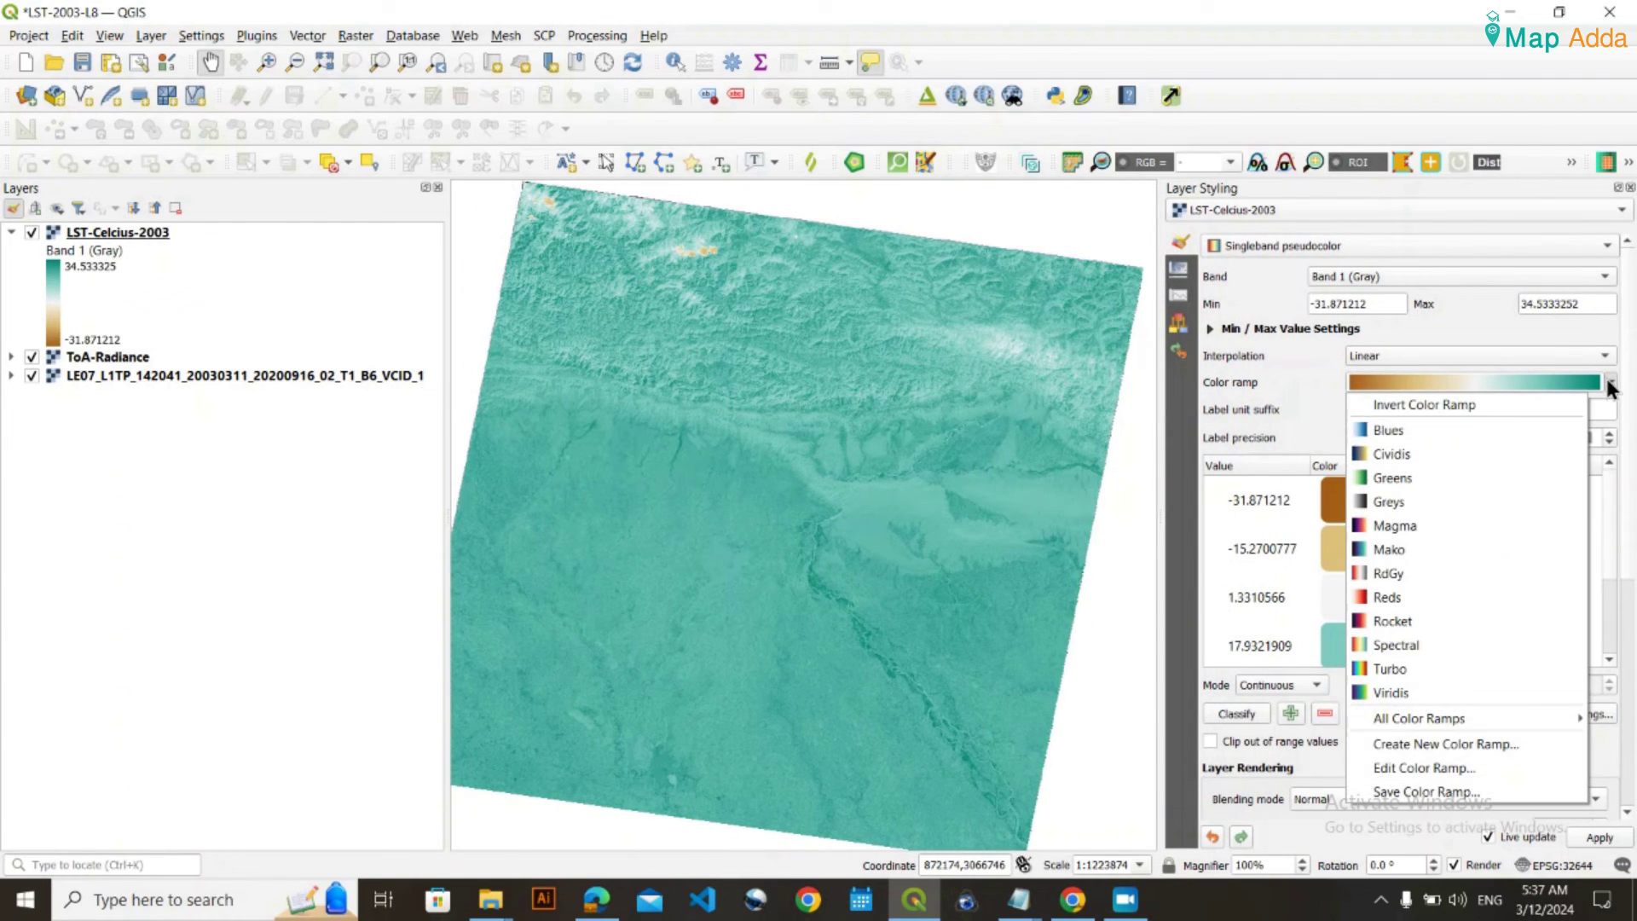
pyautogui.click(1461, 746)
pyautogui.click(834, 443)
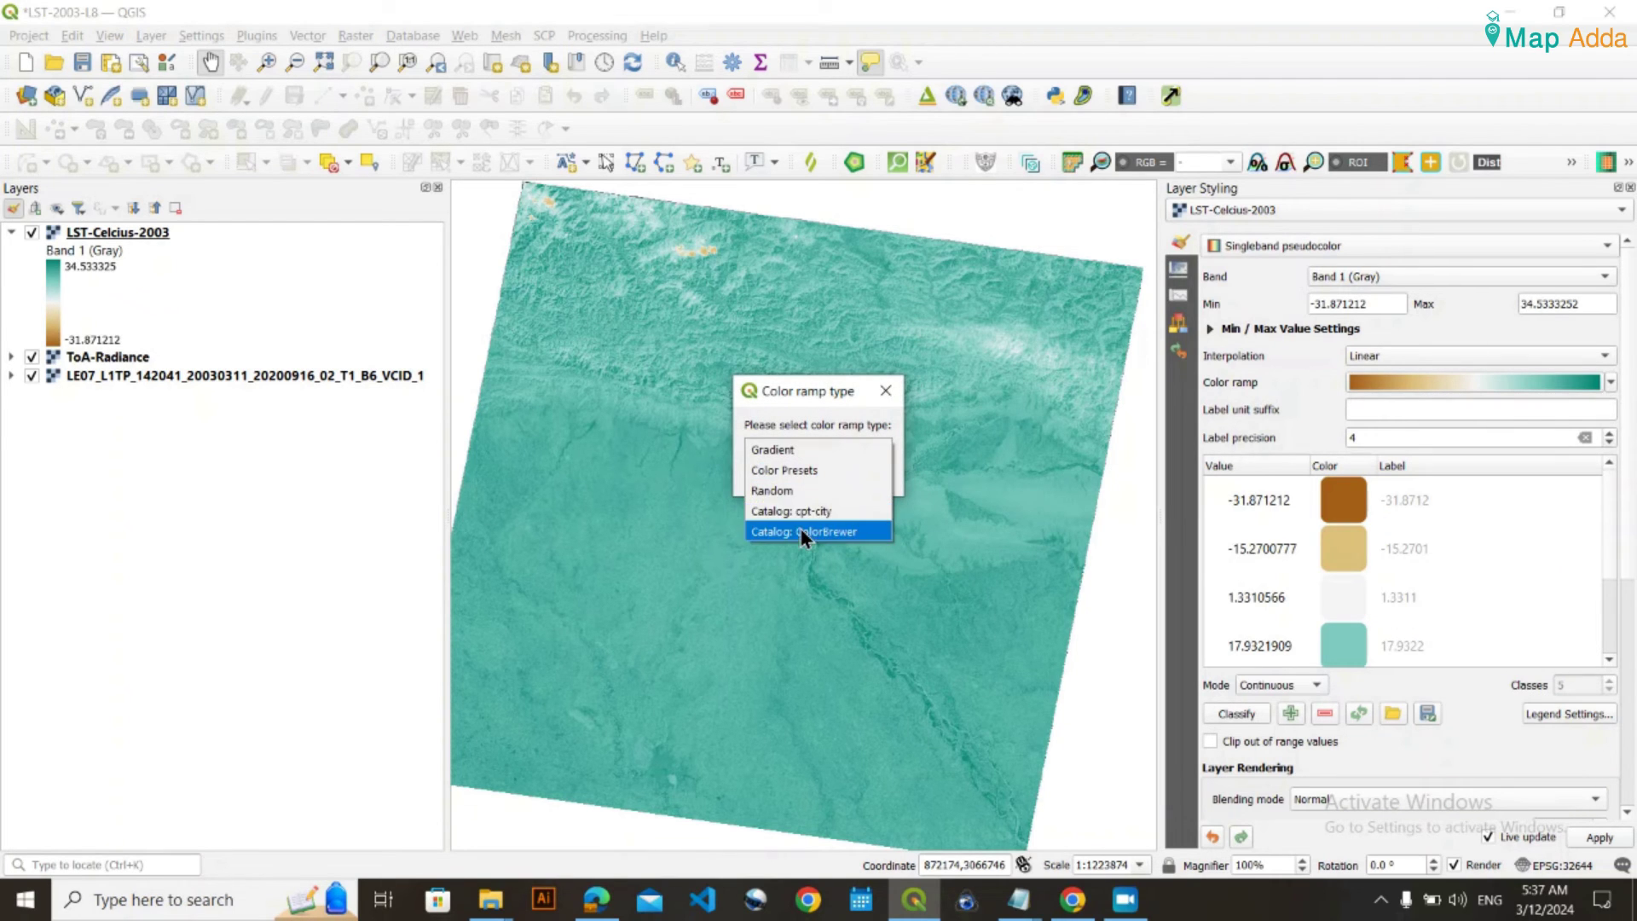
pyautogui.click(797, 532)
pyautogui.click(784, 475)
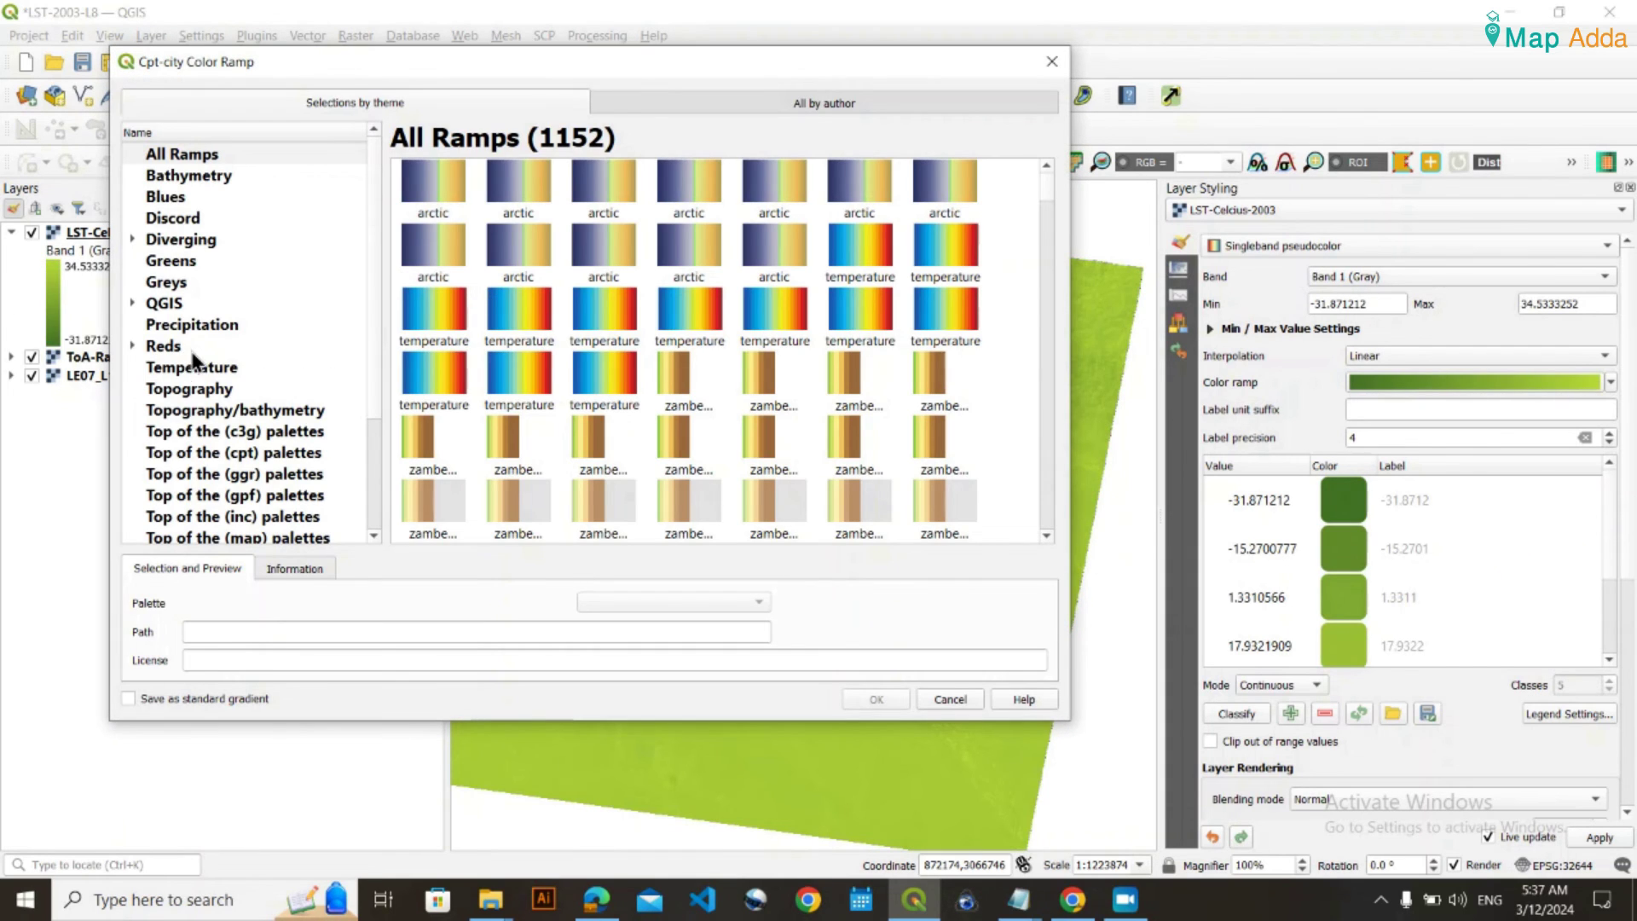
# Apply the third Temperature palette, shading the layer blue at -31.87 to orange at 34.53
pyautogui.scroll(-1, 194, 360)
pyautogui.scroll(1, 202, 365)
pyautogui.click(209, 367)
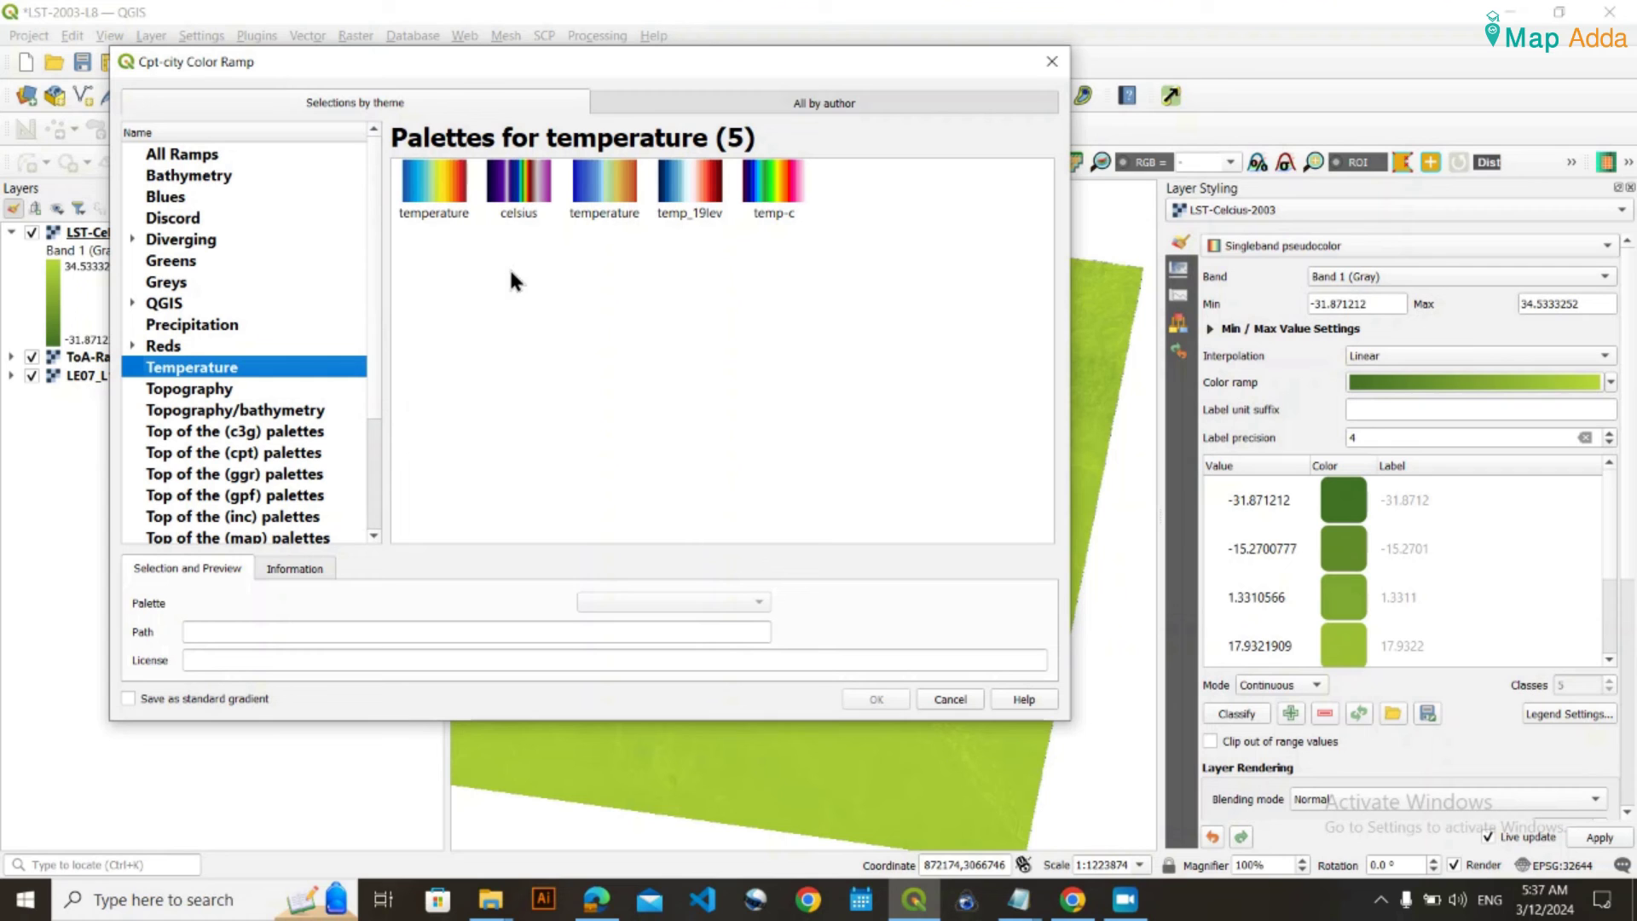
pyautogui.click(616, 187)
pyautogui.click(879, 698)
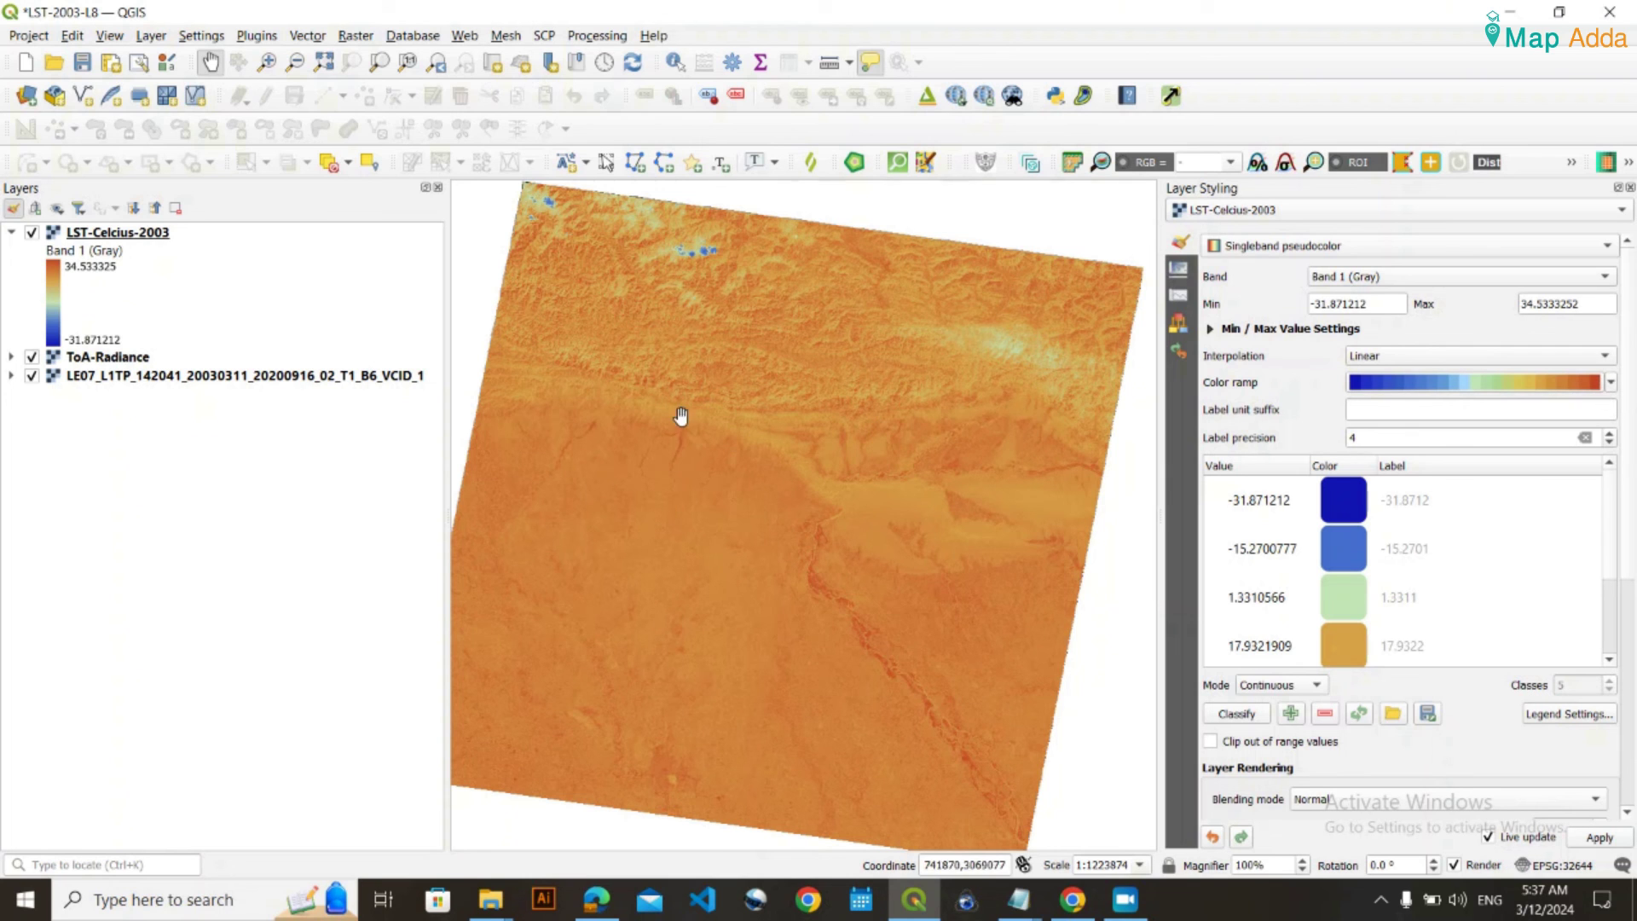
pyautogui.scroll(1, 678, 385)
pyautogui.scroll(-1, 695, 392)
pyautogui.moveTo(791, 498); pyautogui.dragTo(814, 503)
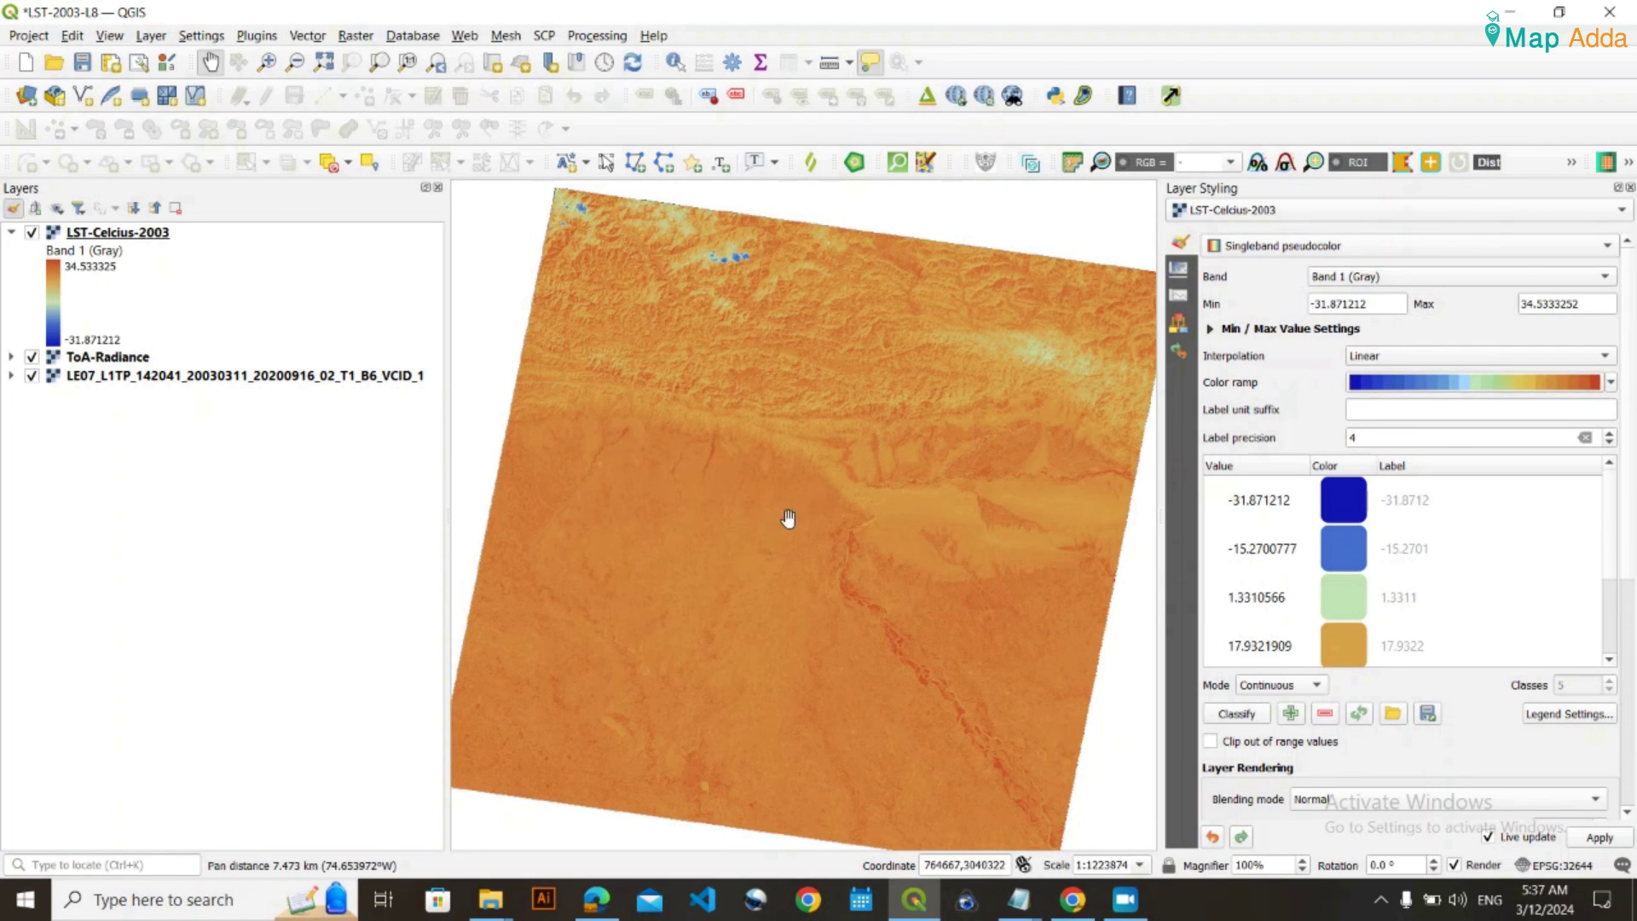
pyautogui.click(596, 900)
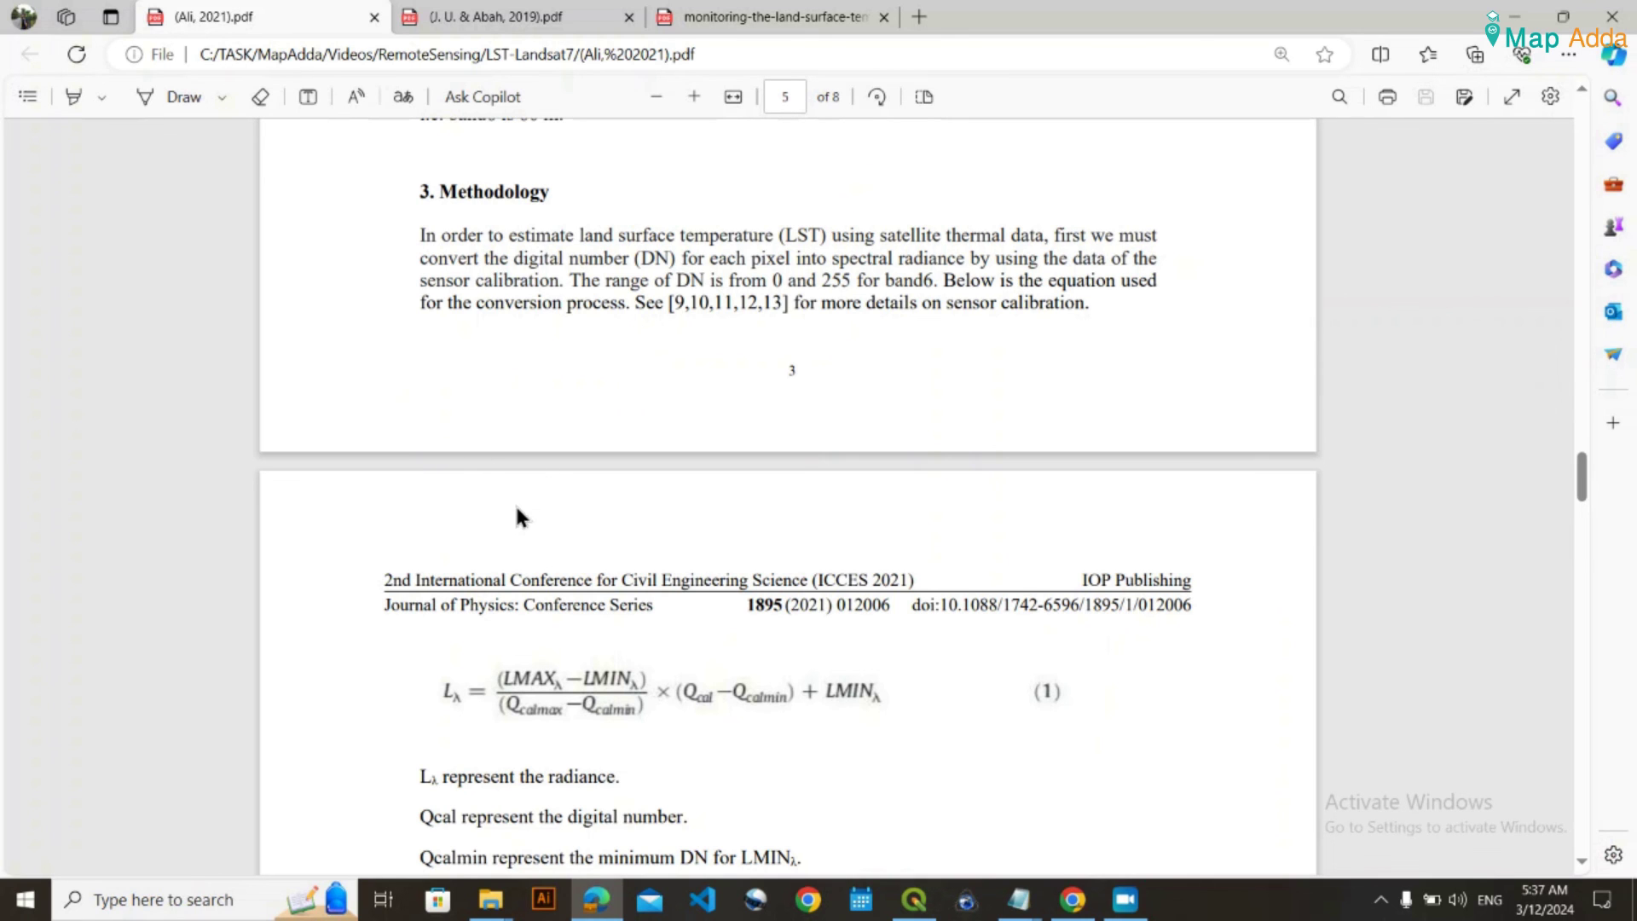
pyautogui.scroll(-4, 548, 745)
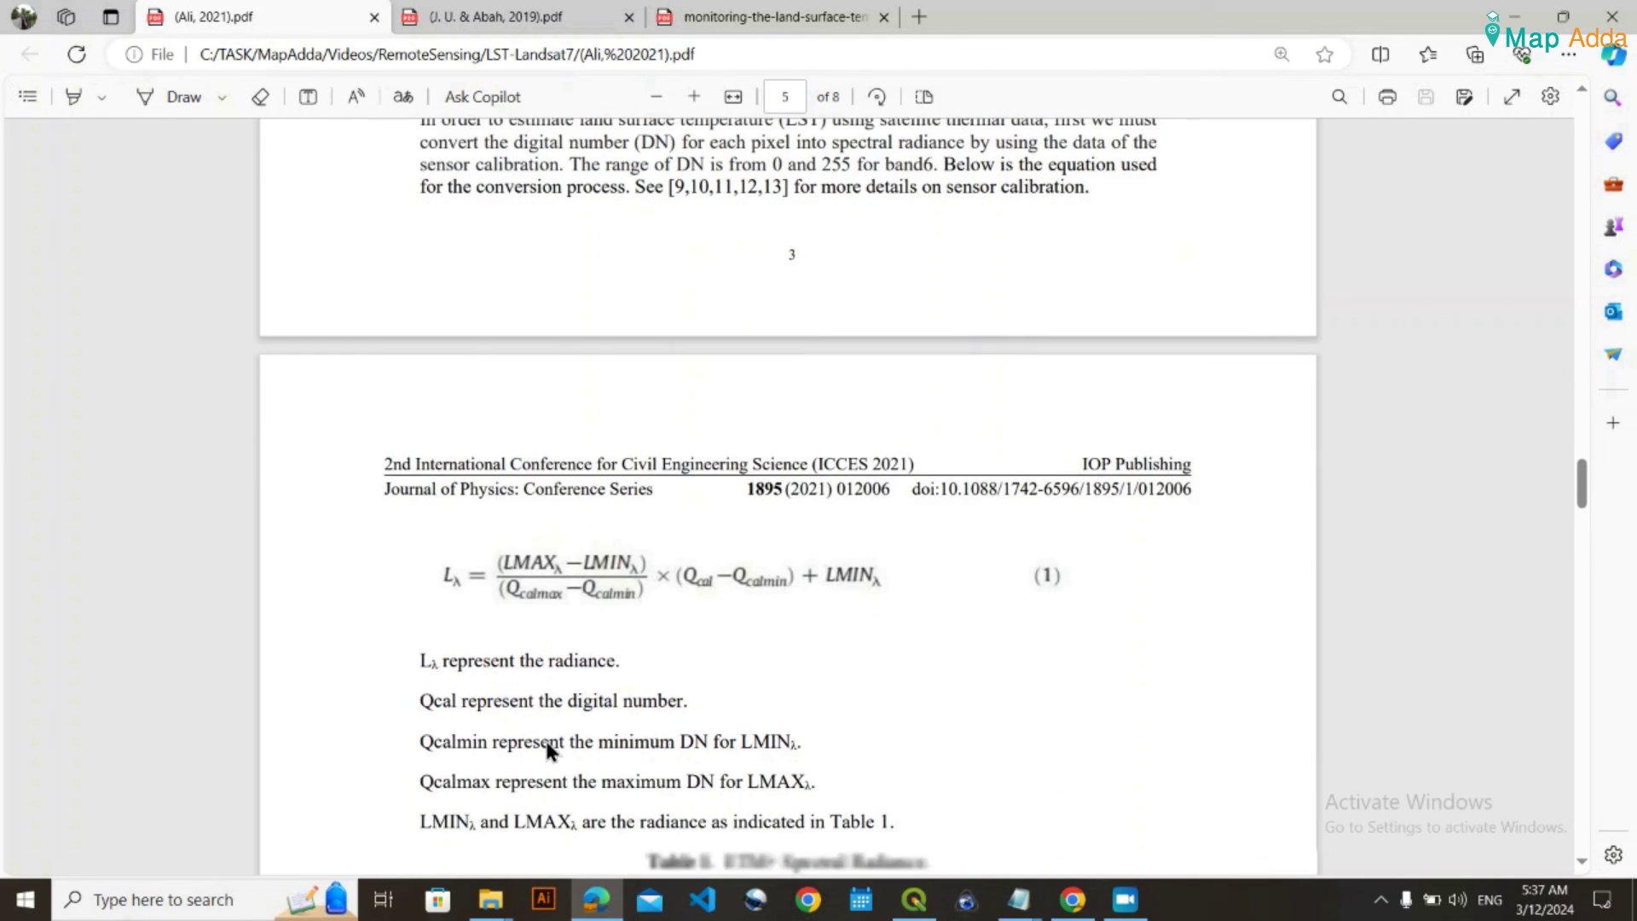
pyautogui.scroll(-7, 722, 626)
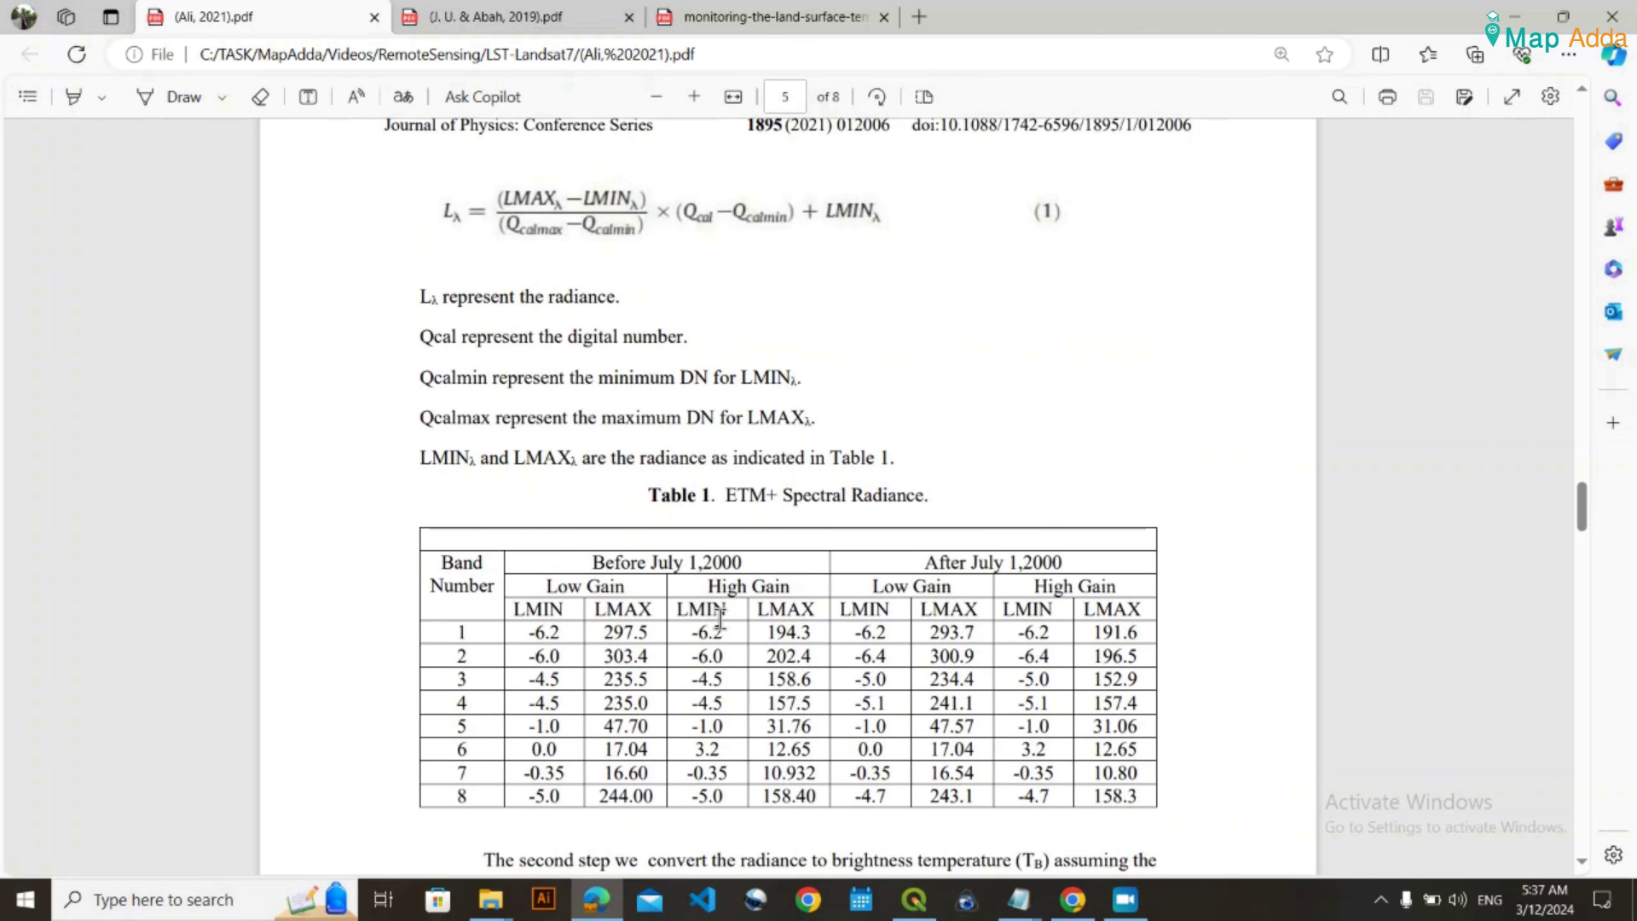
pyautogui.scroll(-3, 718, 599)
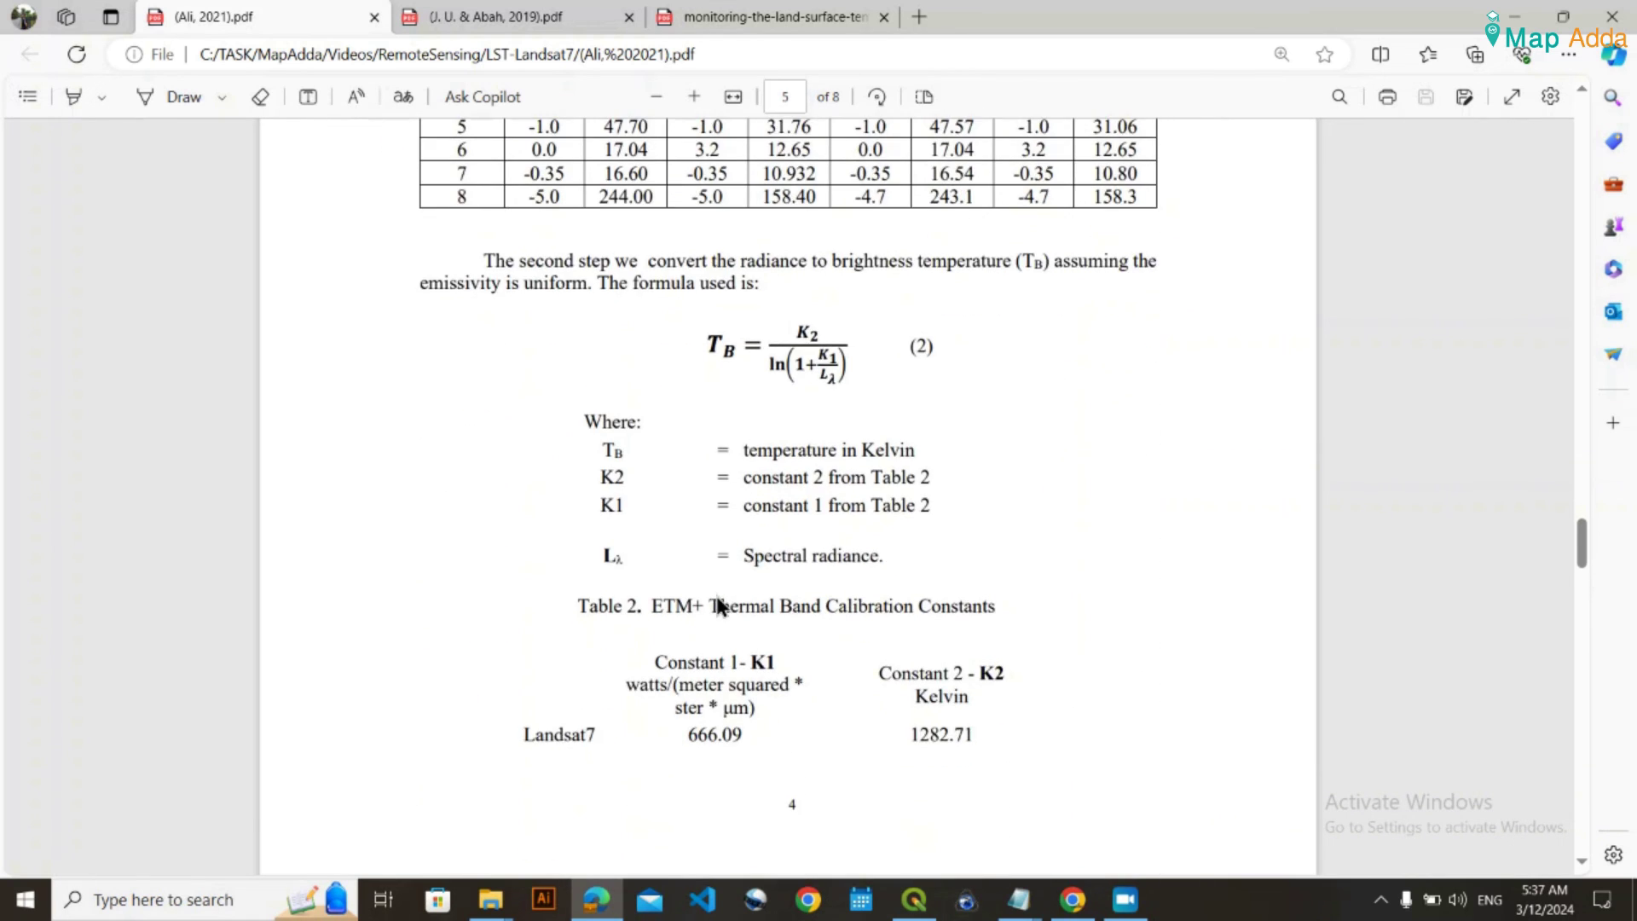
pyautogui.scroll(2, 673, 601)
pyautogui.doubleClick(665, 607)
pyautogui.click(638, 514)
pyautogui.scroll(-1, 637, 513)
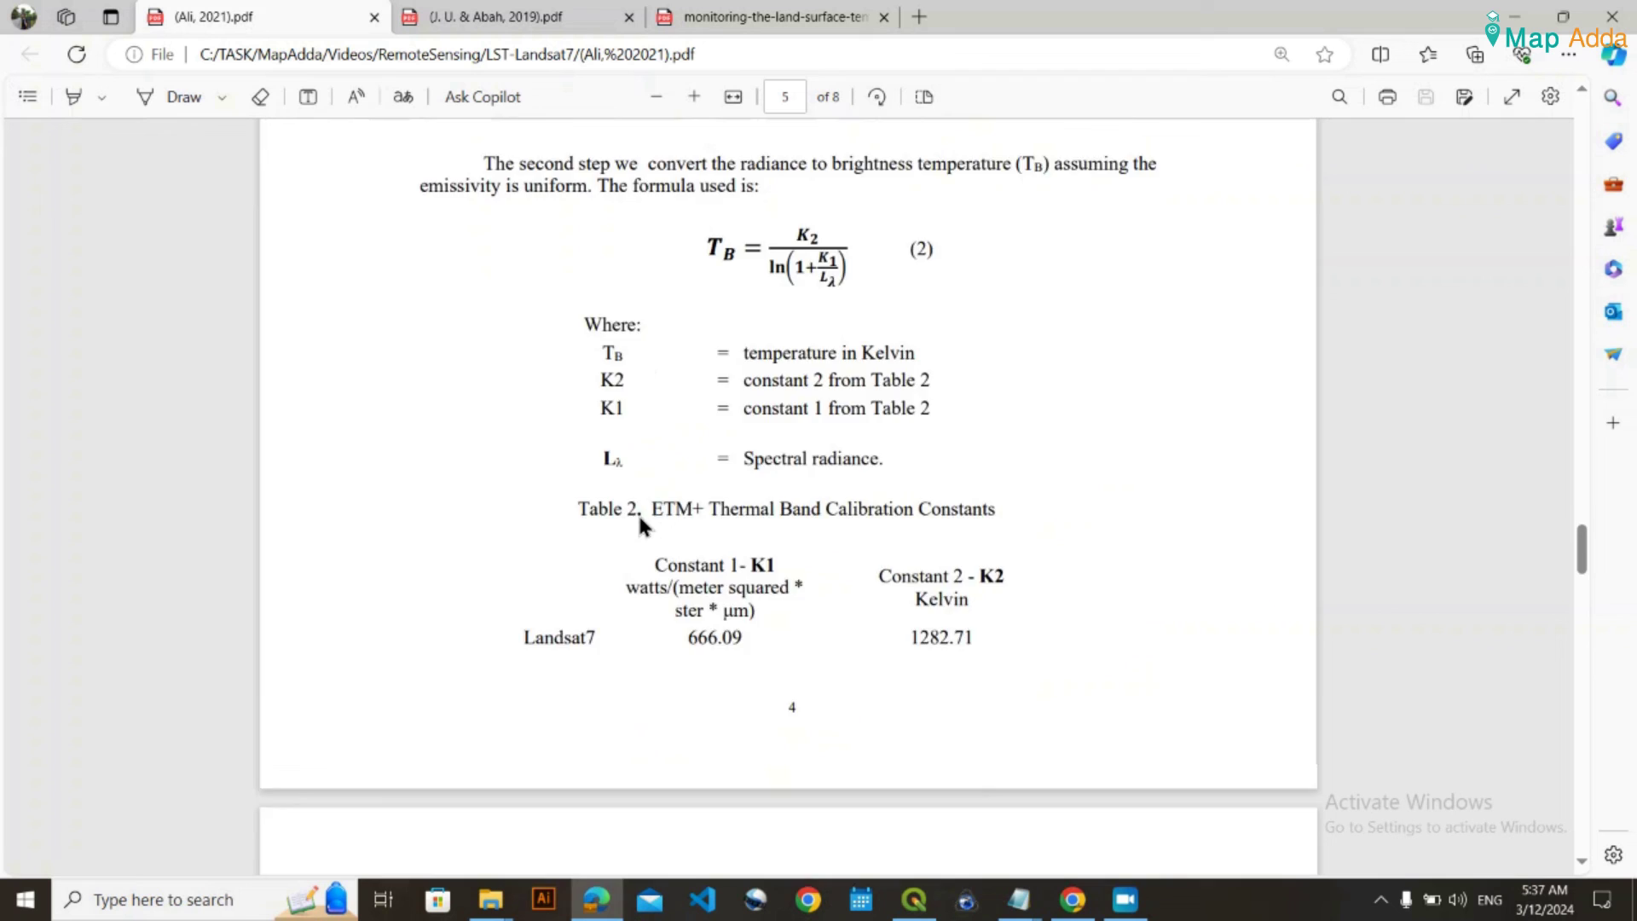
pyautogui.scroll(-2, 638, 513)
pyautogui.scroll(-4, 671, 512)
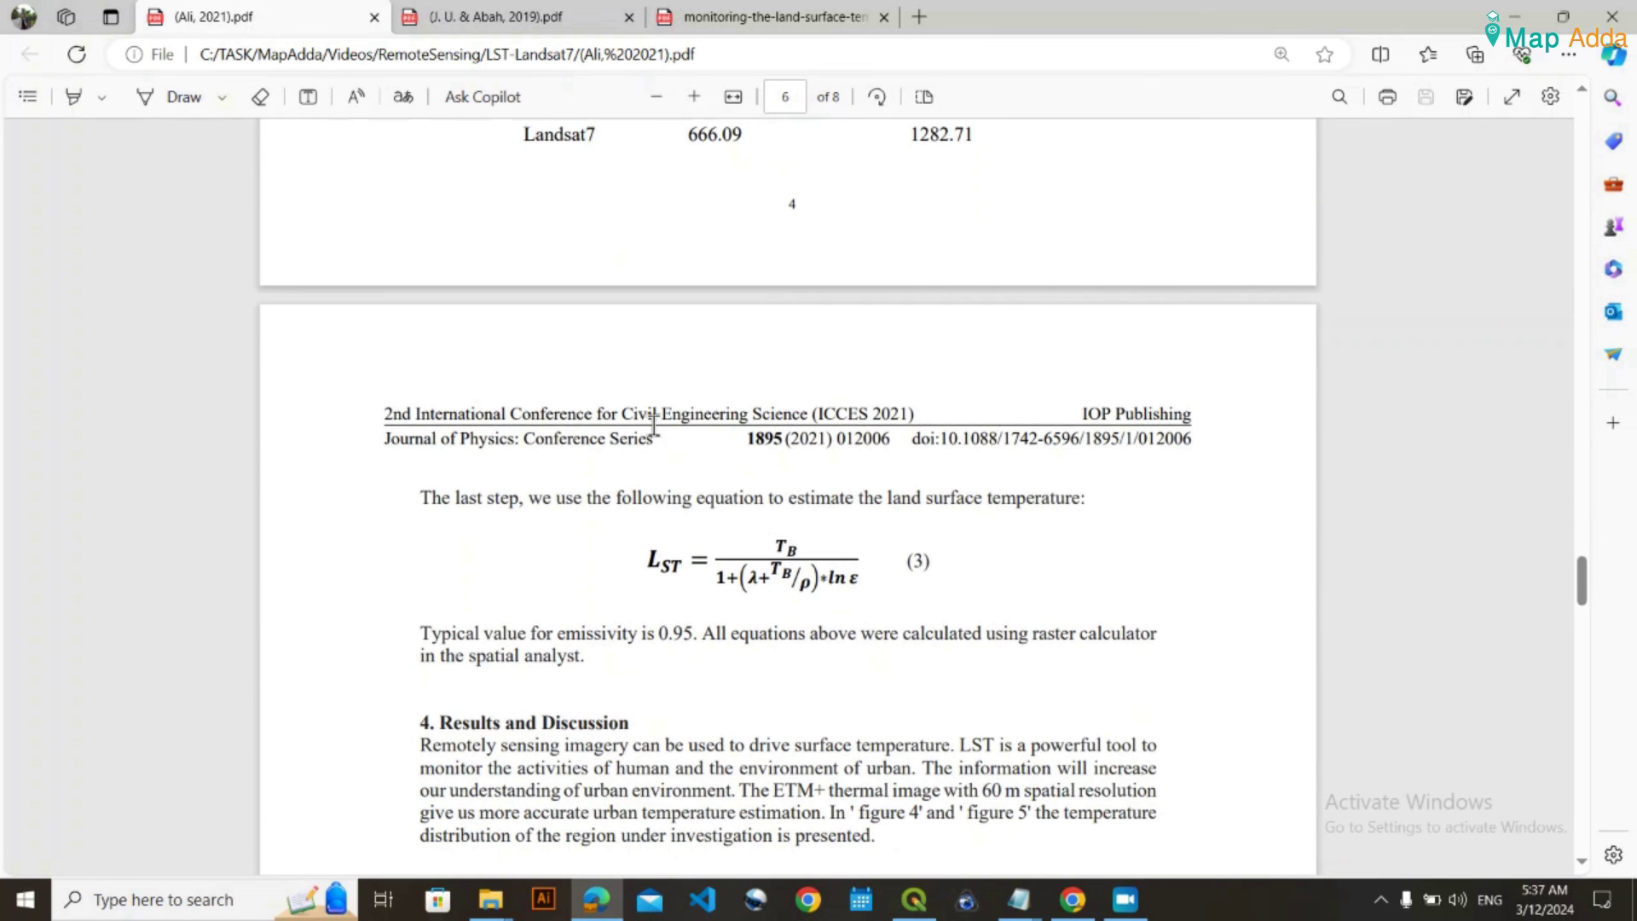
pyautogui.click(525, 15)
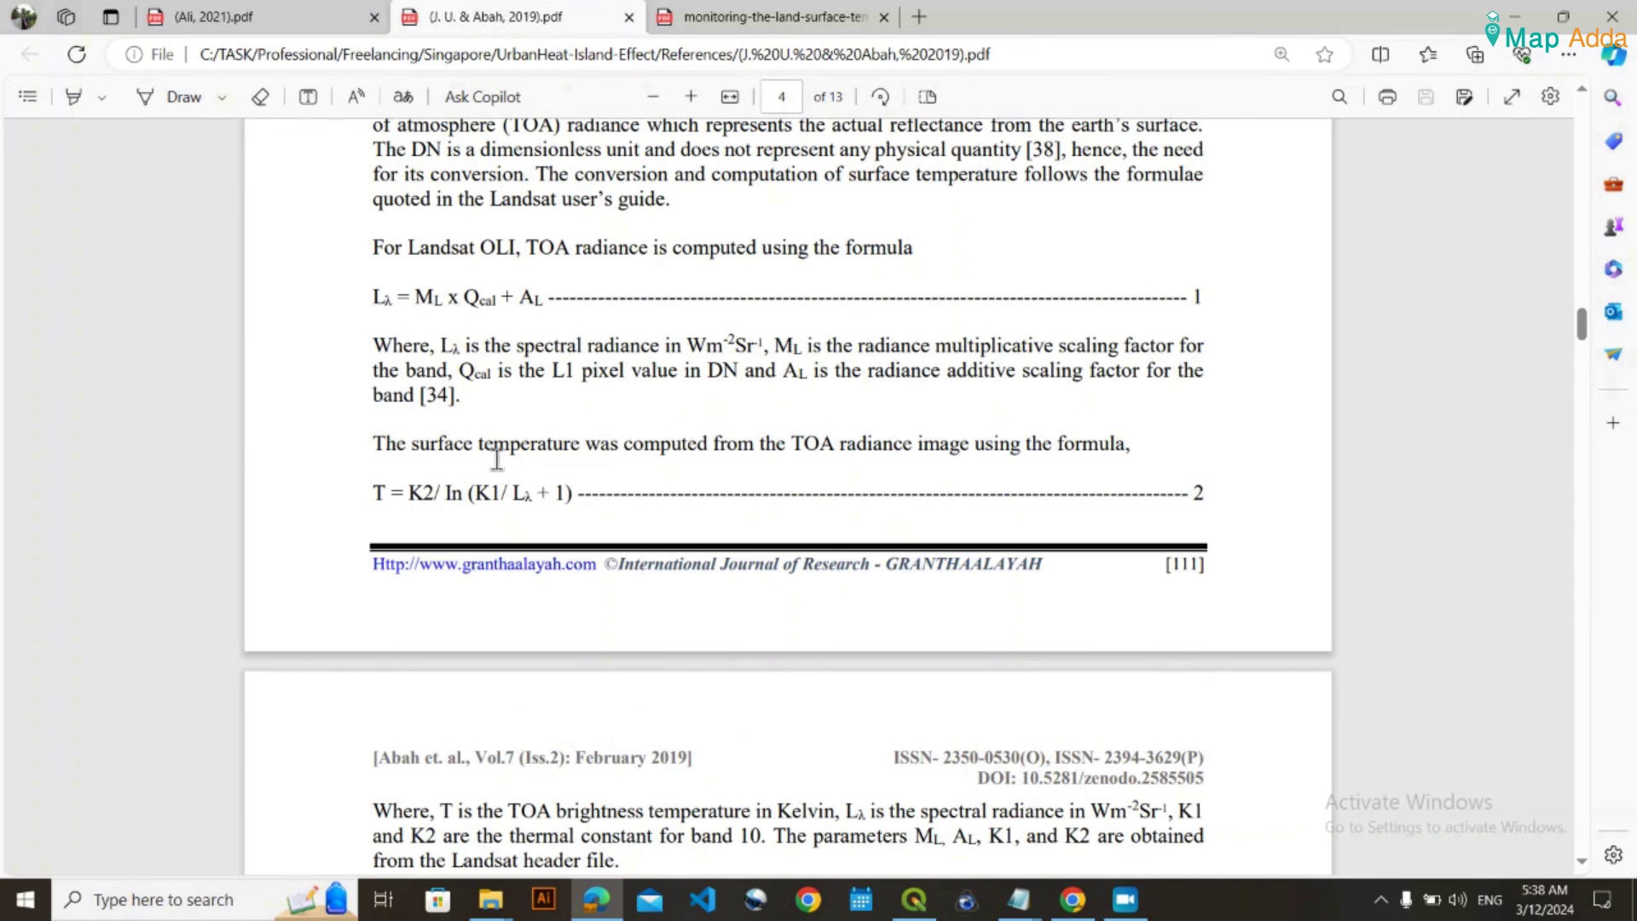
pyautogui.scroll(-7, 510, 433)
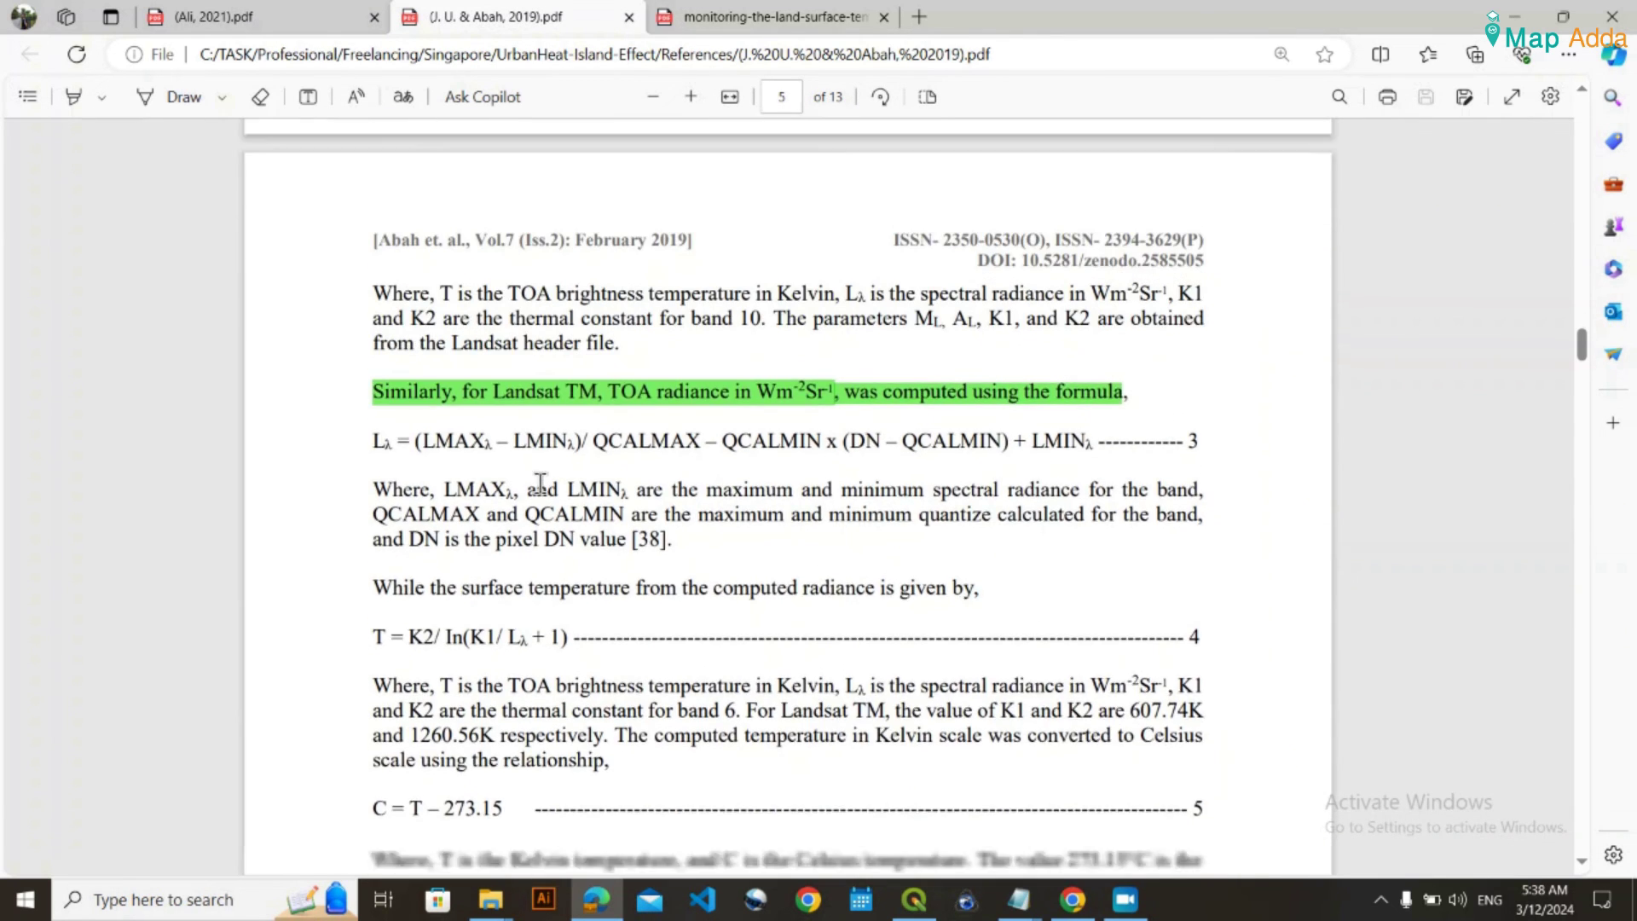
pyautogui.click(746, 23)
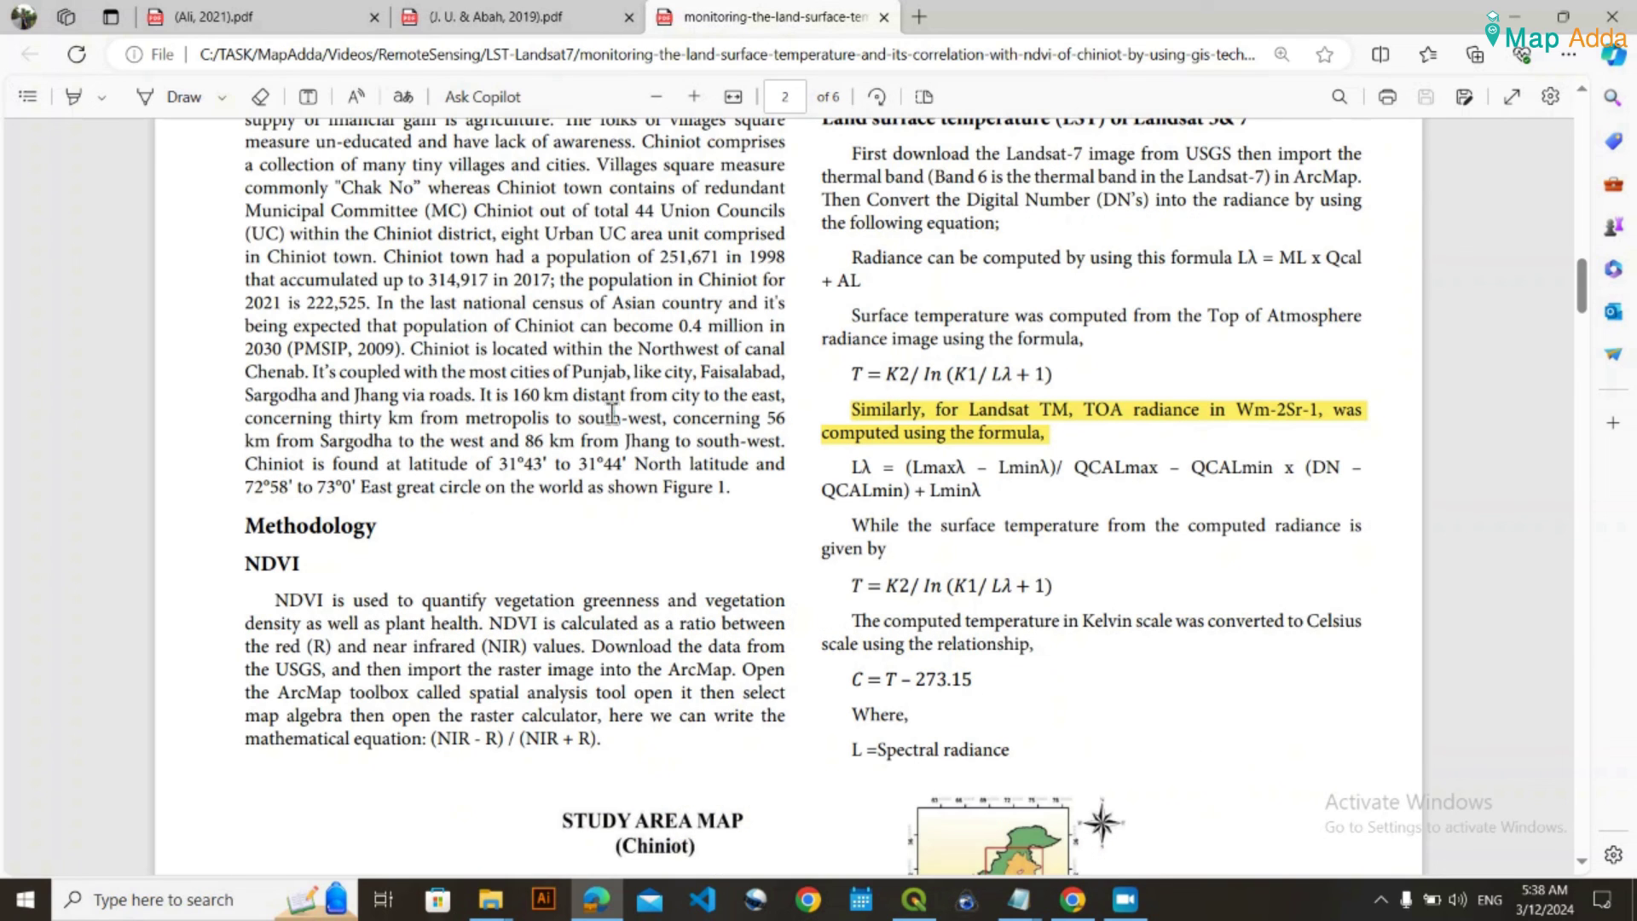
pyautogui.scroll(-2, 840, 532)
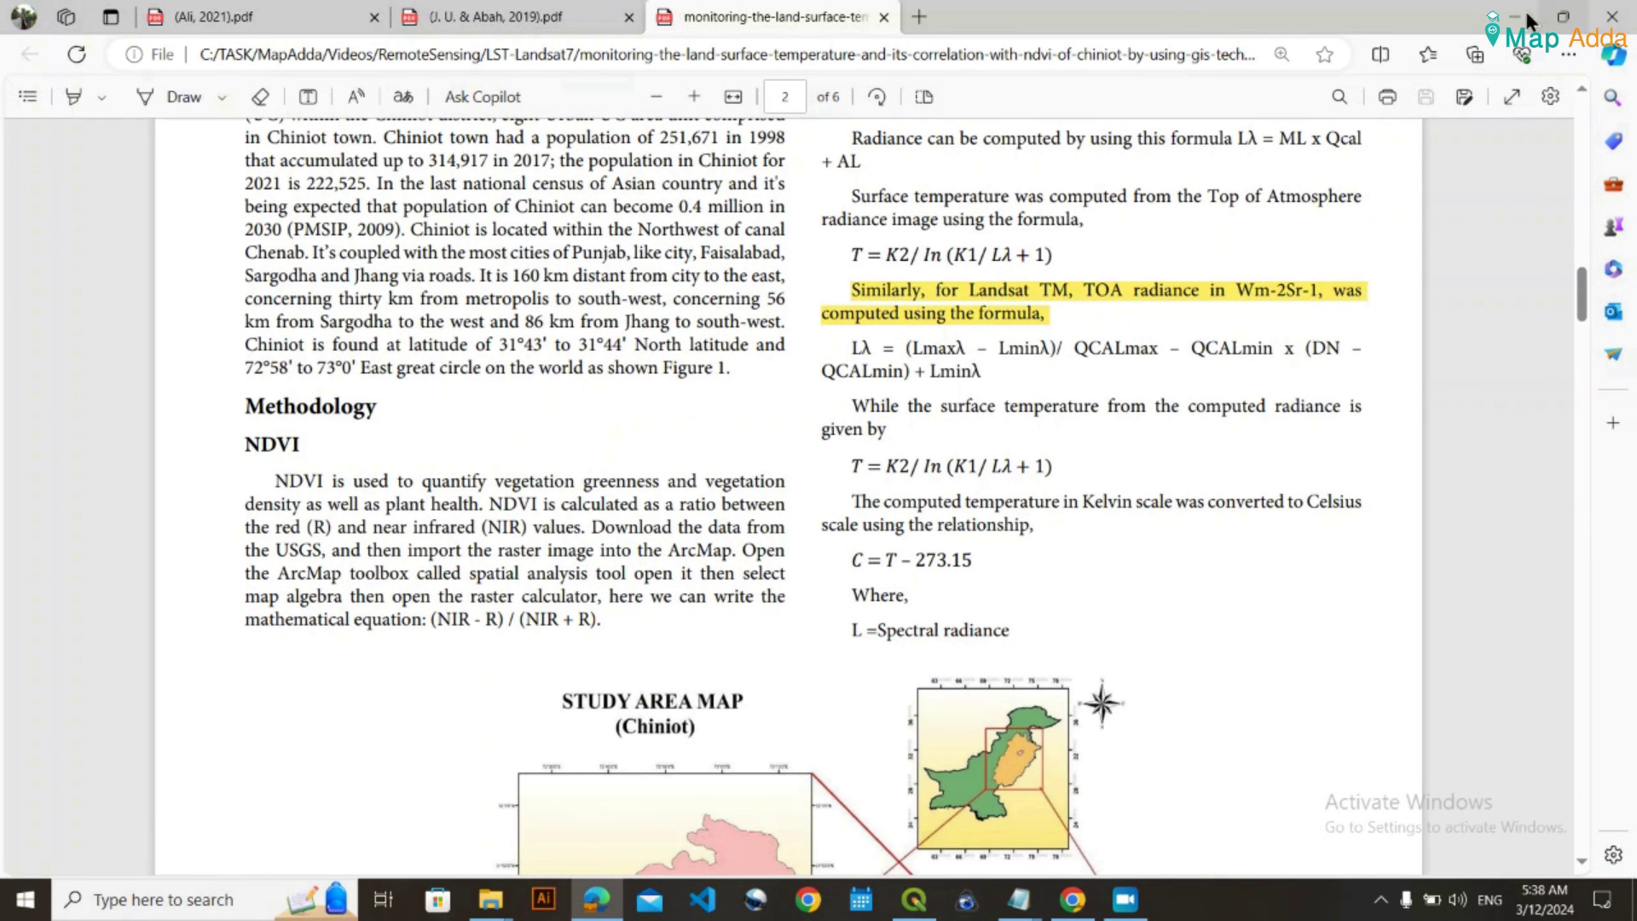
pyautogui.click(1517, 14)
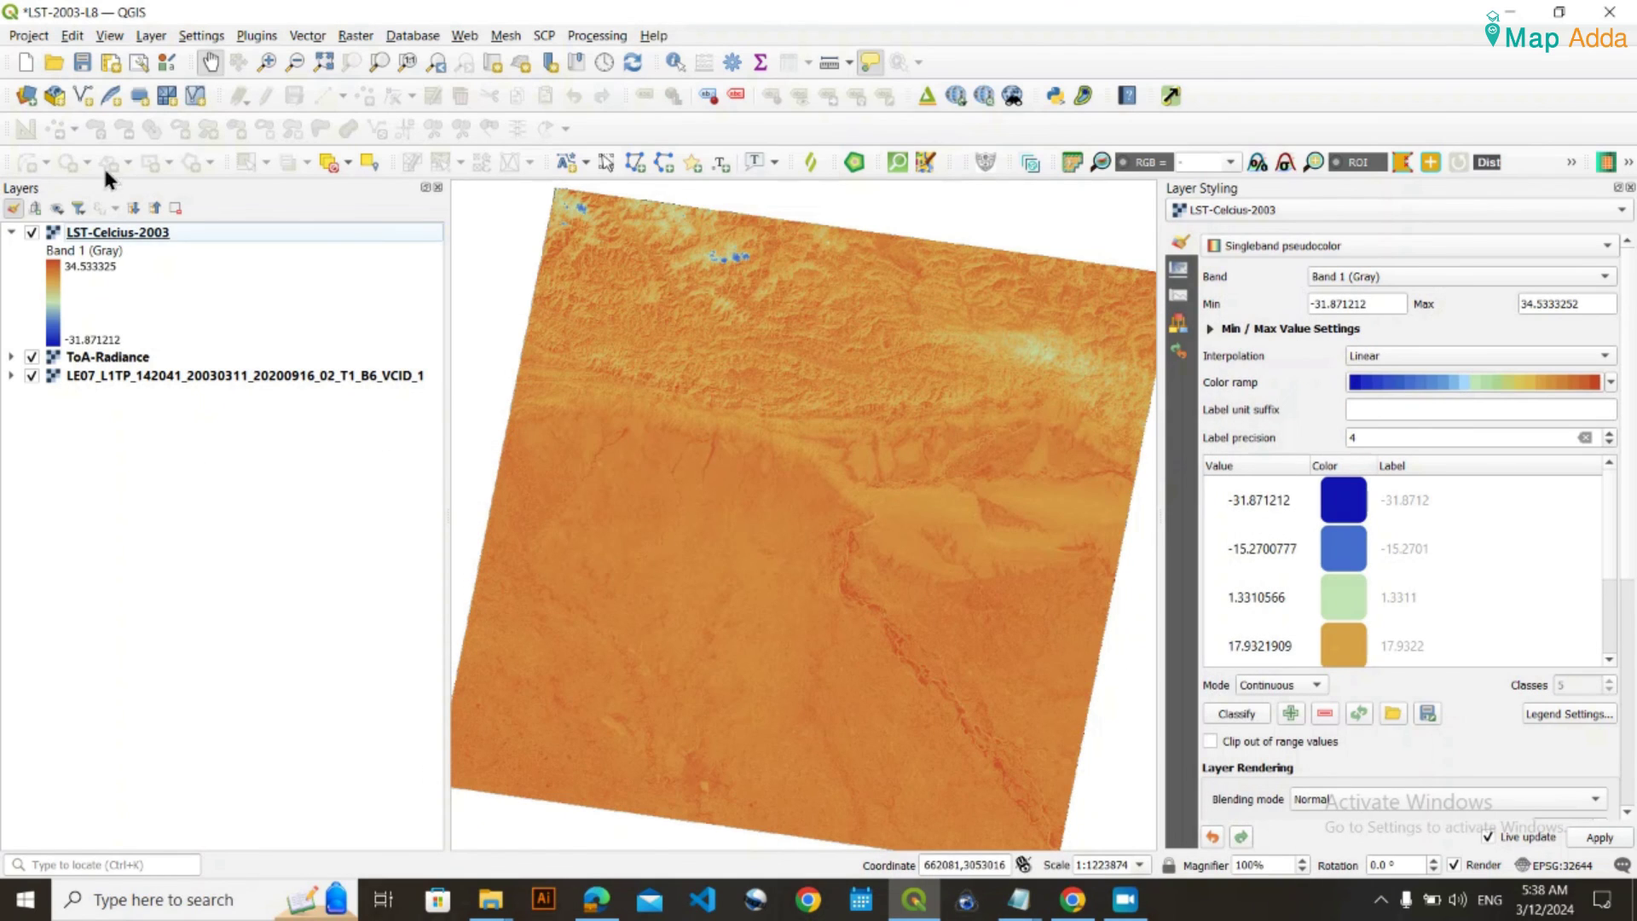
# Recentre the map and resize the Layers panel, then save the LST-2003-L8 project
pyautogui.moveTo(757, 361); pyautogui.dragTo(752, 348)
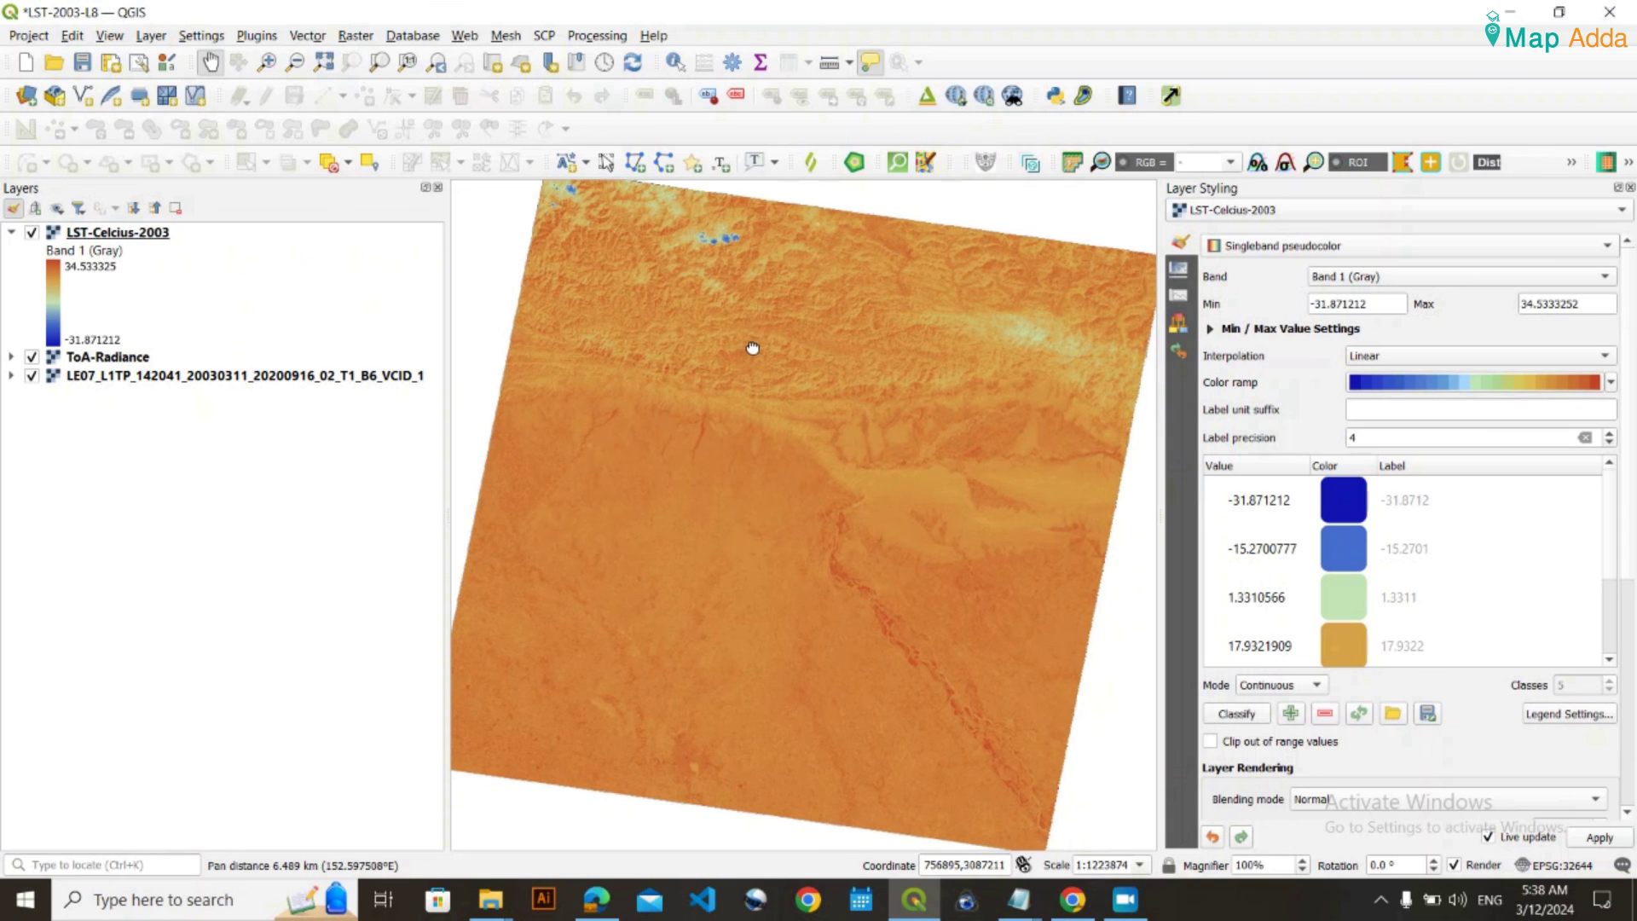
pyautogui.click(233, 504)
pyautogui.moveTo(597, 447); pyautogui.dragTo(606, 460)
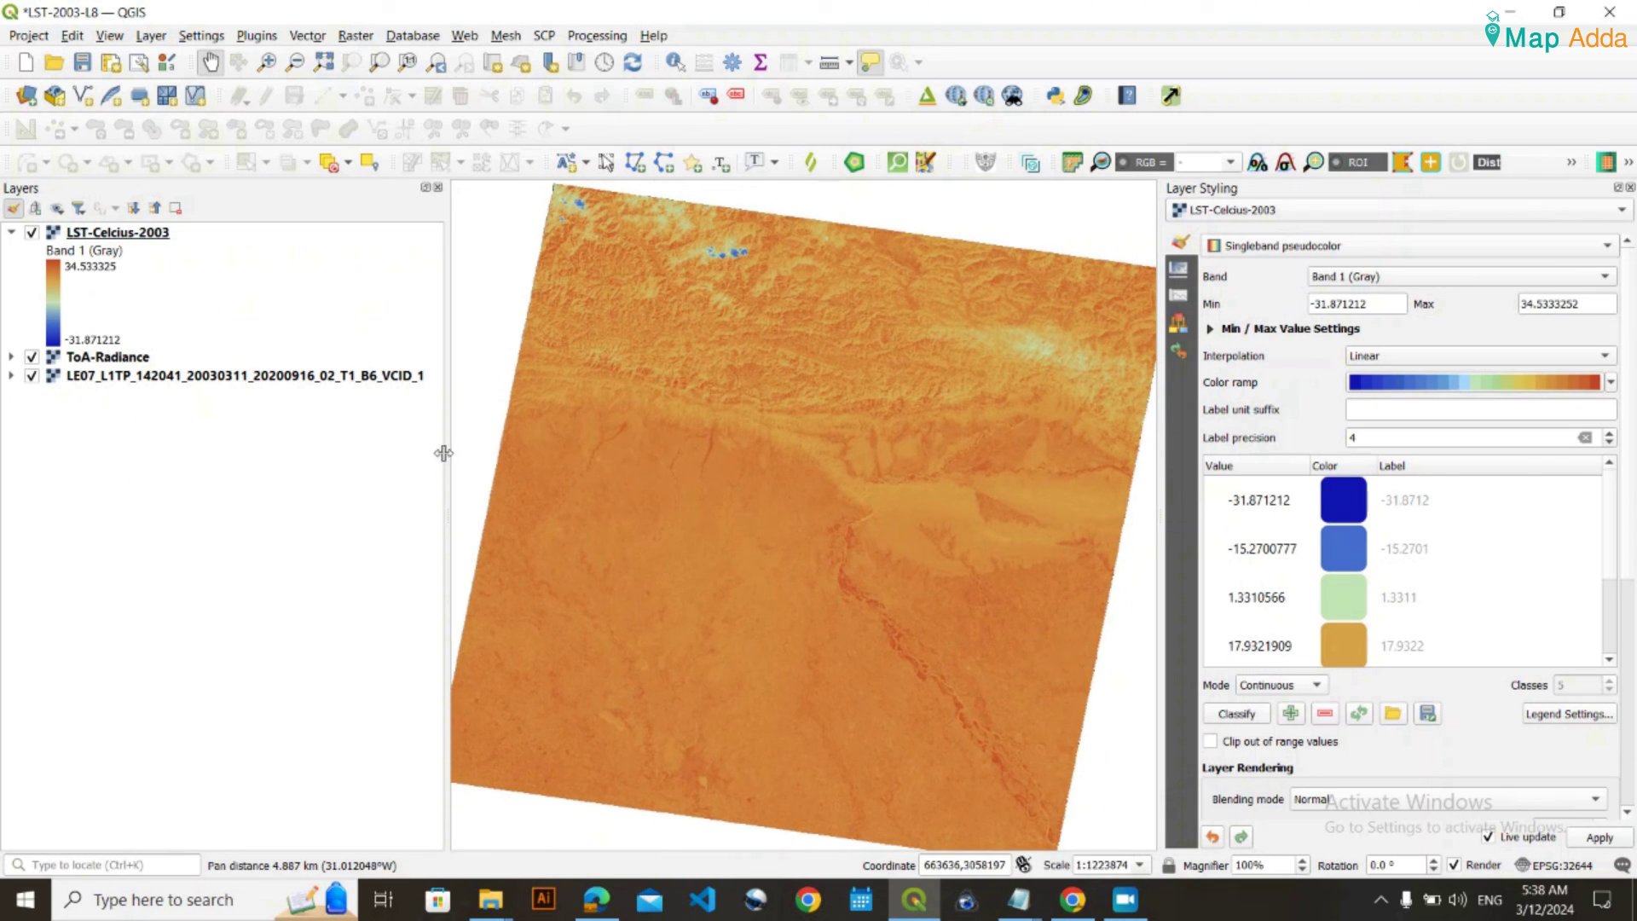
pyautogui.moveTo(446, 446); pyautogui.dragTo(336, 443)
pyautogui.moveTo(658, 439)
pyautogui.mouseDown()
pyautogui.moveTo(614, 449)
pyautogui.moveTo(666, 437)
pyautogui.mouseUp()
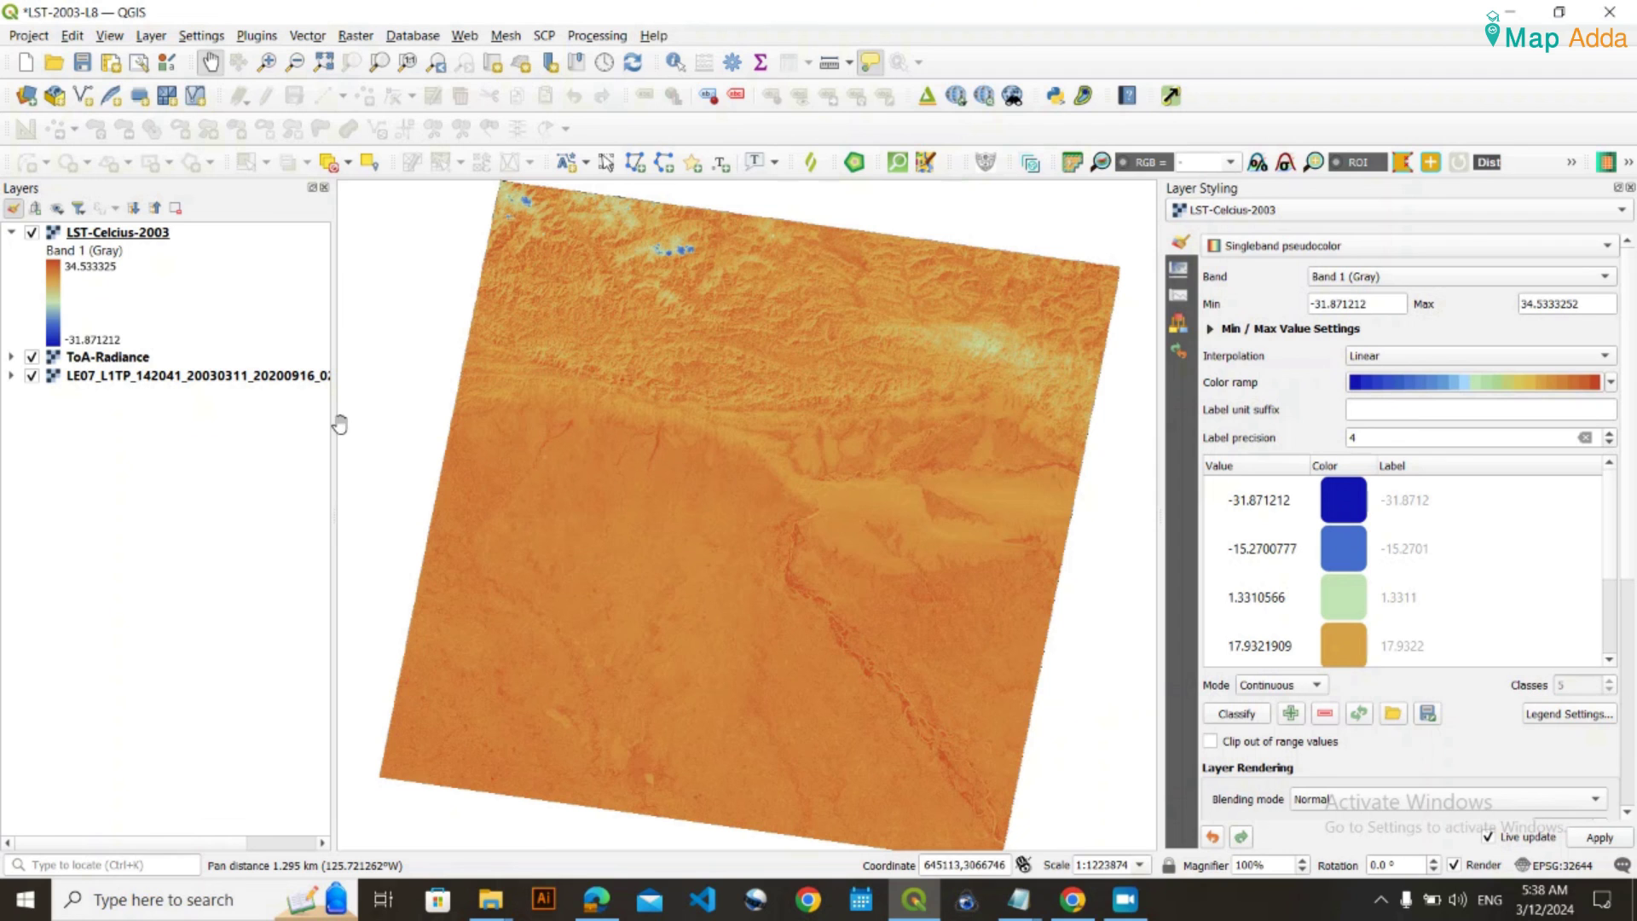
pyautogui.moveTo(335, 422); pyautogui.dragTo(377, 421)
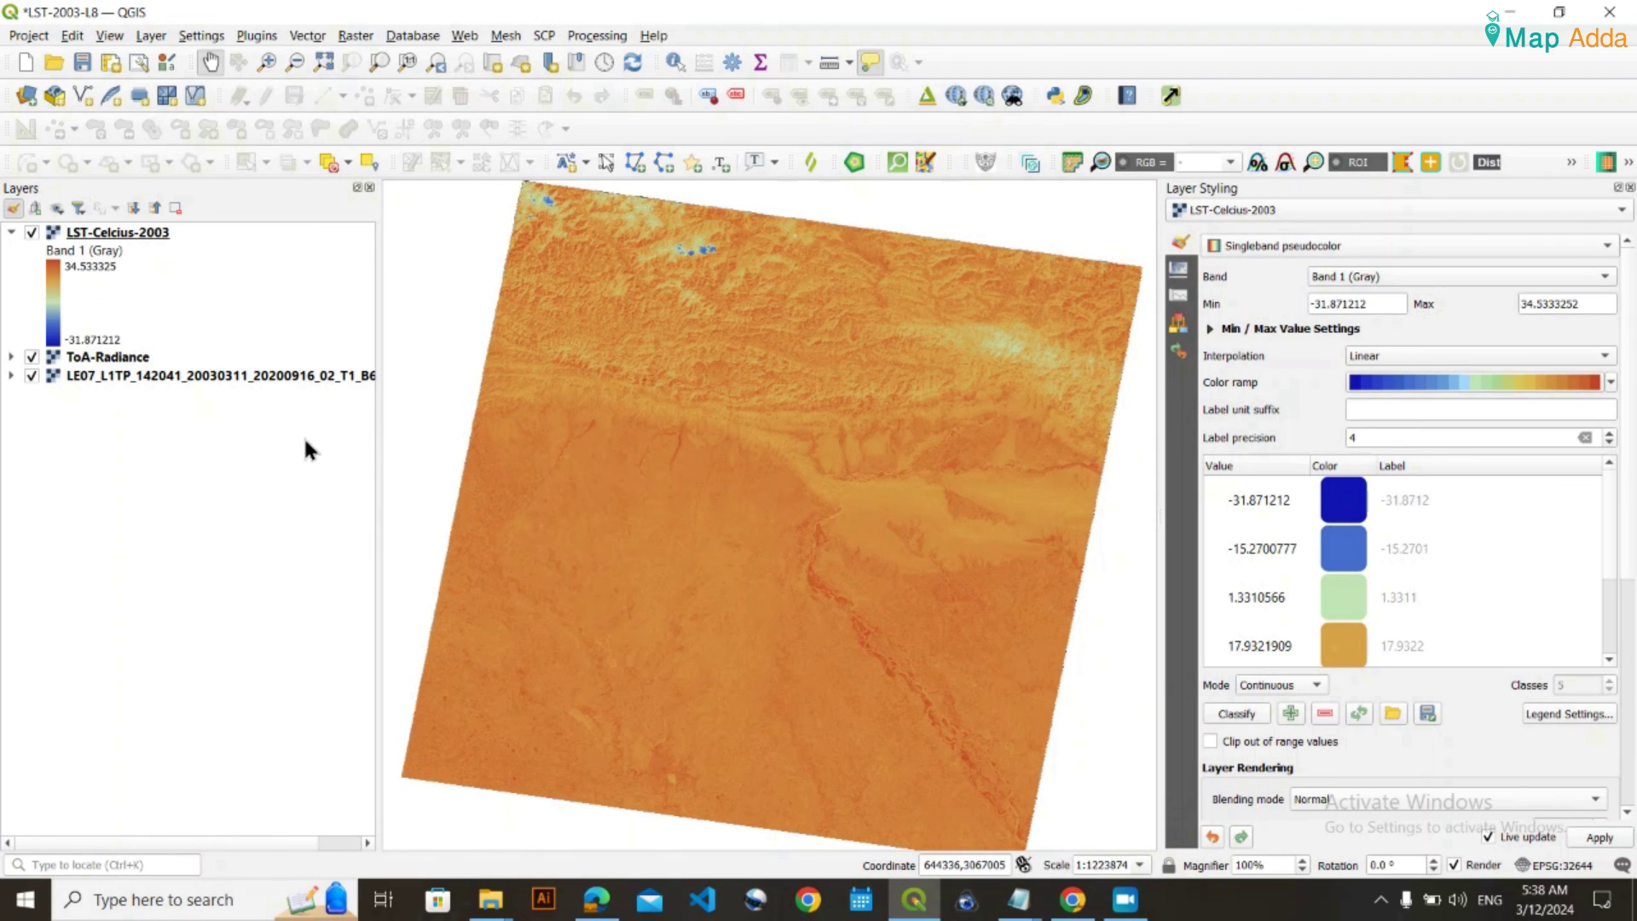
pyautogui.click(82, 61)
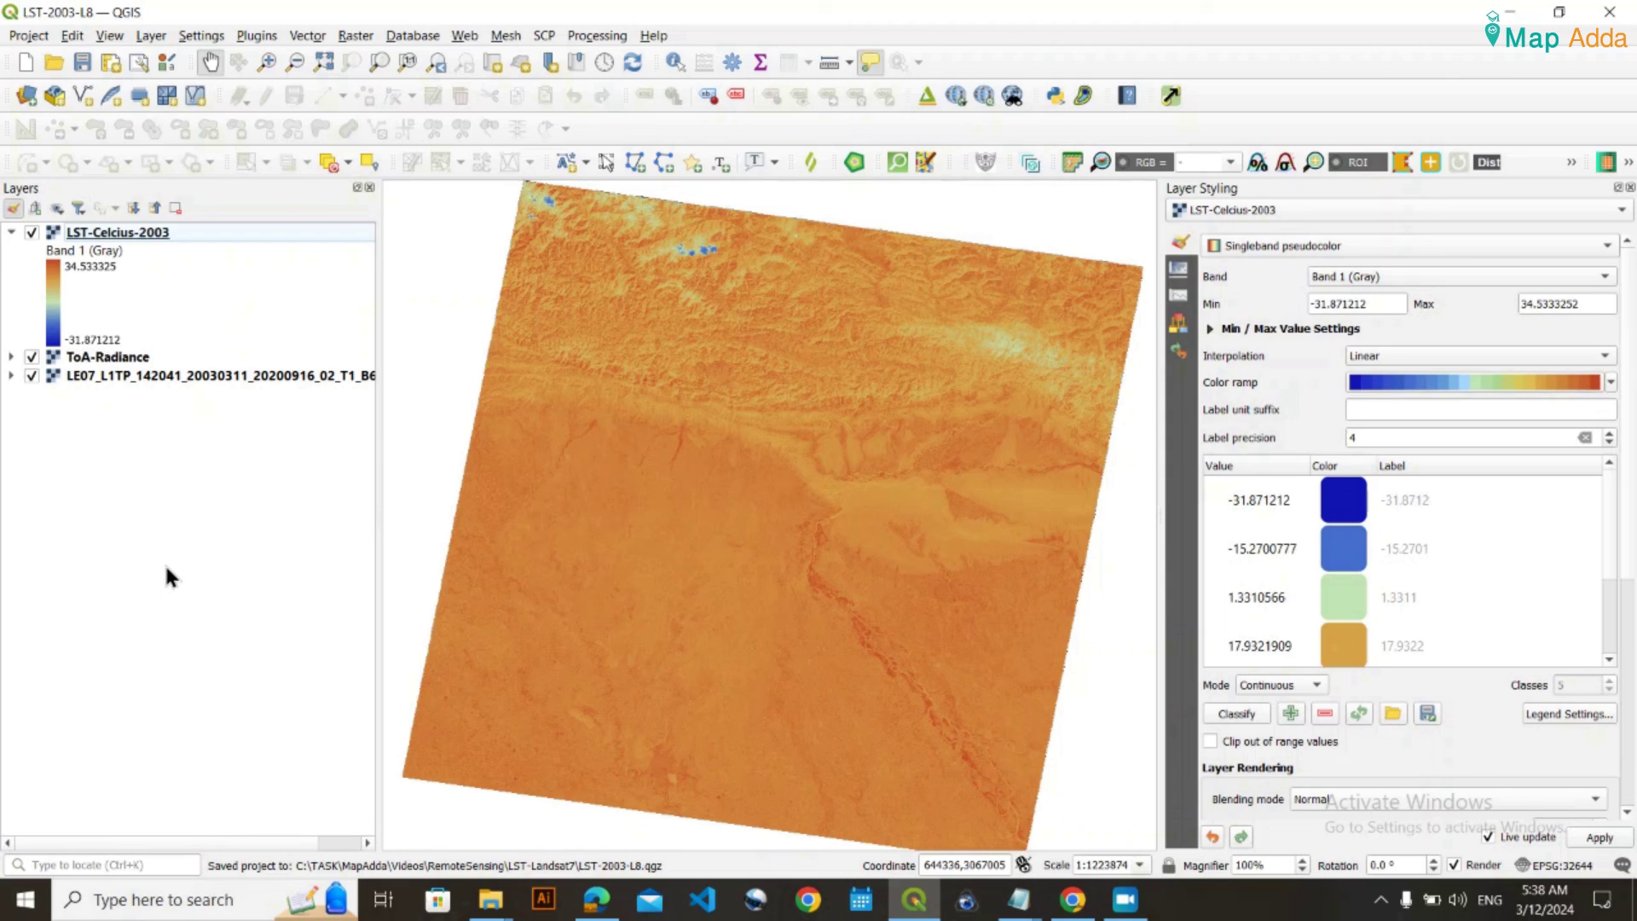